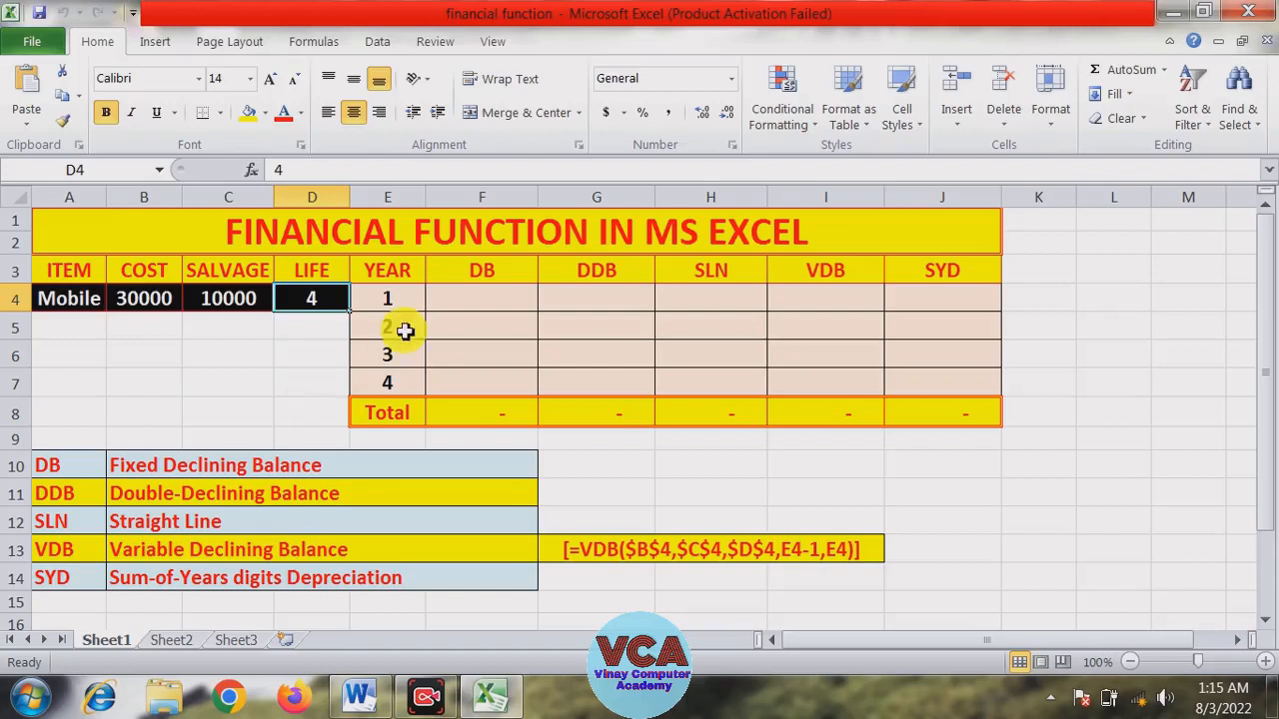
Review the depreciation table's salvage and year cells and the empty DB, DDB, SLN, VDB and SYD columns
{"action": "left_click", "coordinate": [243, 296]}
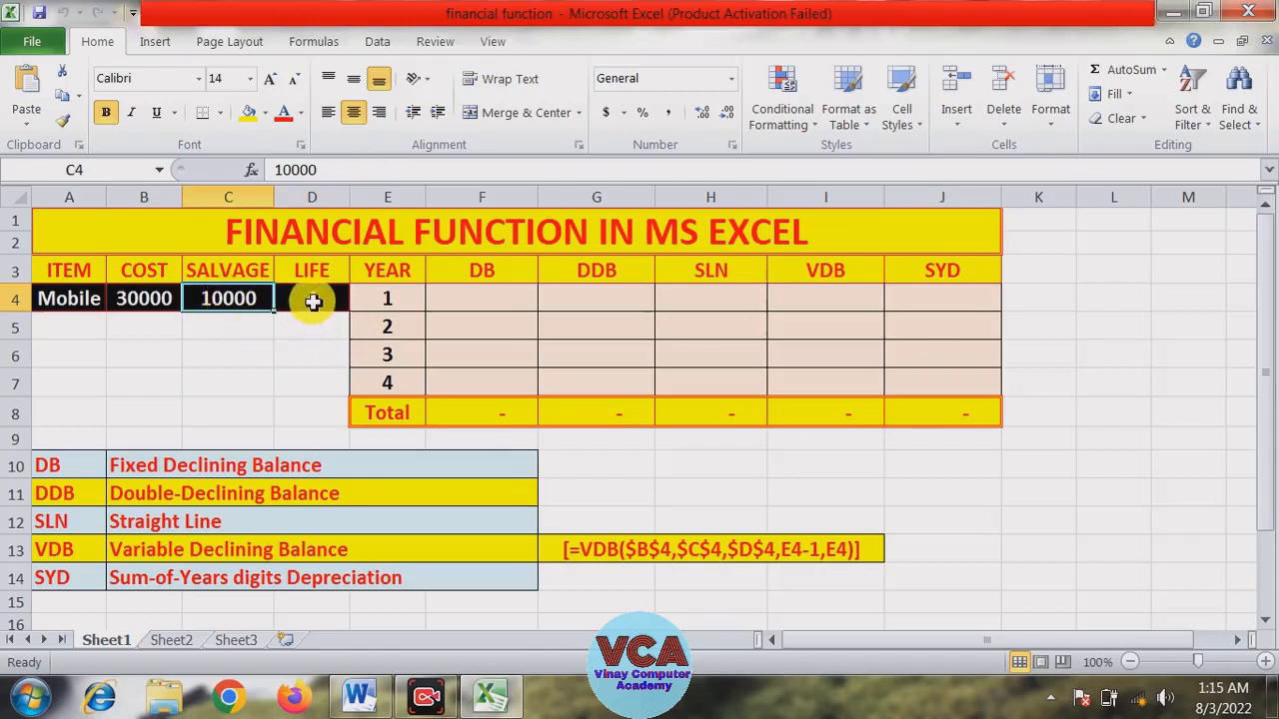
{"action": "left_click", "coordinate": [502, 298]}
{"action": "left_click", "coordinate": [495, 320]}
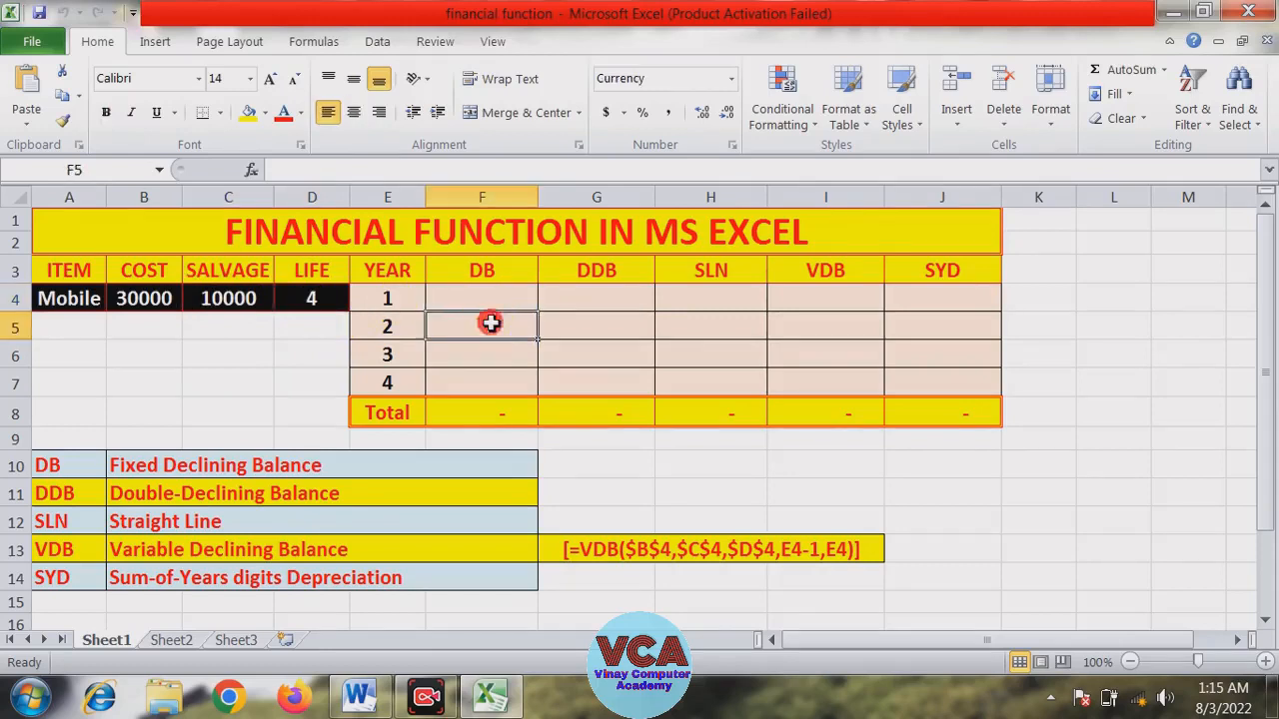
{"action": "left_click", "coordinate": [395, 361]}
{"action": "left_click", "coordinate": [396, 384]}
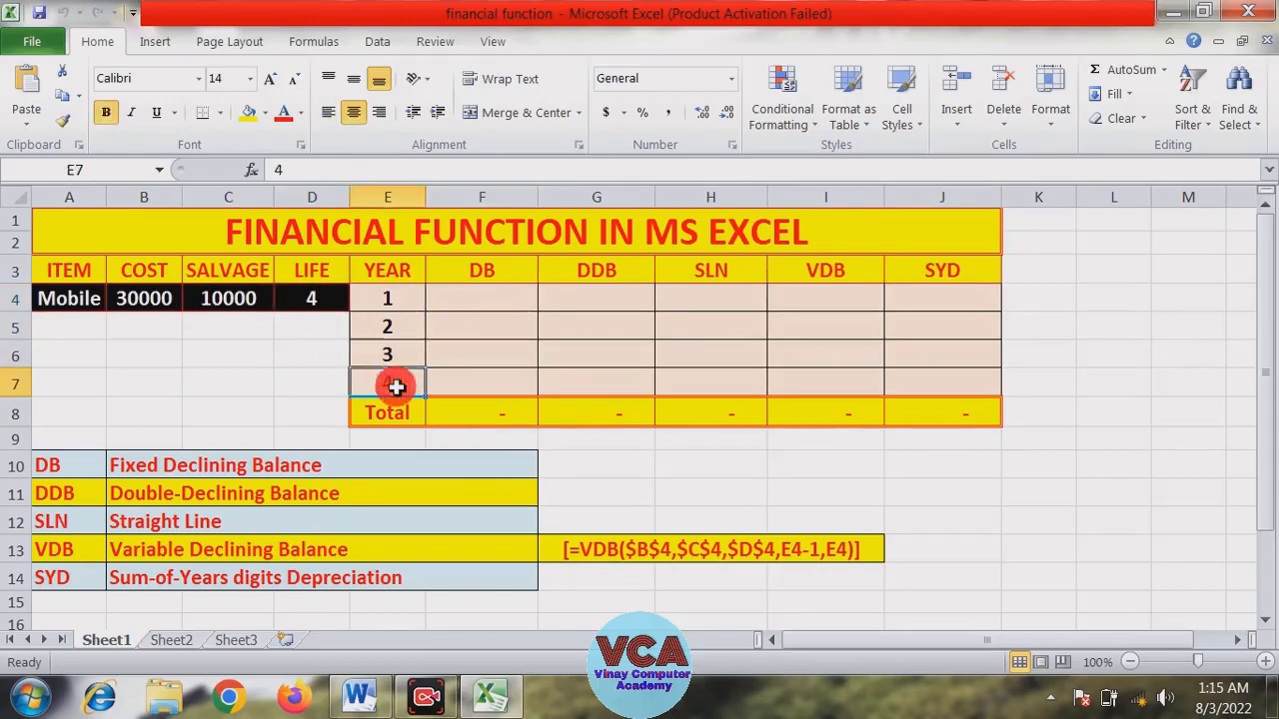
{"action": "left_click_drag", "start_coordinate": [479, 299], "coordinate": [463, 363]}
{"action": "left_click_drag", "start_coordinate": [611, 292], "coordinate": [609, 340]}
{"action": "left_click", "coordinate": [719, 298]}
{"action": "left_click_drag", "start_coordinate": [718, 298], "coordinate": [751, 336]}
{"action": "left_click_drag", "start_coordinate": [814, 298], "coordinate": [819, 326]}
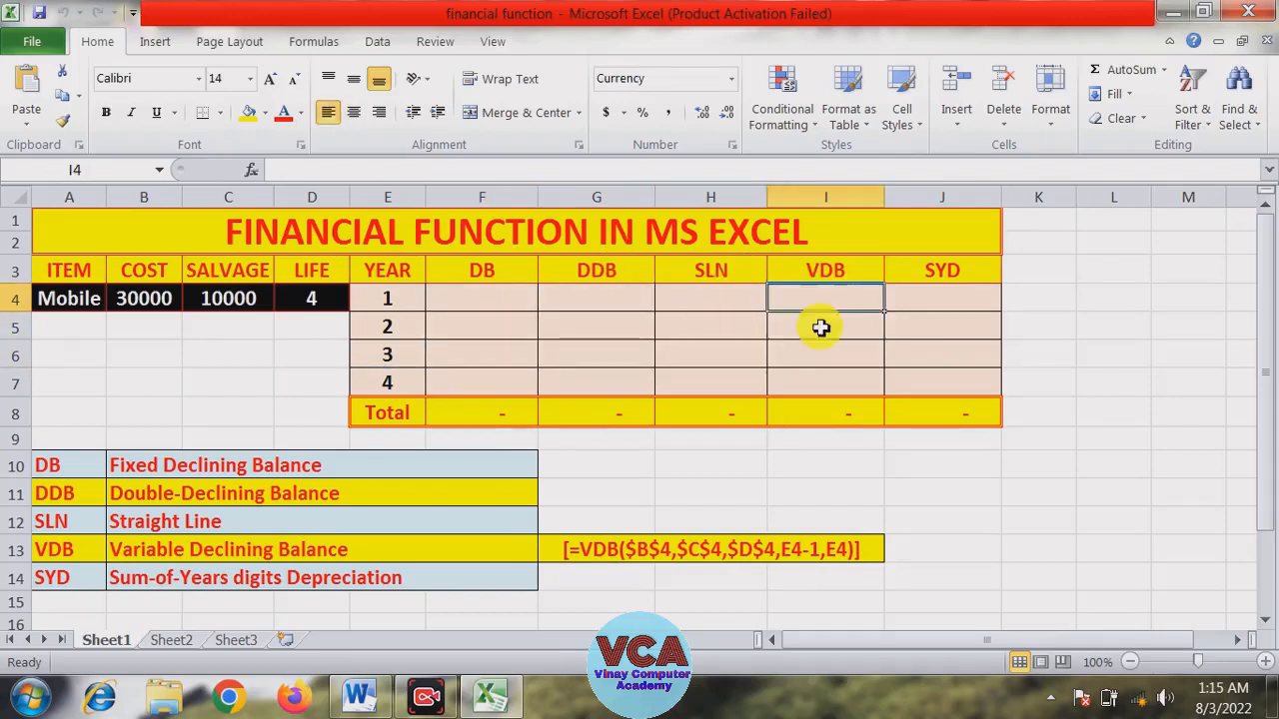
{"action": "left_click_drag", "start_coordinate": [929, 297], "coordinate": [937, 349]}
{"action": "left_click", "coordinate": [715, 349]}
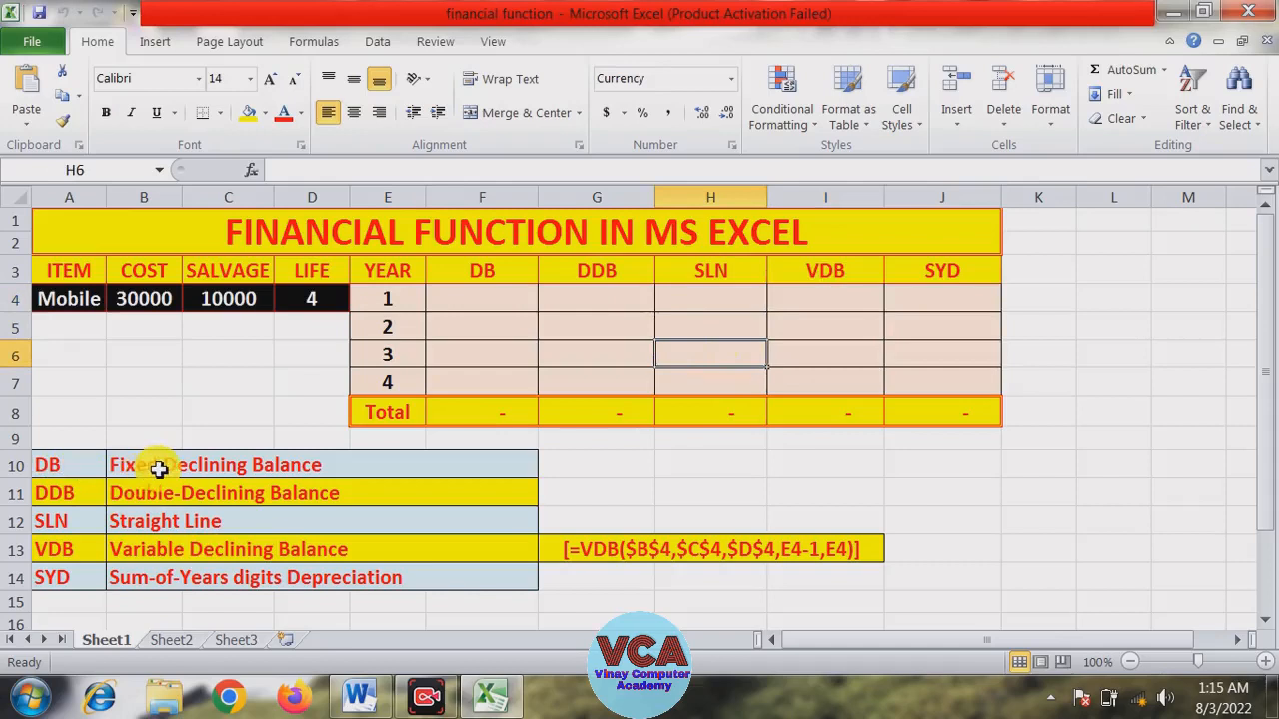
Read the full names of the five depreciation methods in B10 to B14 and the sample VDB formula in G13
{"action": "left_click", "coordinate": [194, 471]}
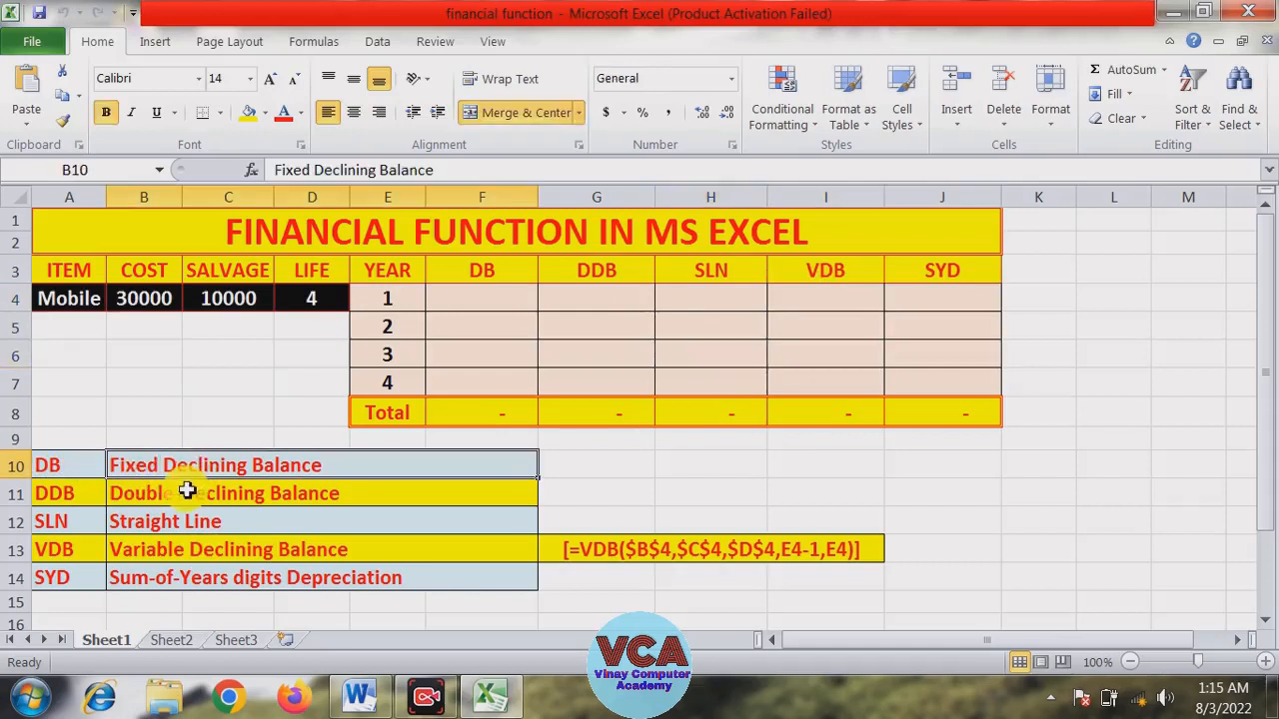
{"action": "left_click", "coordinate": [180, 498]}
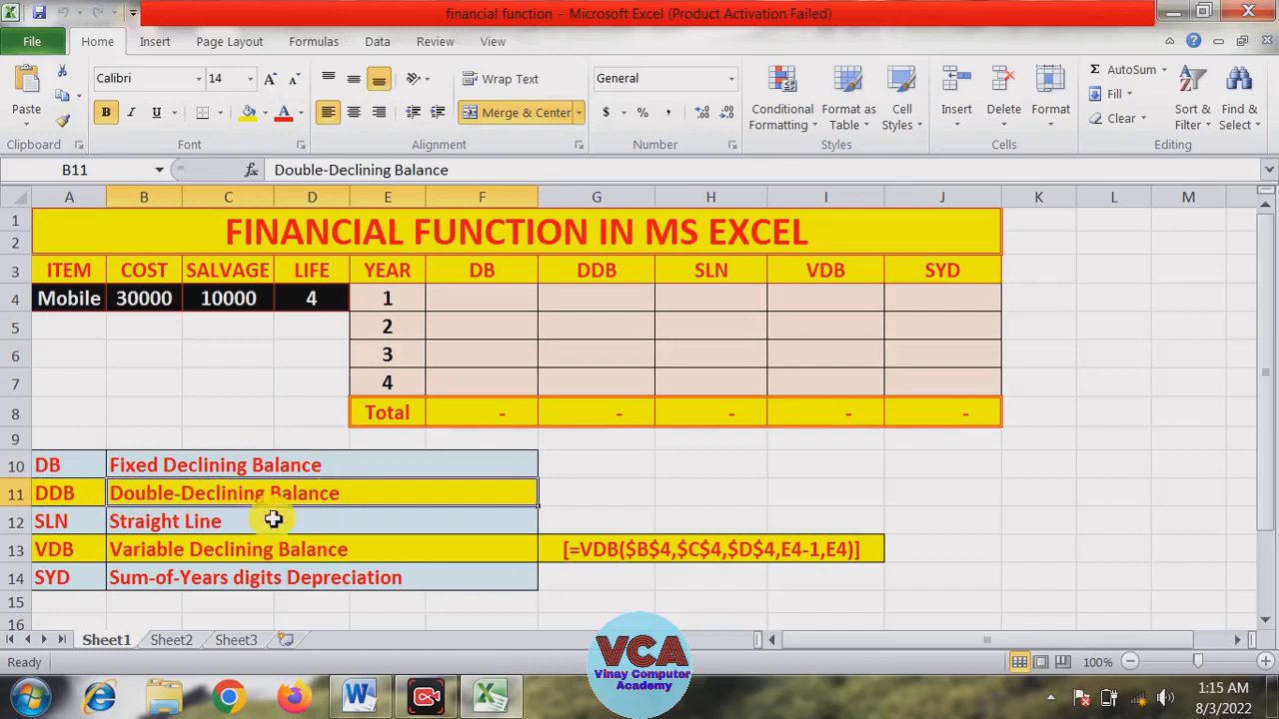
{"action": "left_click", "coordinate": [183, 525]}
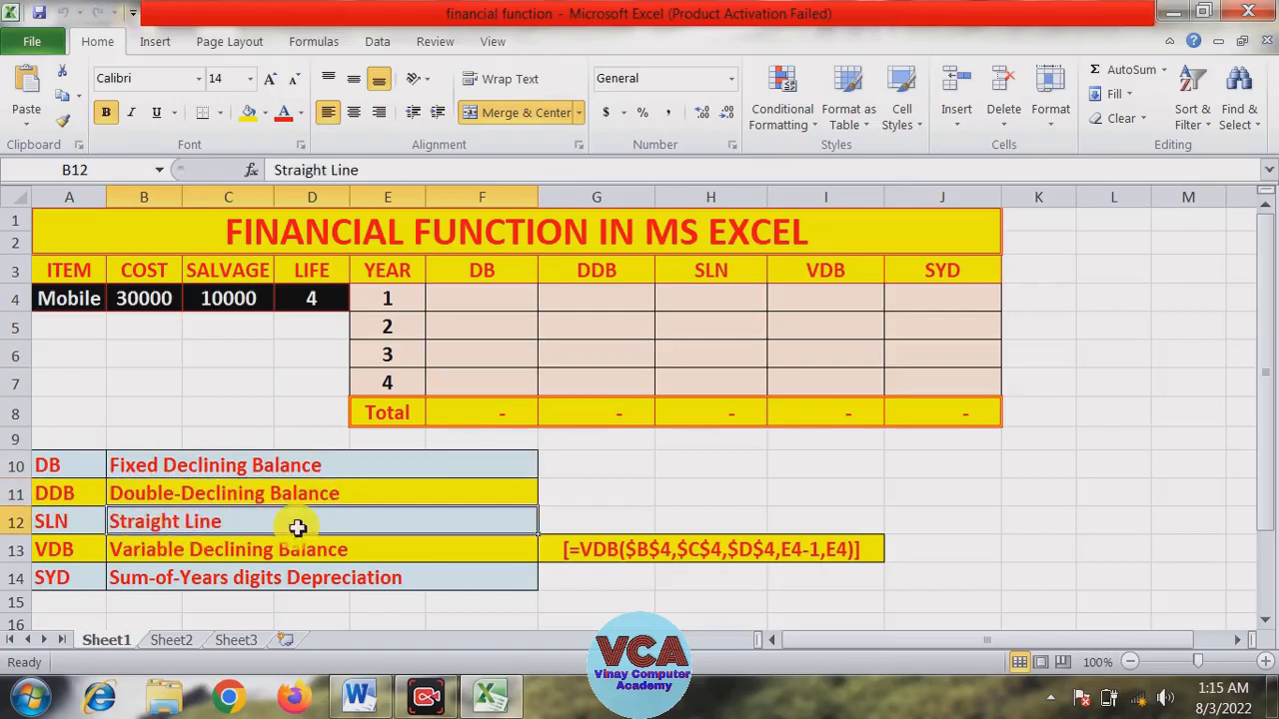
{"action": "left_click", "coordinate": [184, 552]}
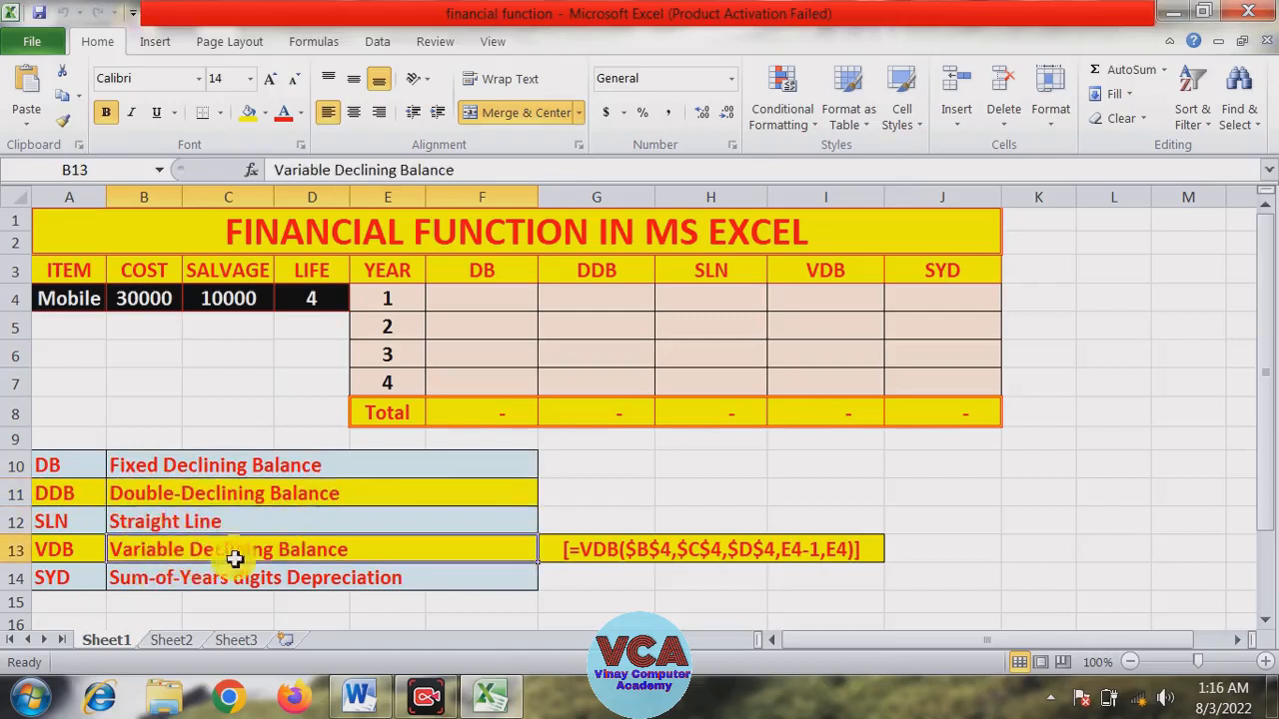
{"action": "left_click", "coordinate": [169, 579]}
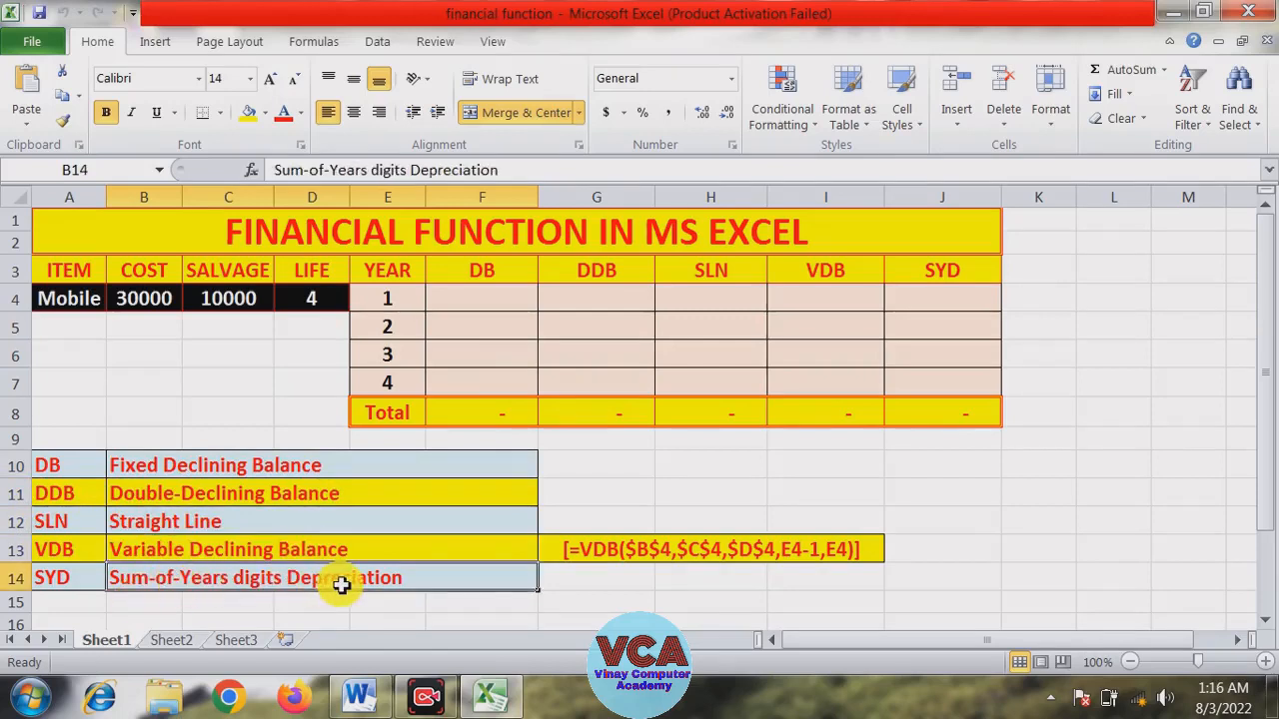
{"action": "left_click", "coordinate": [672, 549]}
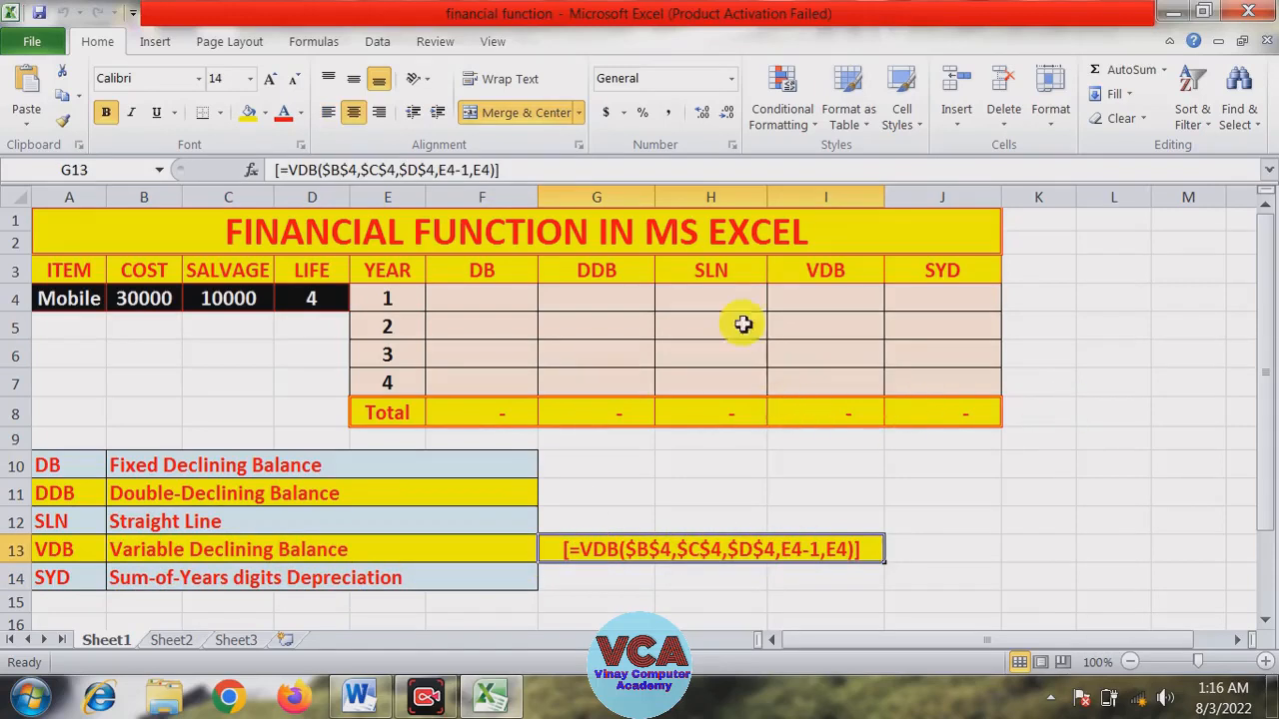
Enter the formula =DB(B4,C4,D4,E4) in F4 to calculate the first year's fixed-declining balance depreciation
{"action": "left_click", "coordinate": [503, 306]}
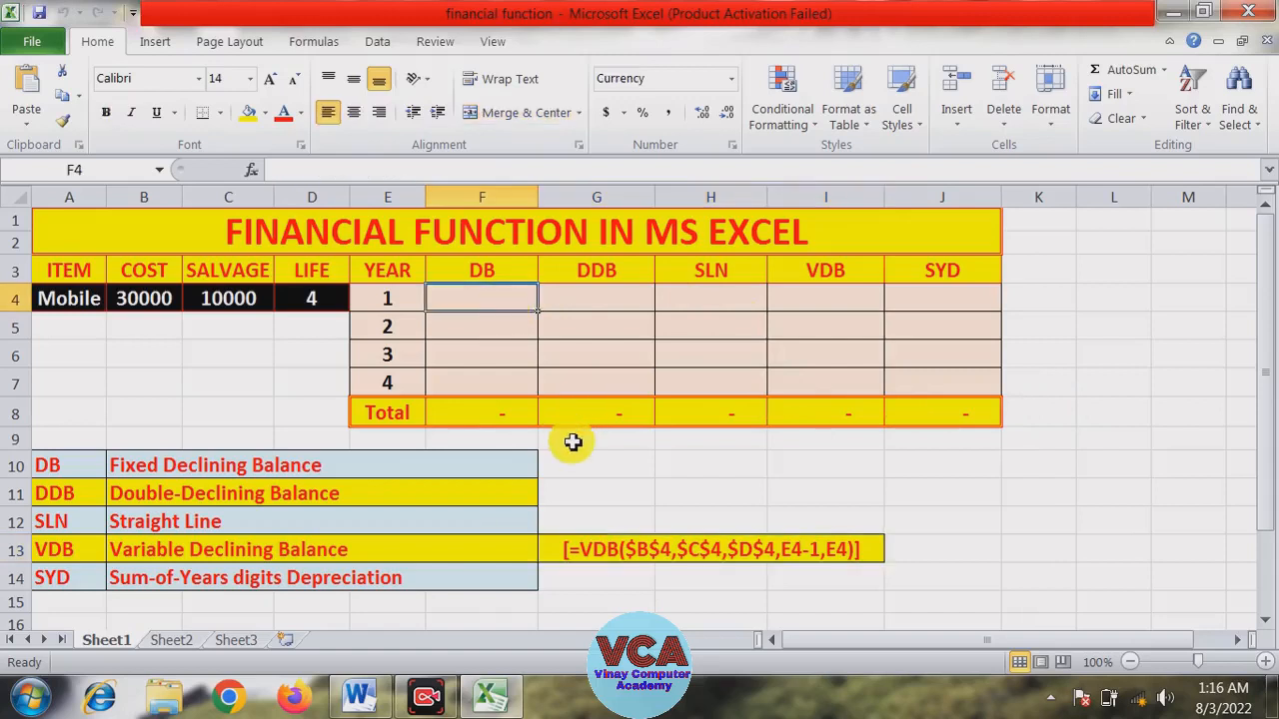
{"action": "type", "text": "="}
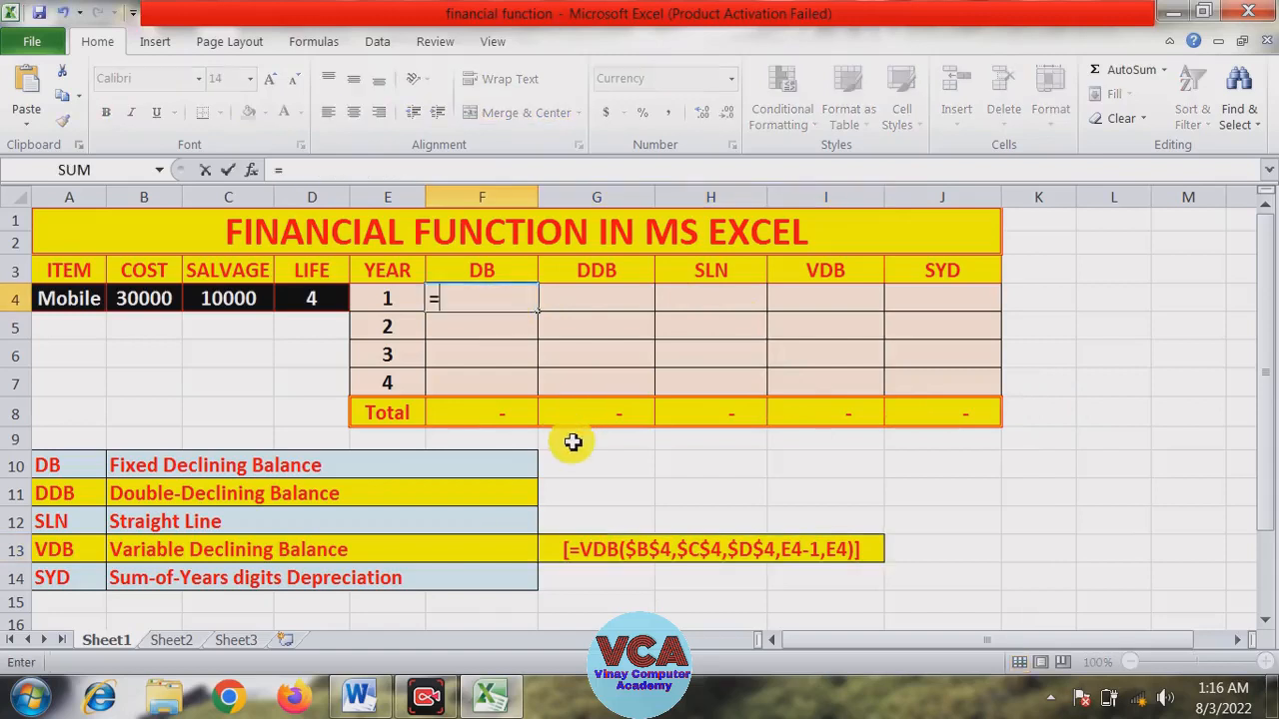
{"action": "type", "text": "DB"}
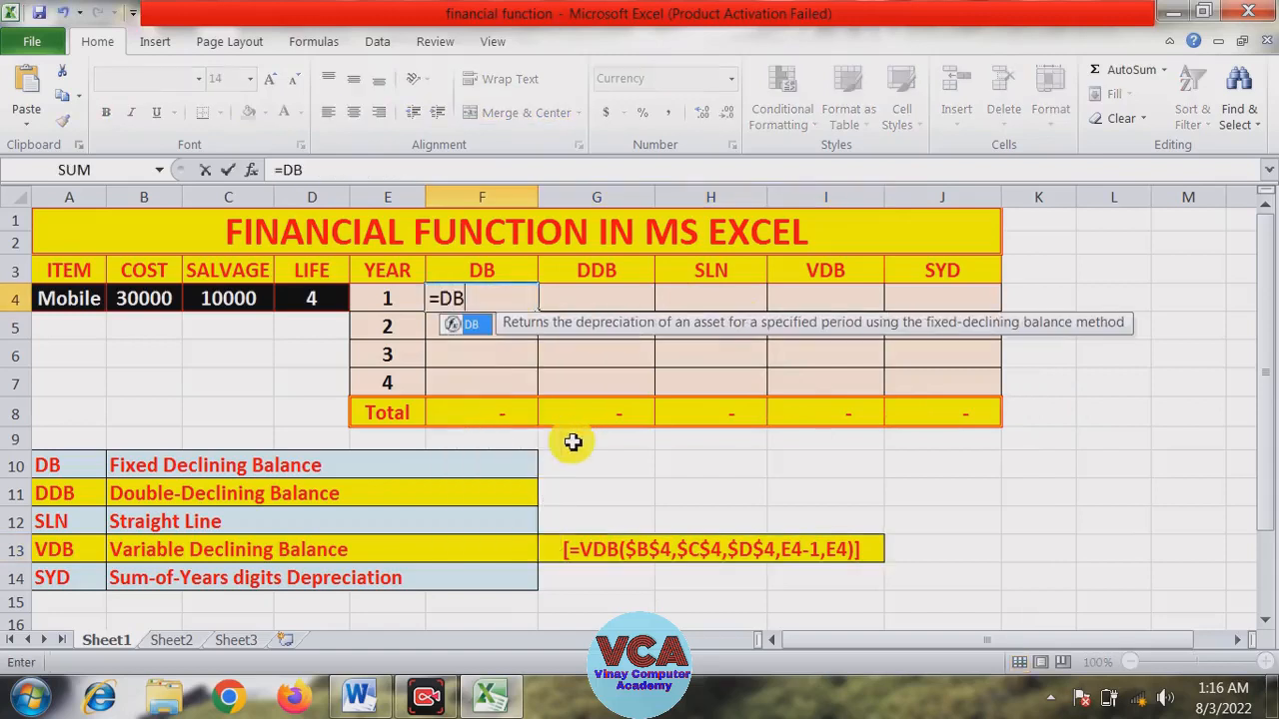
{"action": "type", "text": "("}
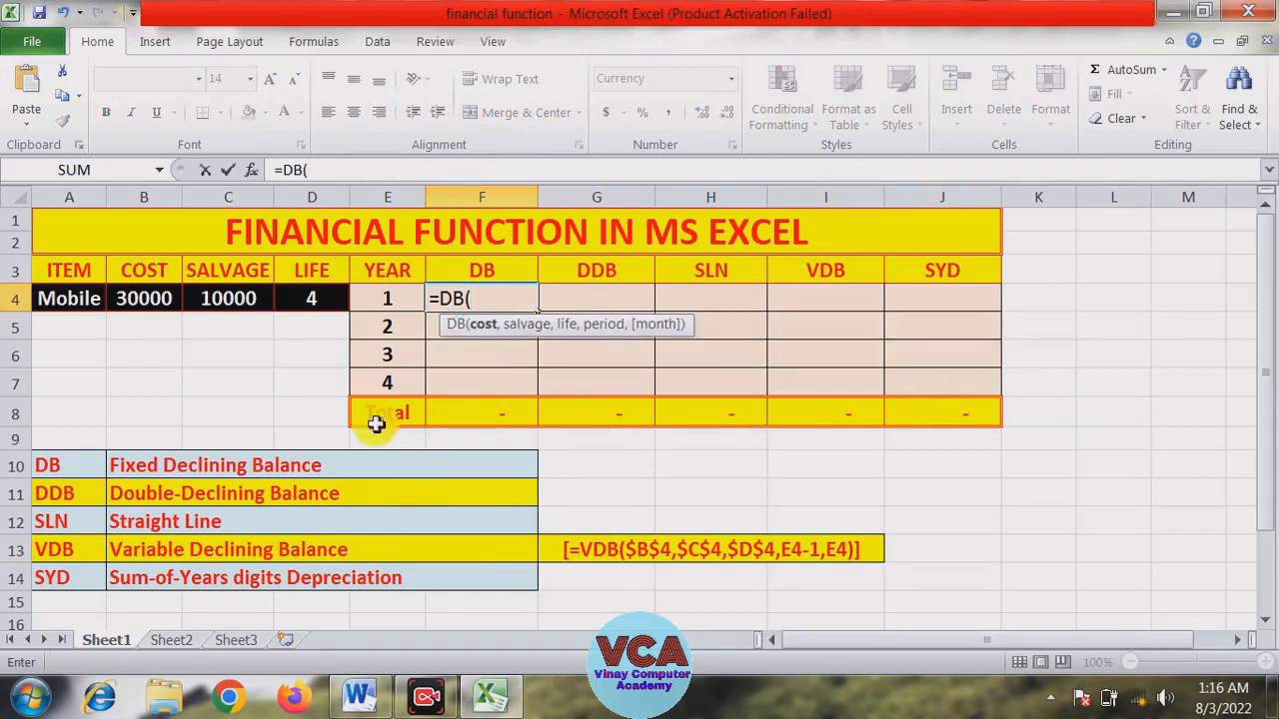
{"action": "left_click", "coordinate": [144, 302]}
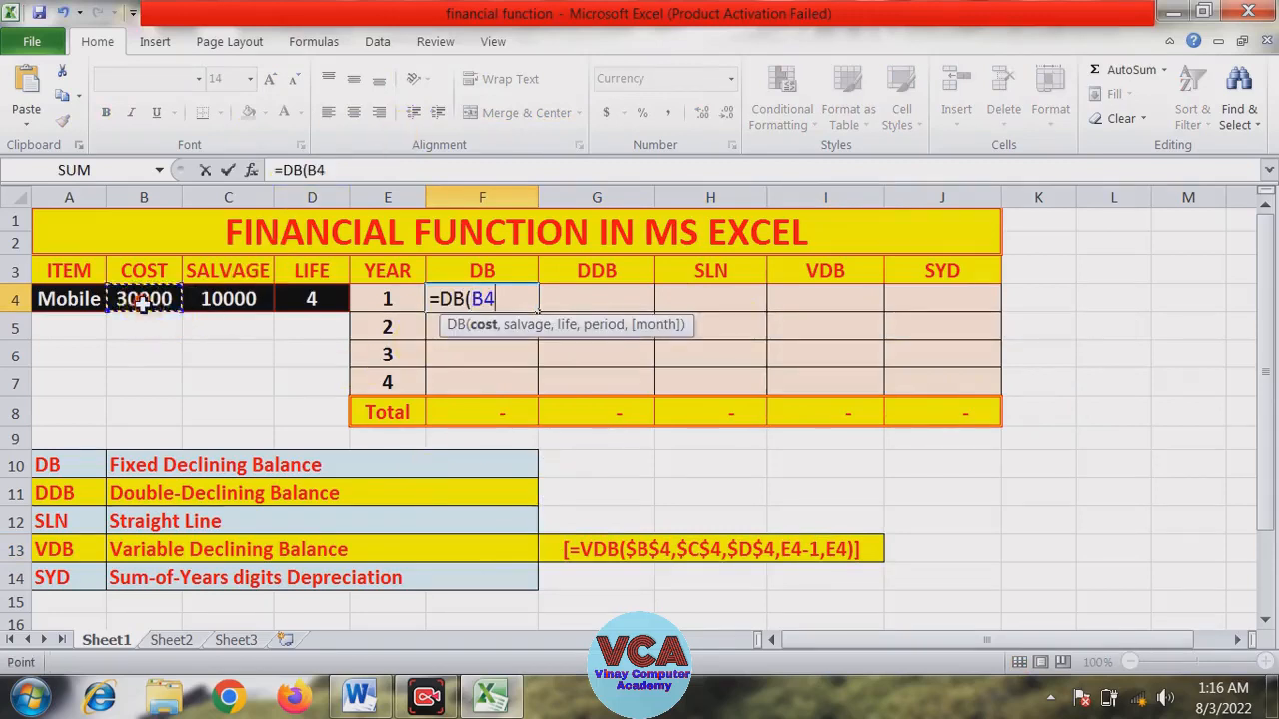
{"action": "type", "text": ","}
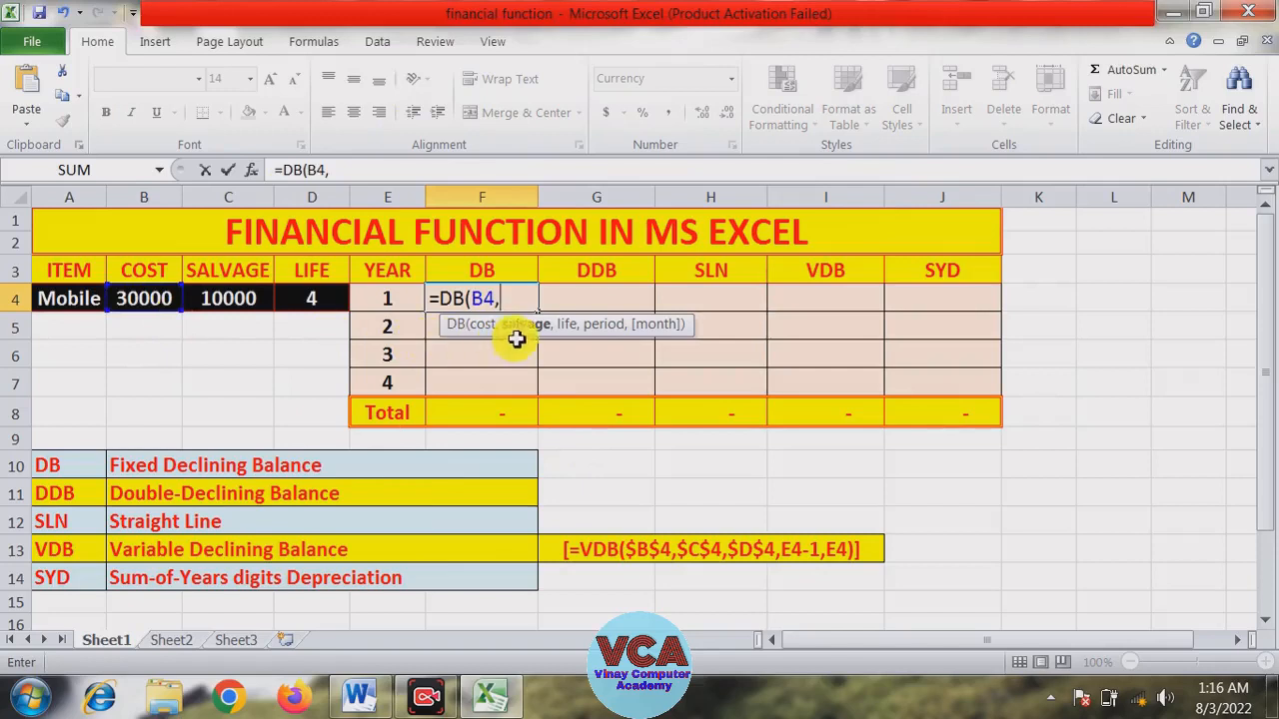
{"action": "left_click", "coordinate": [253, 299]}
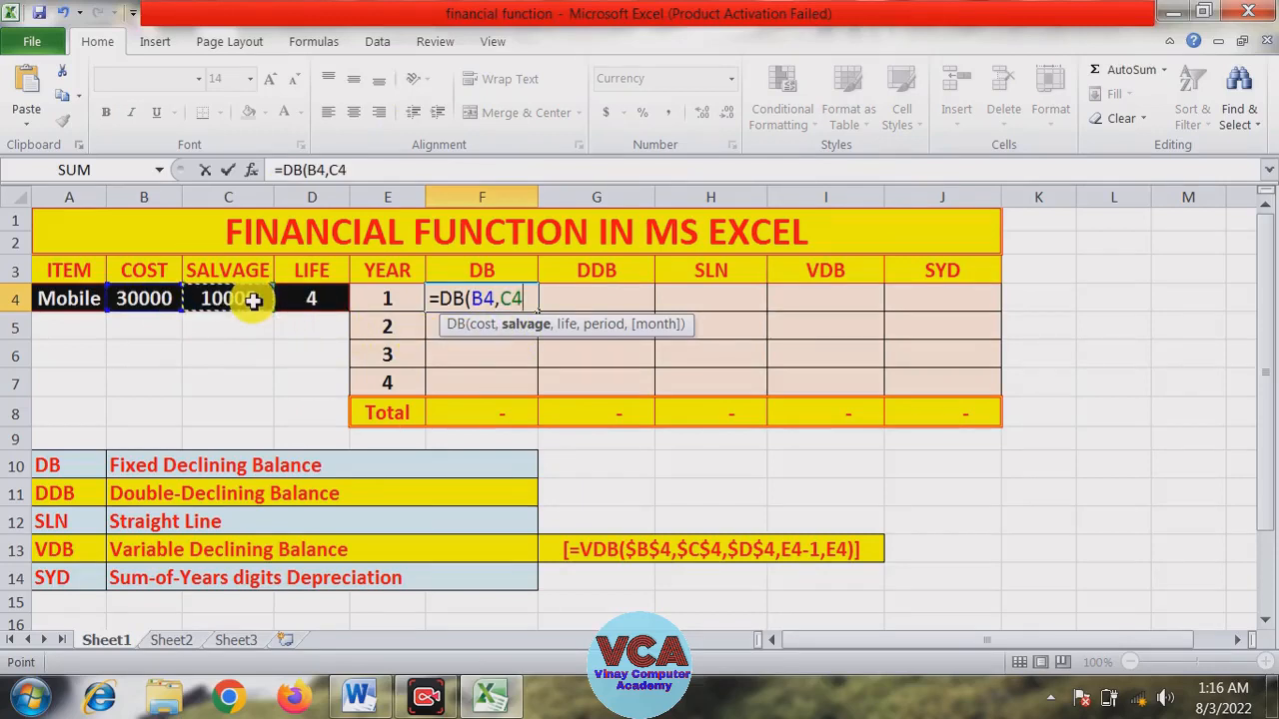
{"action": "type", "text": ","}
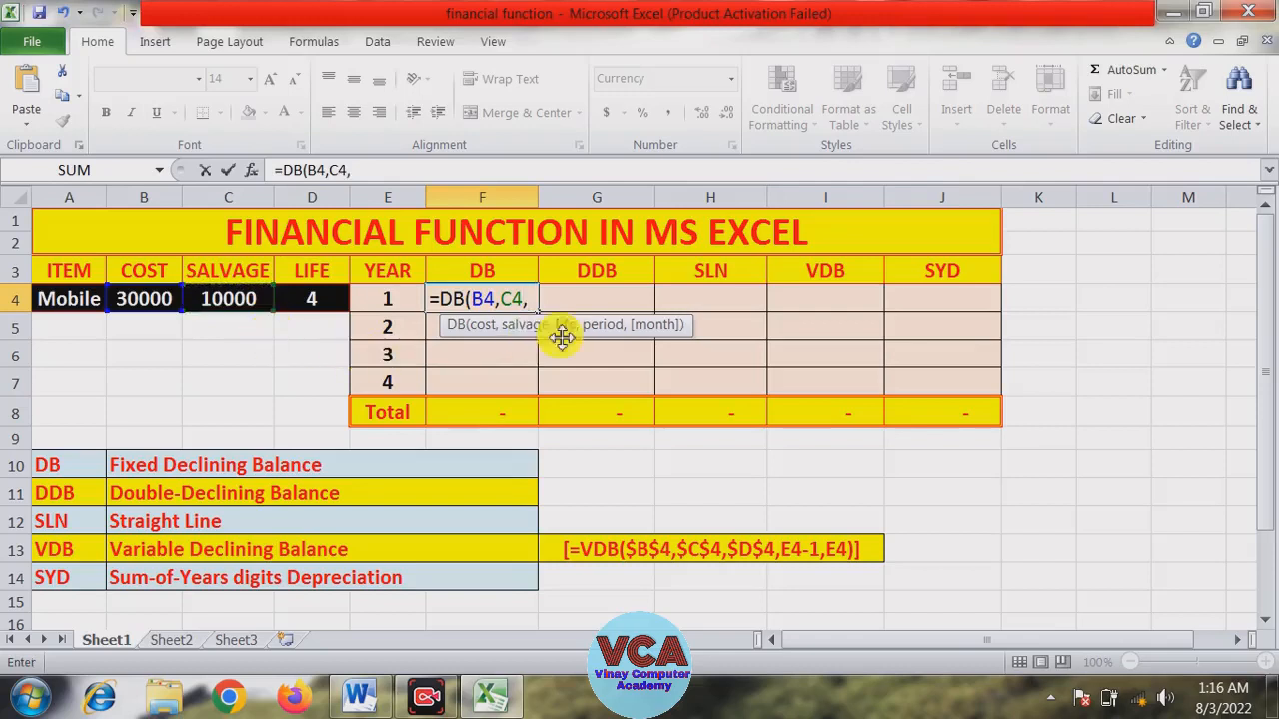
{"action": "left_click", "coordinate": [333, 298]}
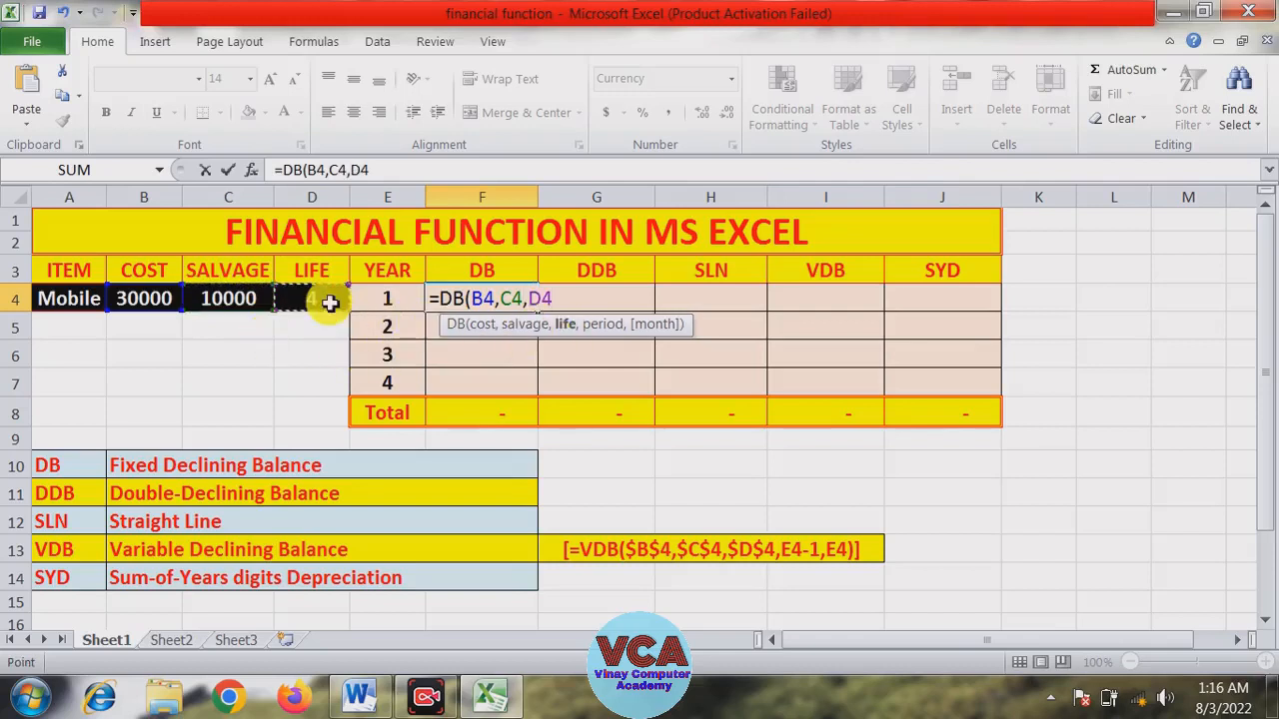
{"action": "type", "text": ","}
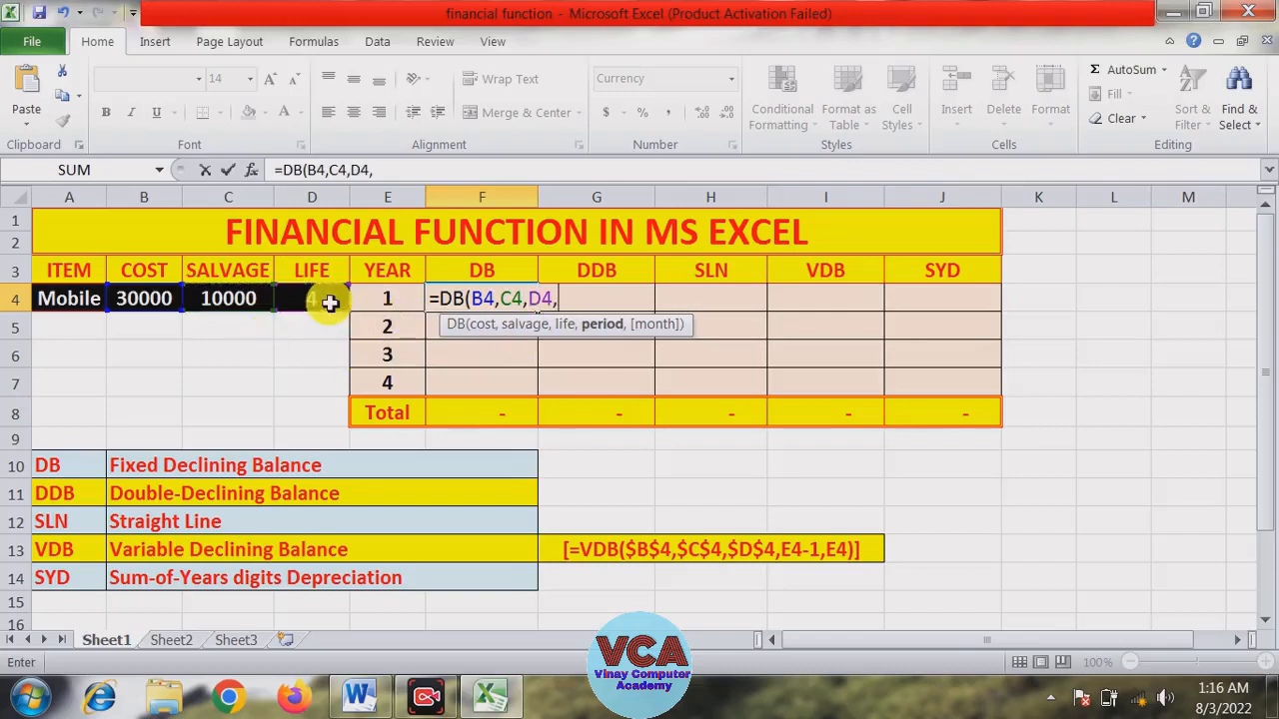
{"action": "left_click", "coordinate": [395, 299]}
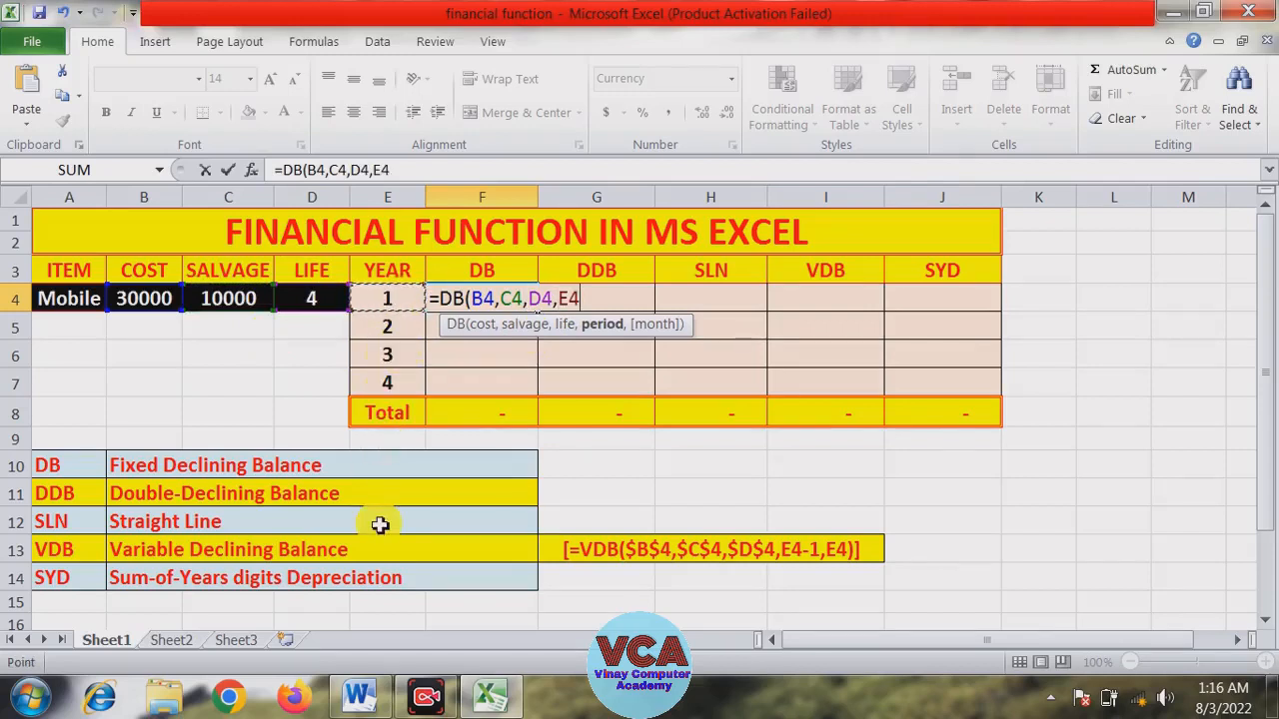
{"action": "type", "text": ")"}
{"action": "key", "text": "Return"}
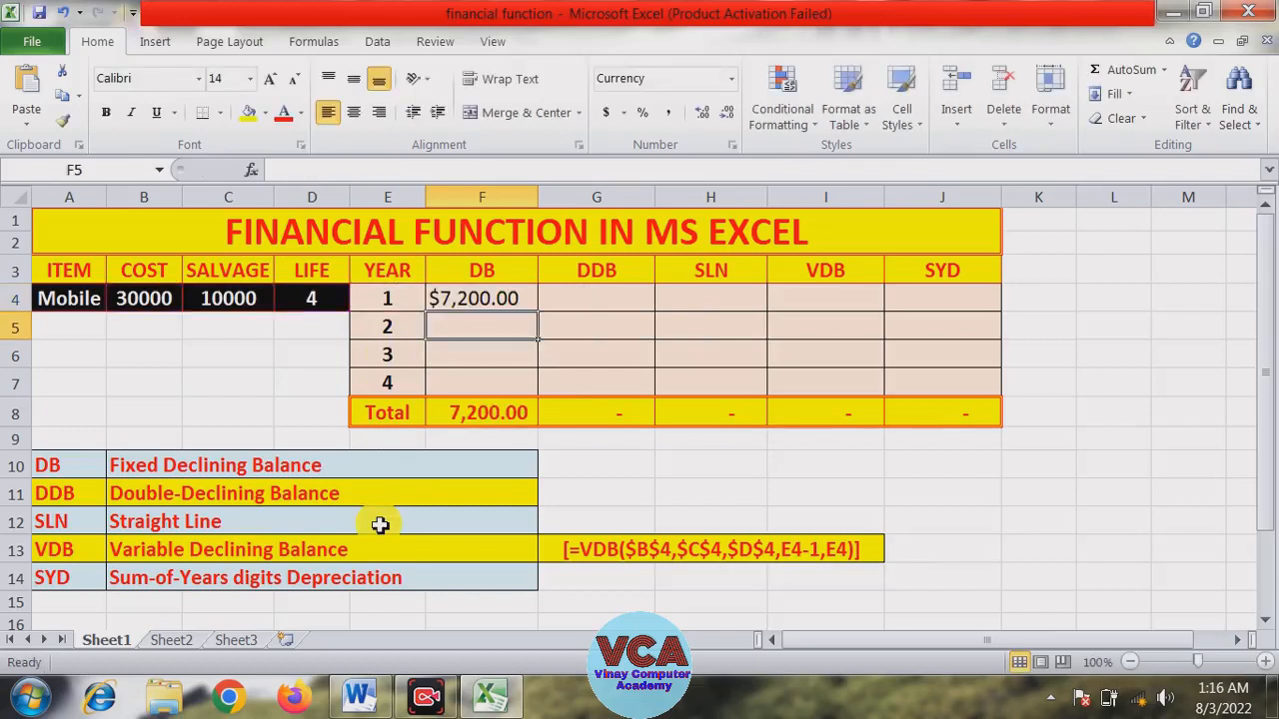
Apply the comma number style to F4 and fill its DB formula down to F6
{"action": "left_click", "coordinate": [482, 301]}
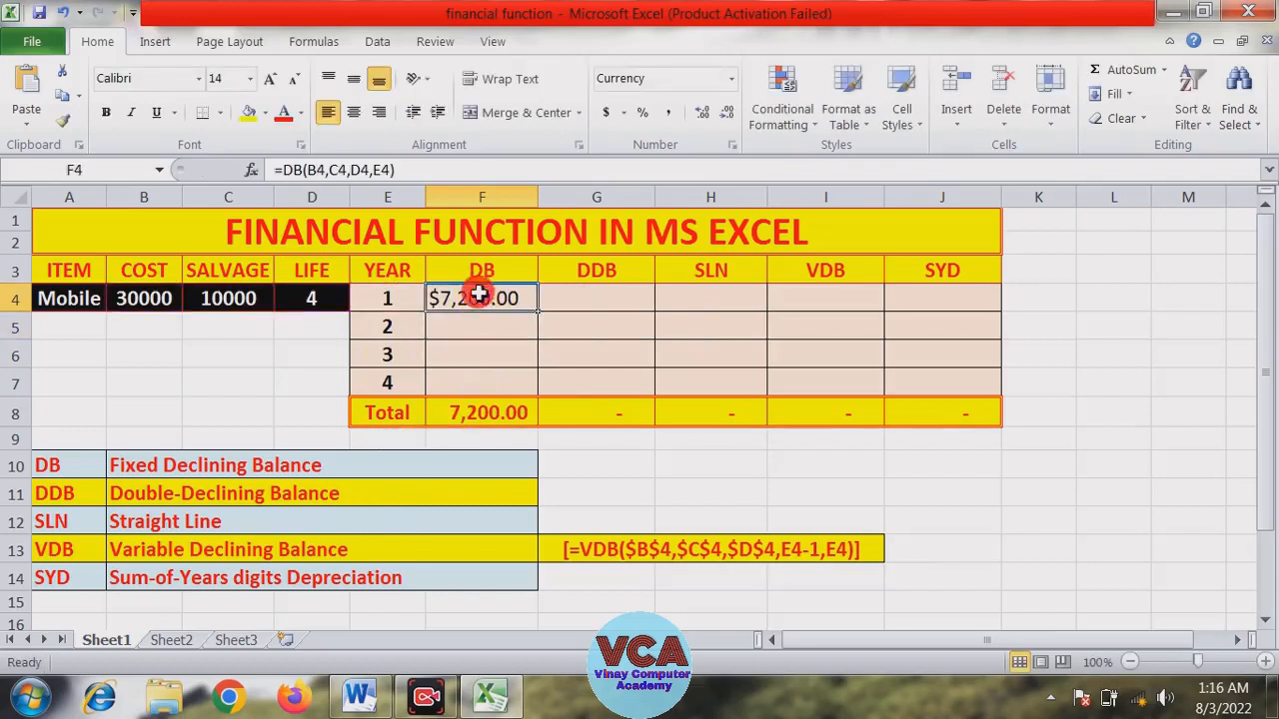
{"action": "left_click", "coordinate": [669, 114]}
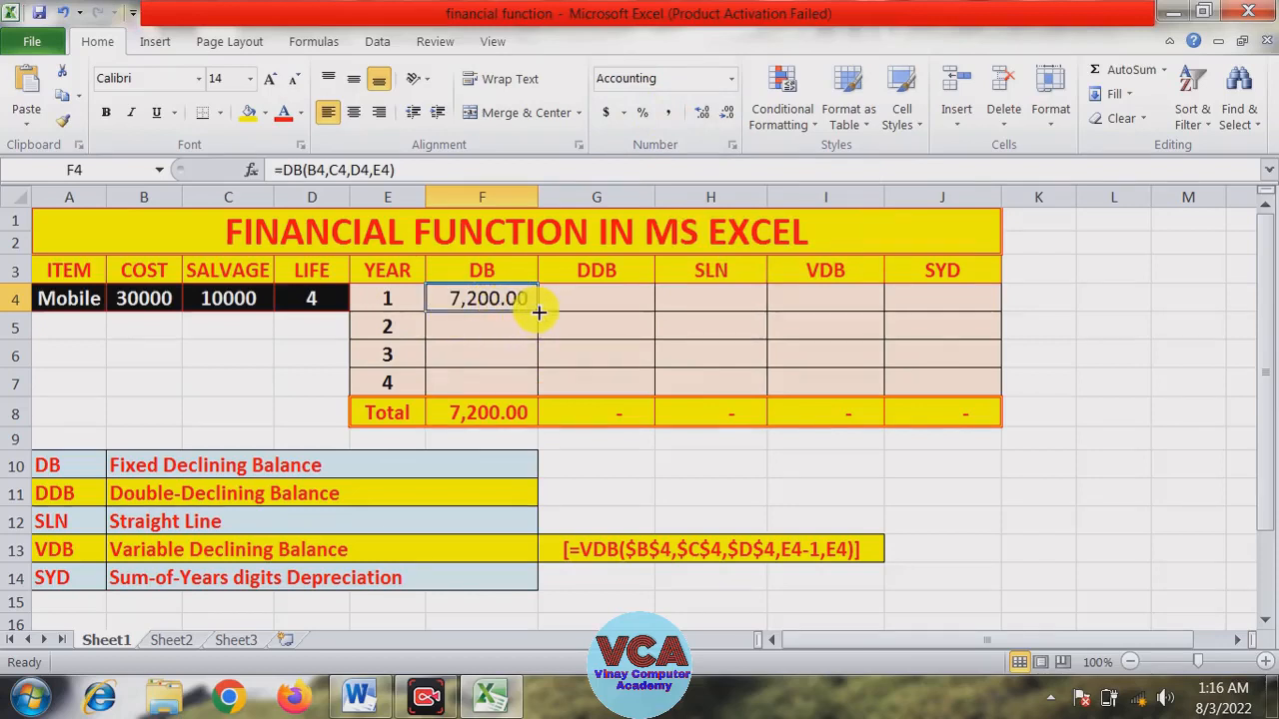
{"action": "left_click_drag", "start_coordinate": [538, 313], "coordinate": [536, 356]}
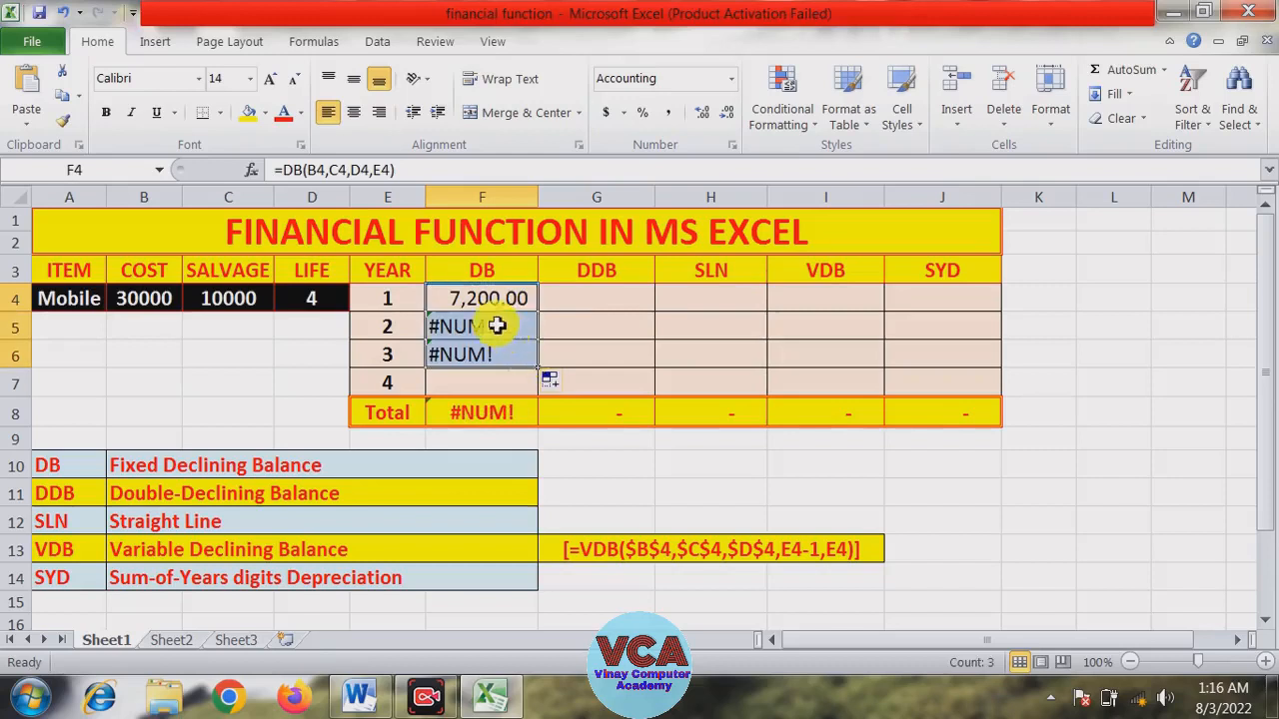
Compare the cell references of the DB formulas in F4 to F6 and fill the F6 formula down to F7
{"action": "left_click", "coordinate": [496, 326]}
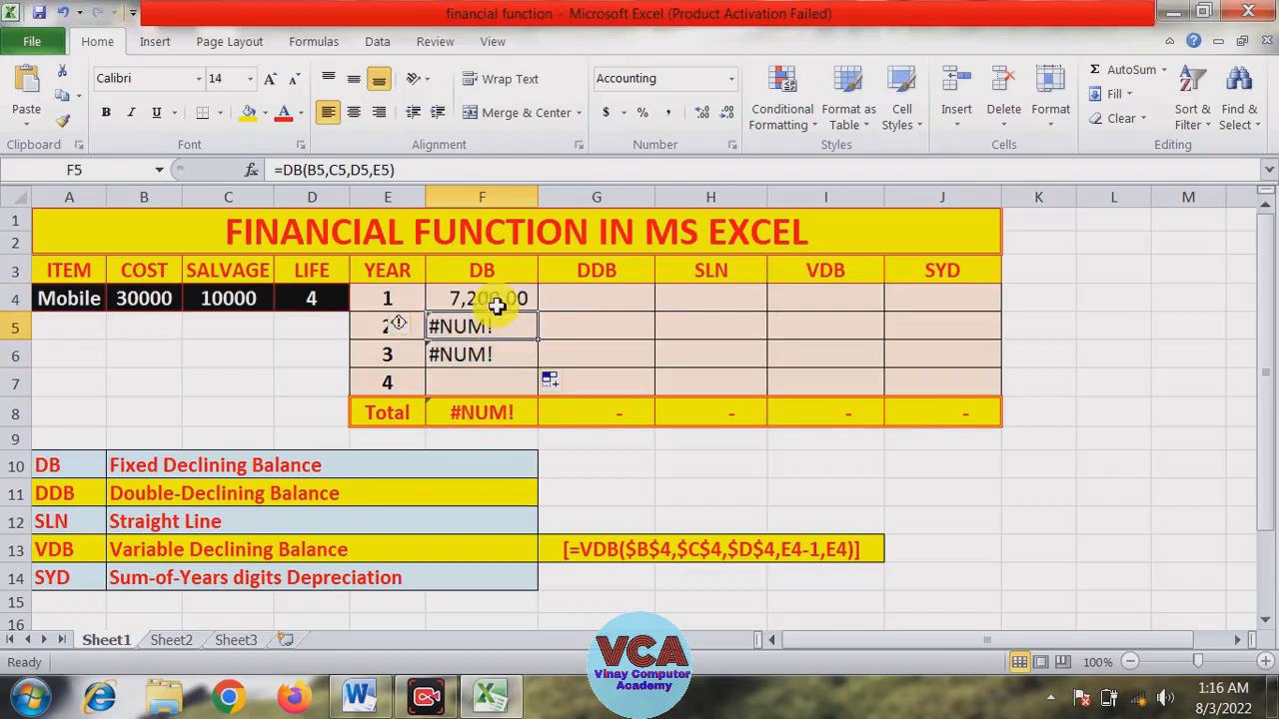
{"action": "left_click", "coordinate": [493, 300]}
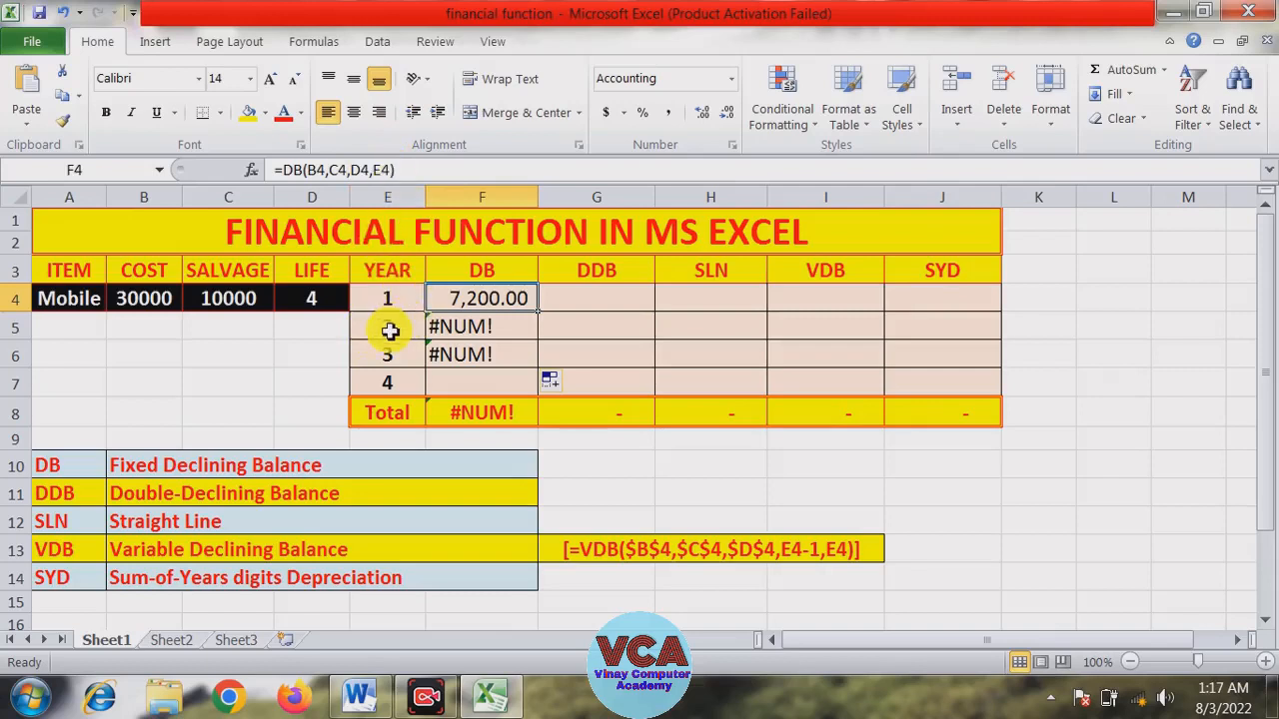
{"action": "left_click", "coordinate": [470, 325]}
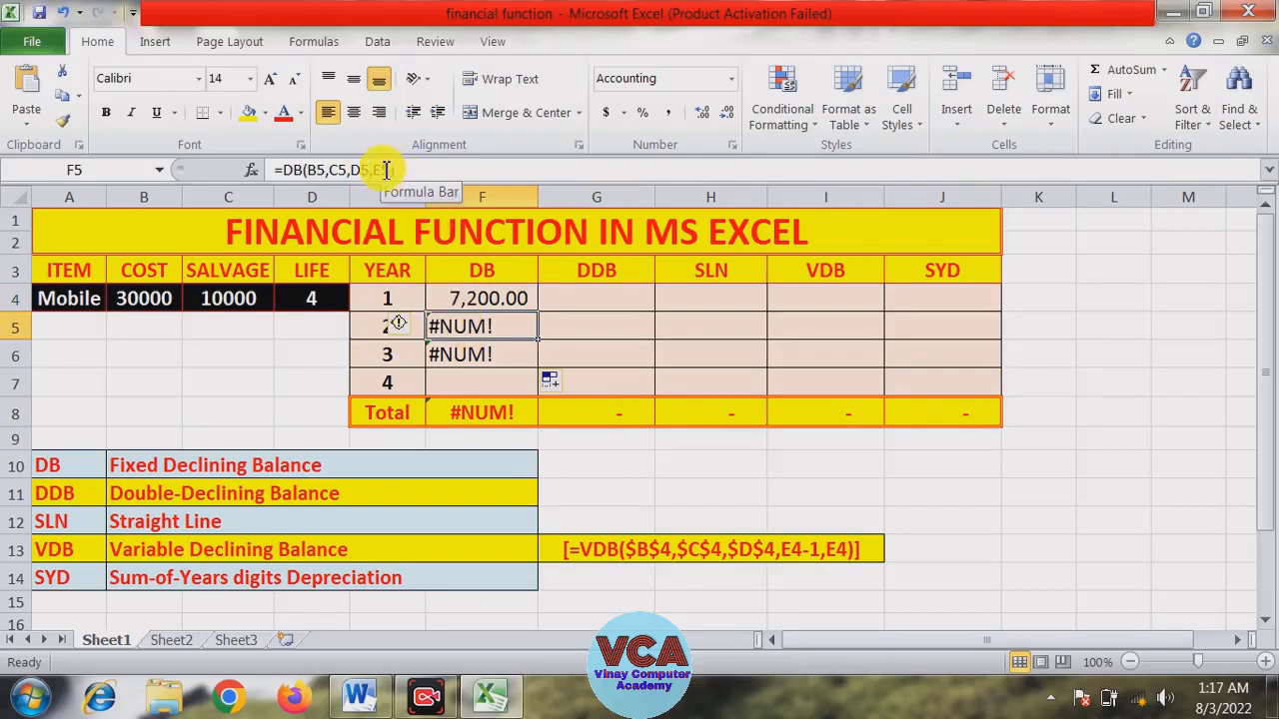
{"action": "left_click", "coordinate": [455, 359]}
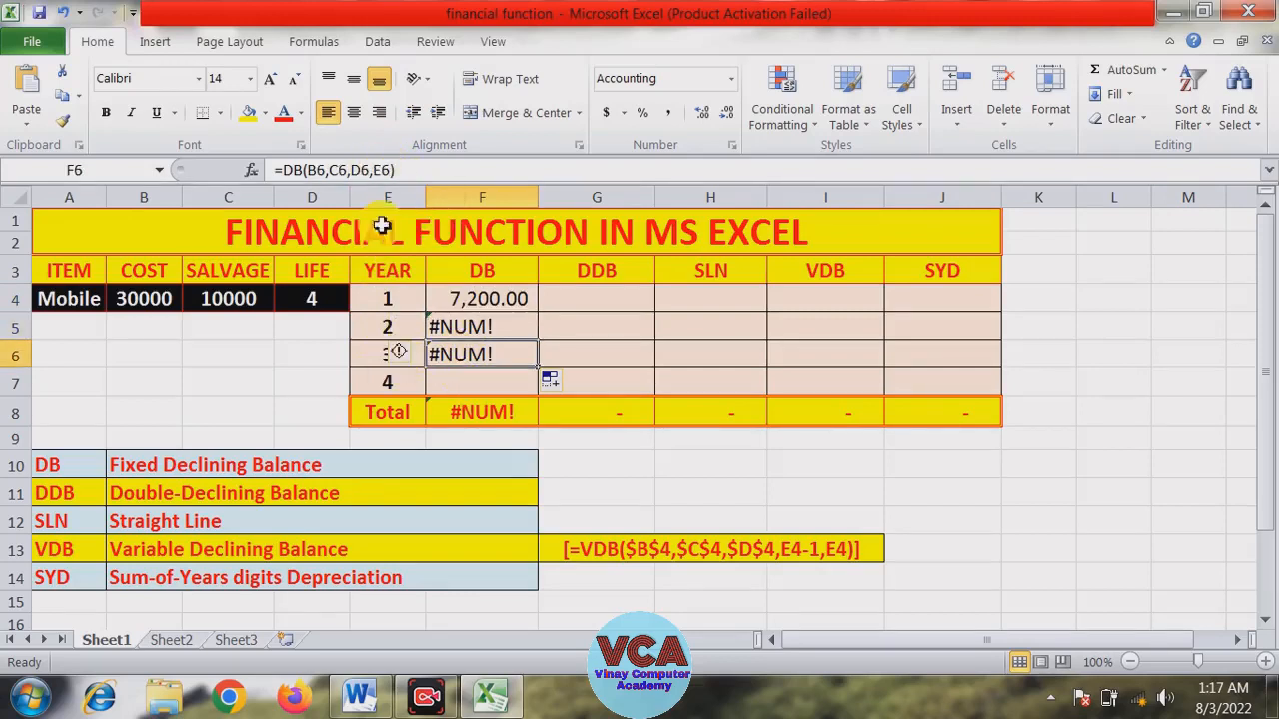
{"action": "left_click", "coordinate": [444, 377]}
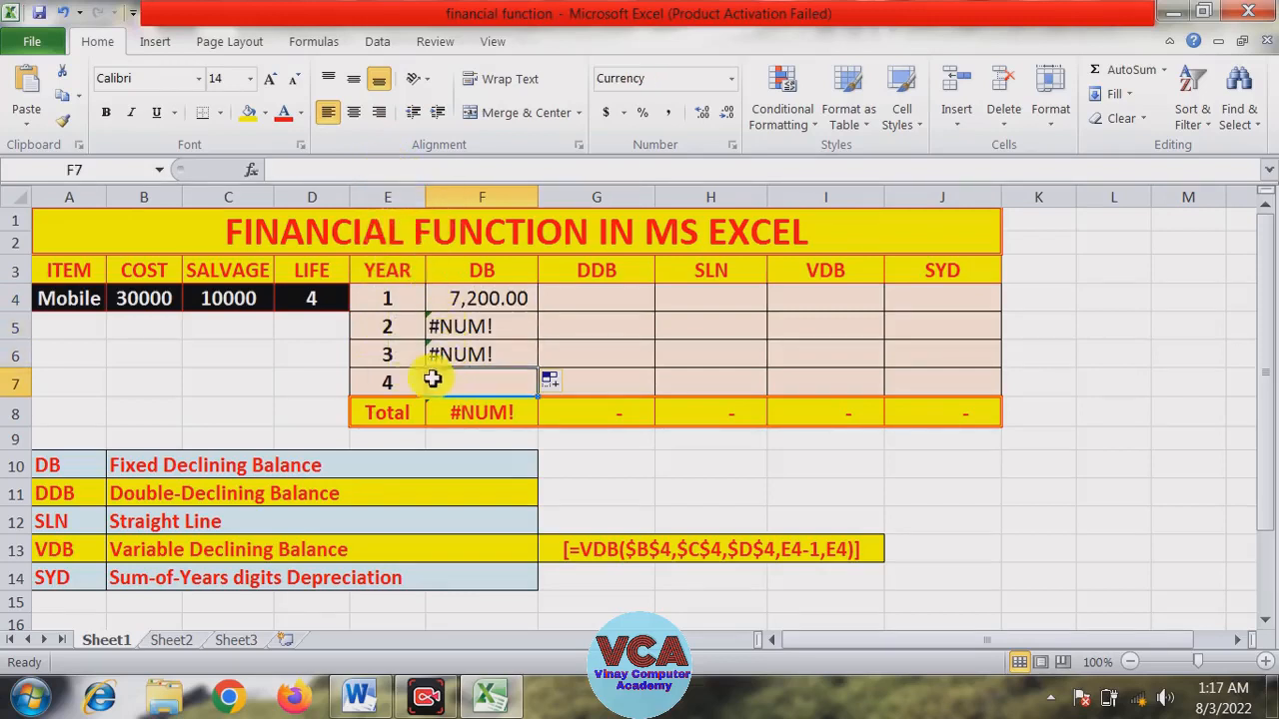
{"action": "left_click", "coordinate": [444, 356]}
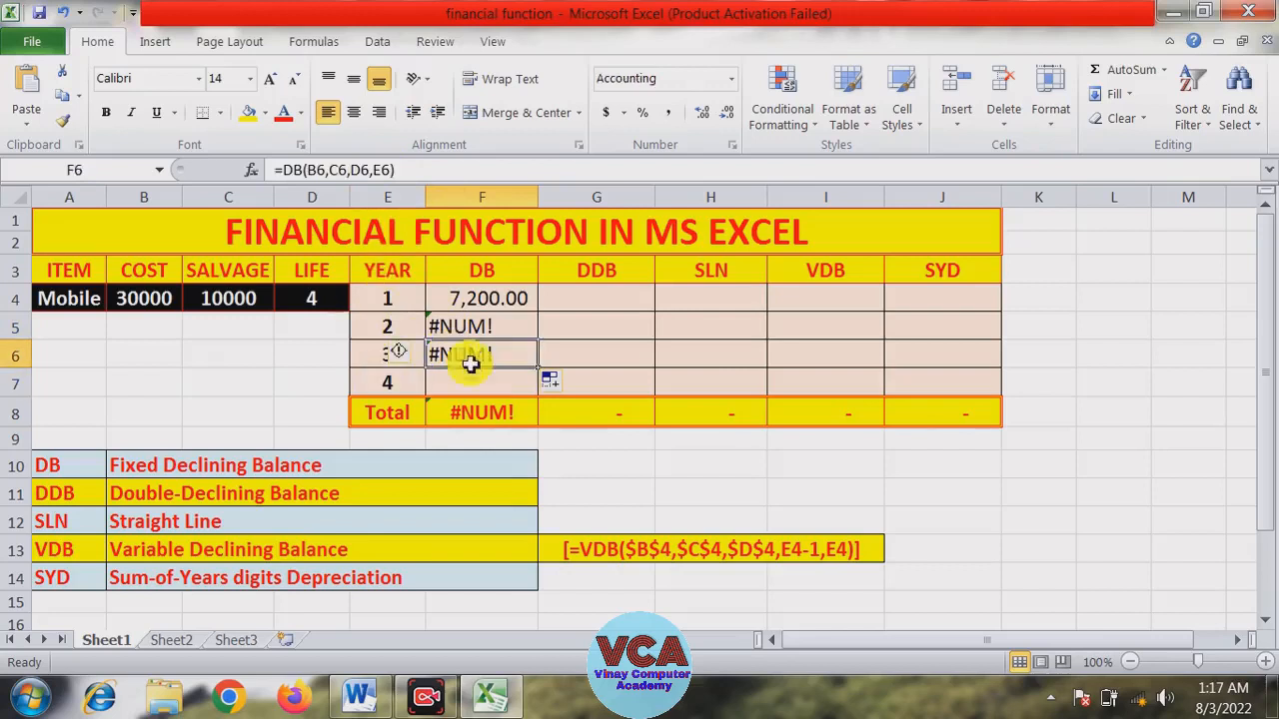
{"action": "left_click_drag", "start_coordinate": [538, 369], "coordinate": [533, 385]}
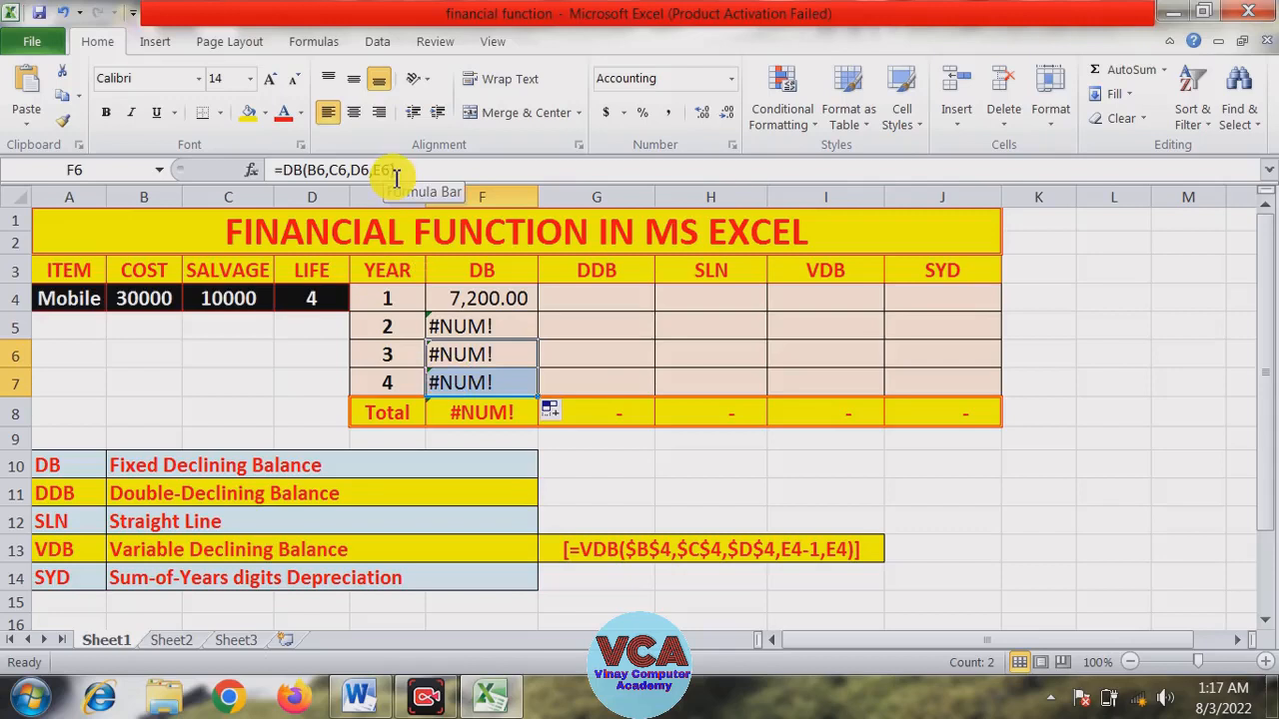
{"action": "left_click", "coordinate": [321, 170]}
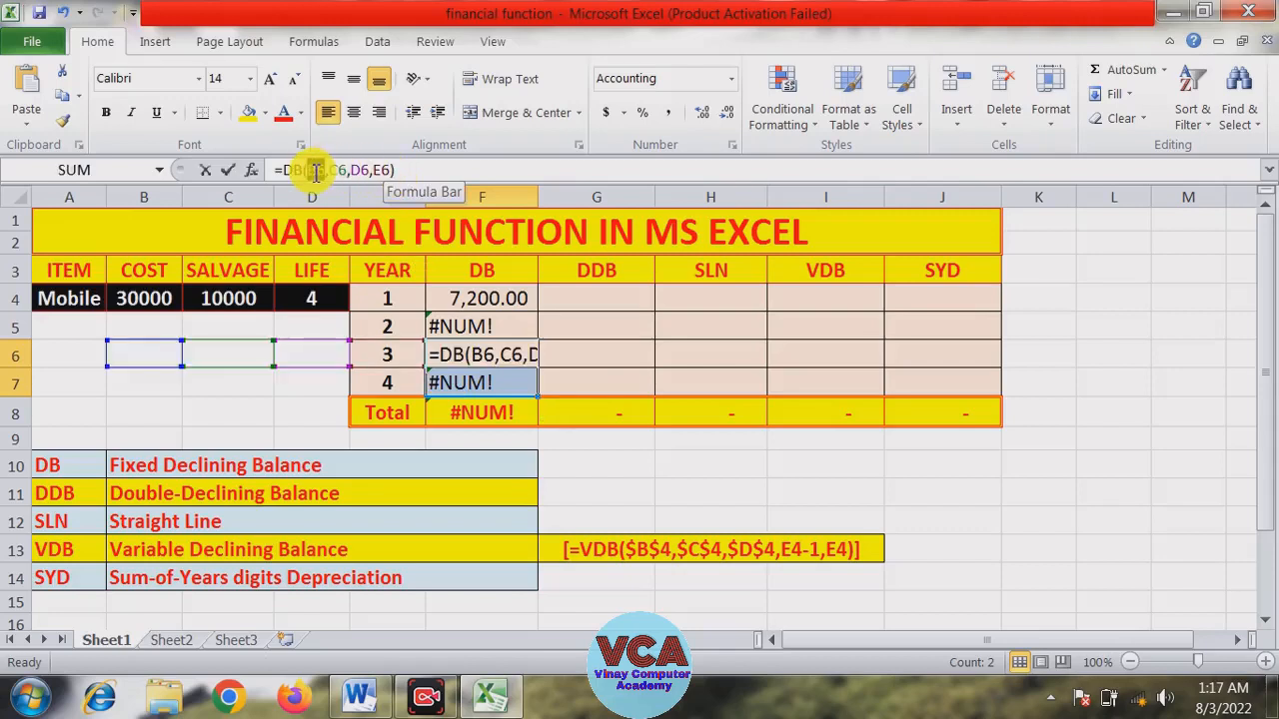
{"action": "double_click", "coordinate": [337, 170]}
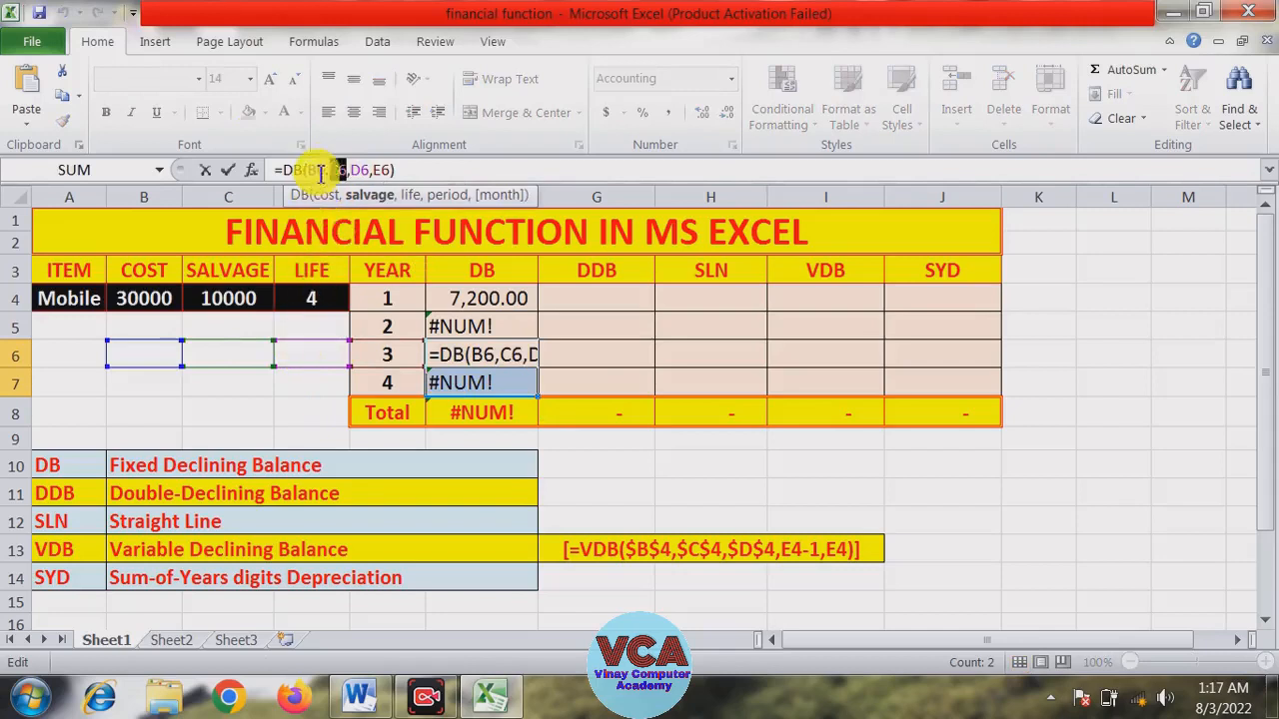
{"action": "left_click", "coordinate": [468, 302]}
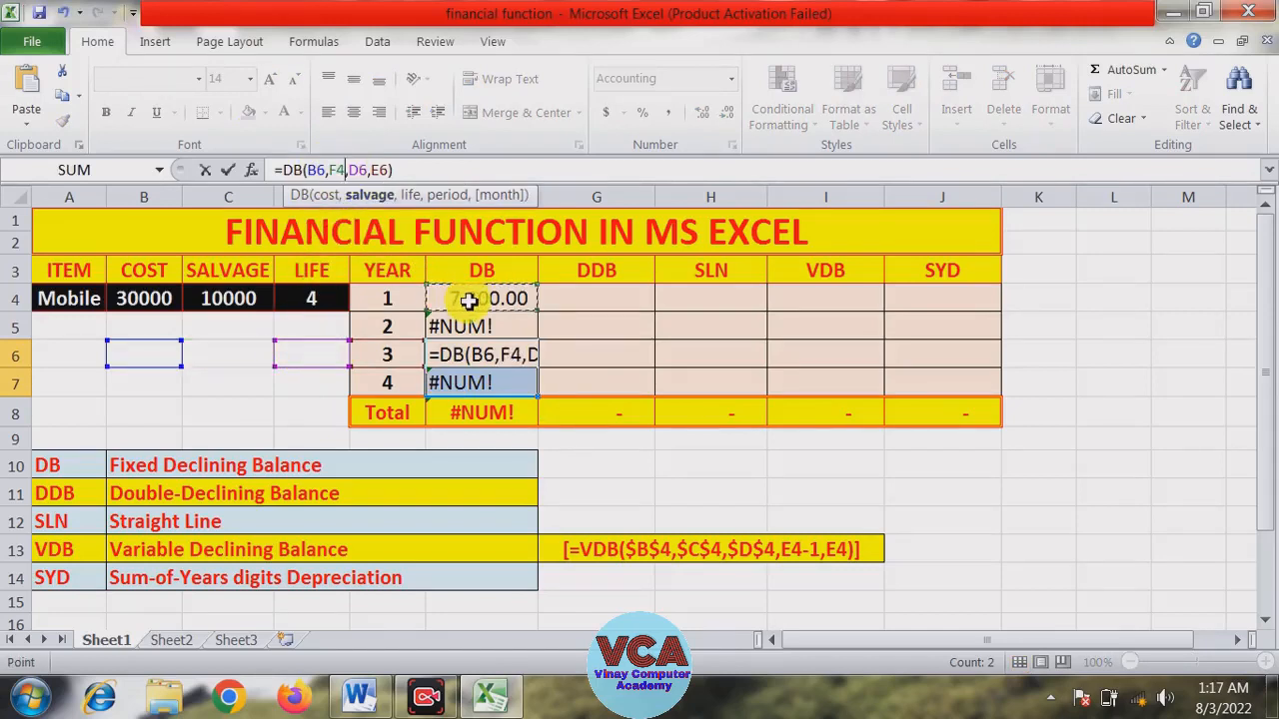
{"action": "key", "text": "ctrl+z"}
{"action": "key", "text": "Return"}
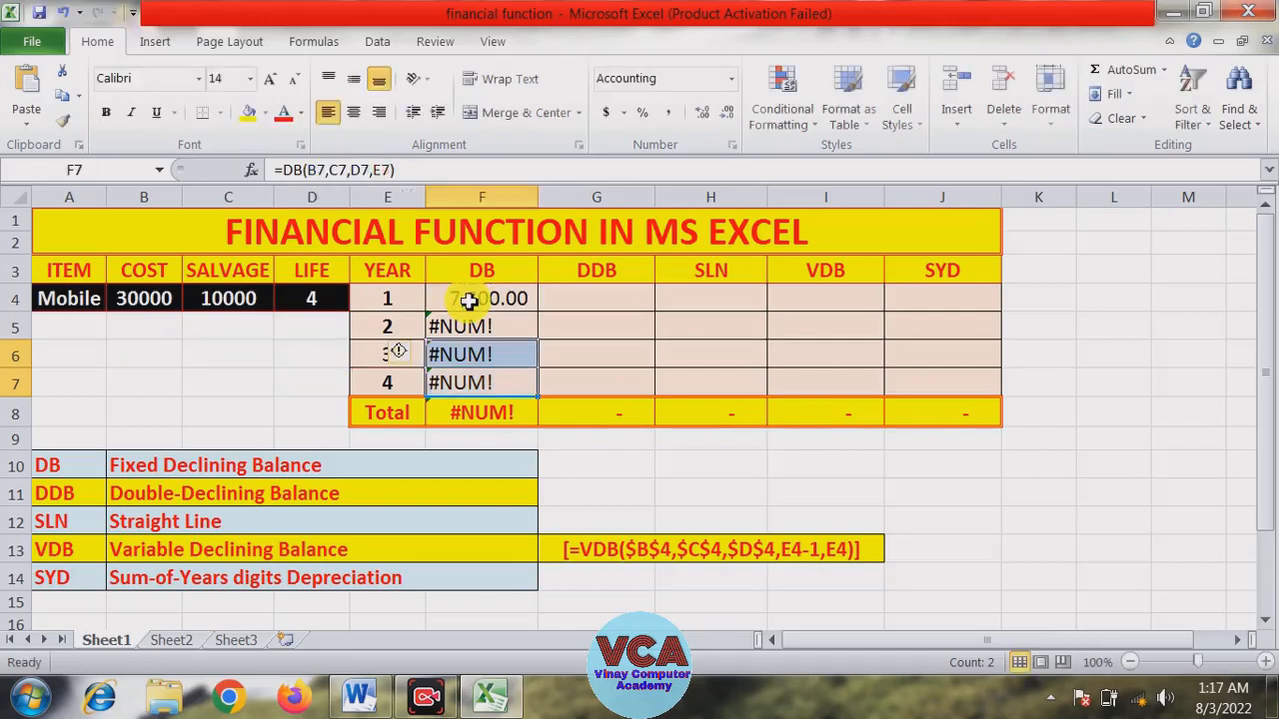
Make the cost, salvage and life references in the F4 formula absolute, giving =DB($B$4,$C$4,$D$4,E4)
{"action": "left_click", "coordinate": [490, 300]}
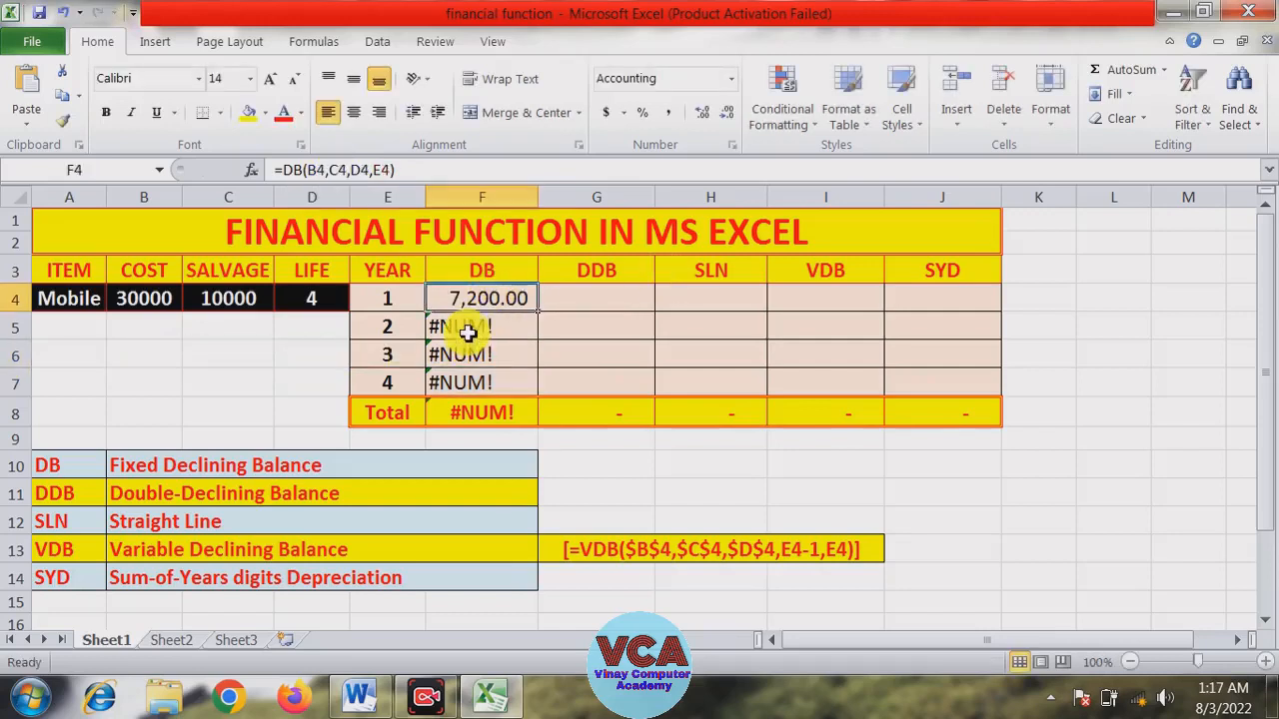
{"action": "left_click", "coordinate": [465, 331]}
{"action": "left_click", "coordinate": [474, 298]}
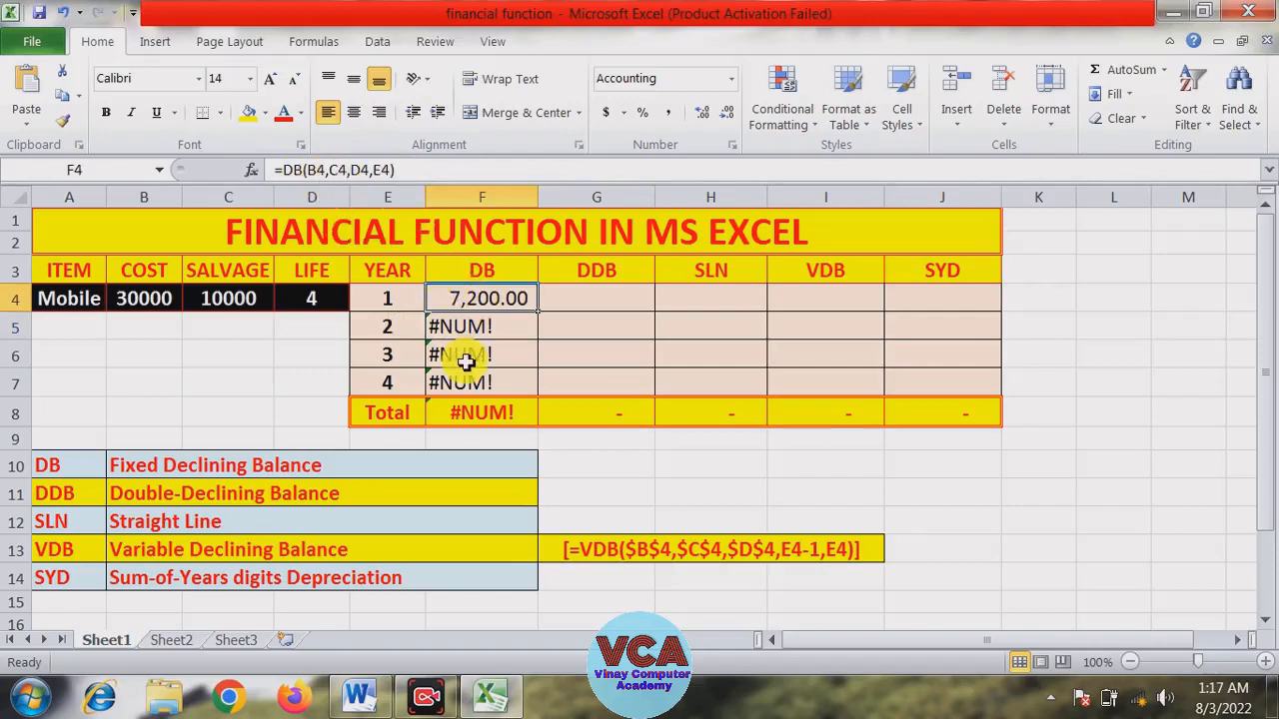
{"action": "left_click", "coordinate": [383, 166]}
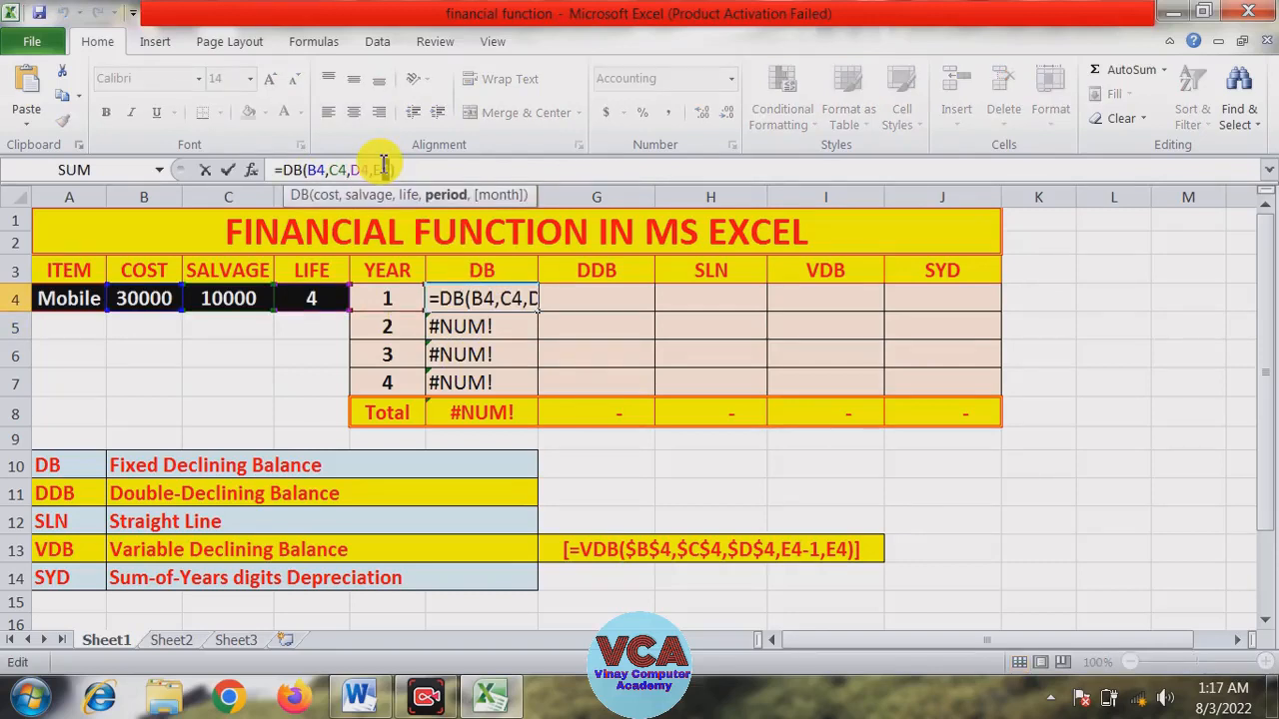
{"action": "double_click", "coordinate": [313, 169]}
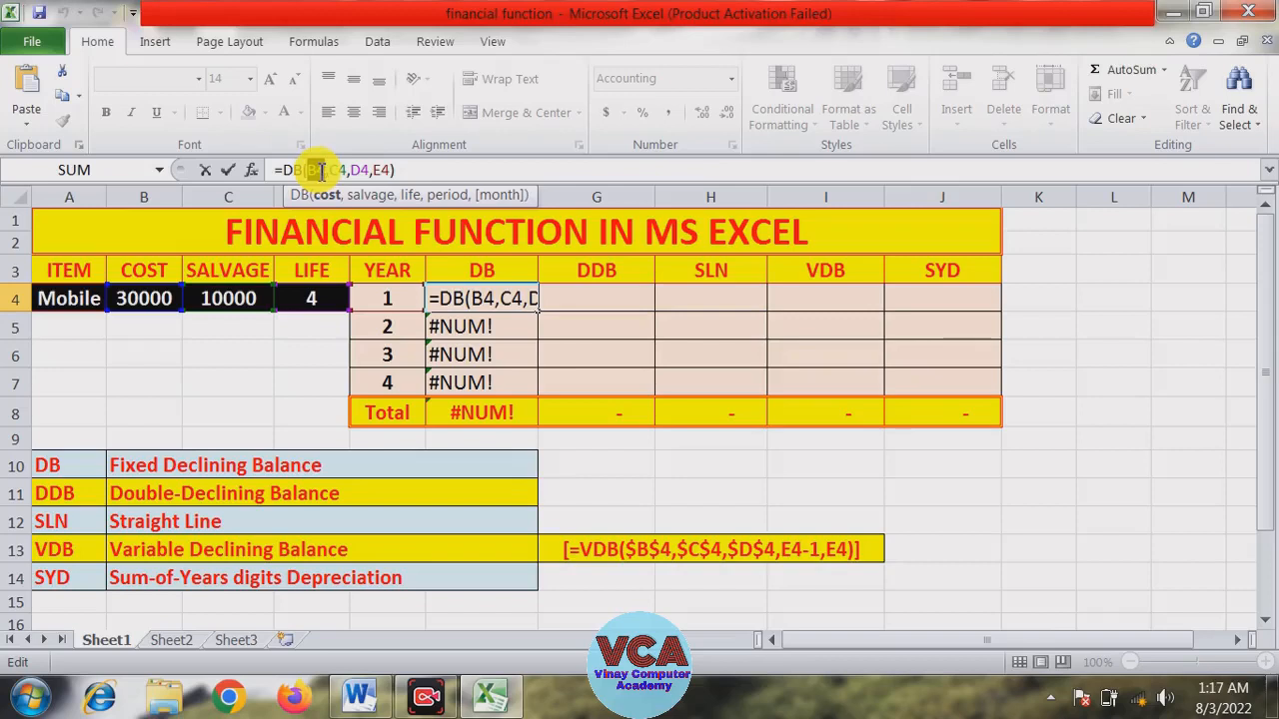
{"action": "key", "text": "F4"}
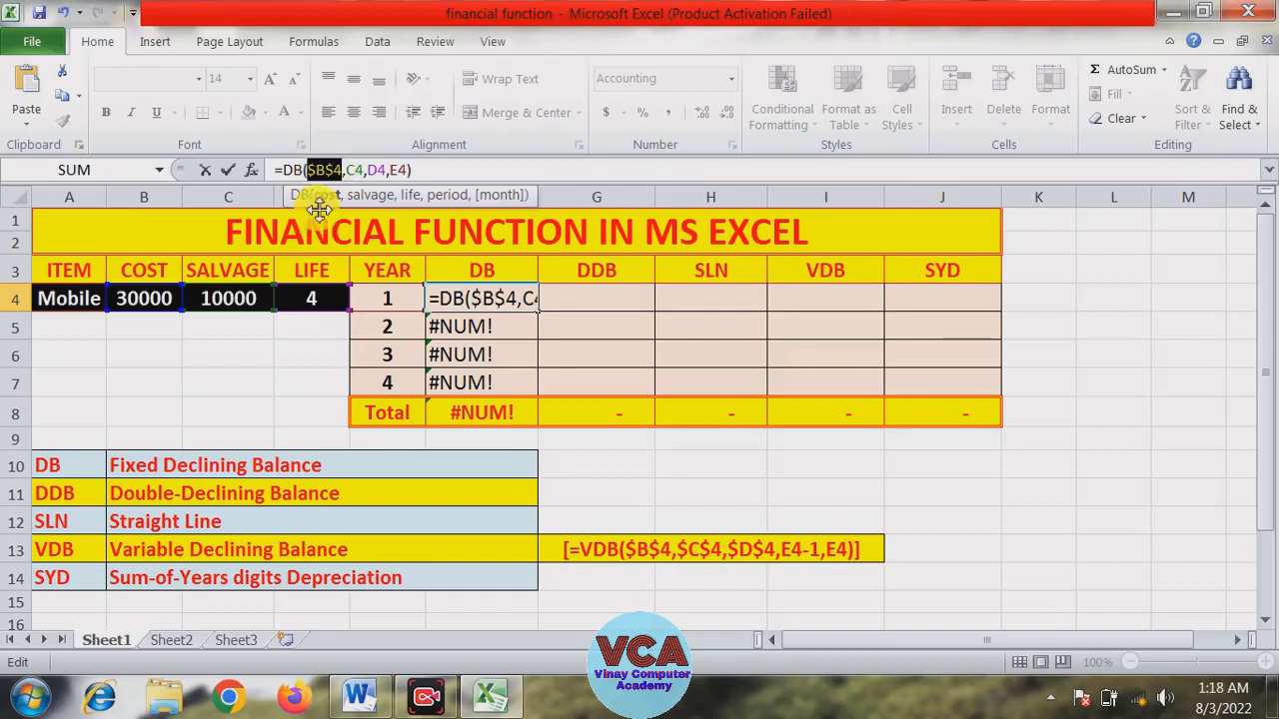
{"action": "left_click", "coordinate": [357, 170]}
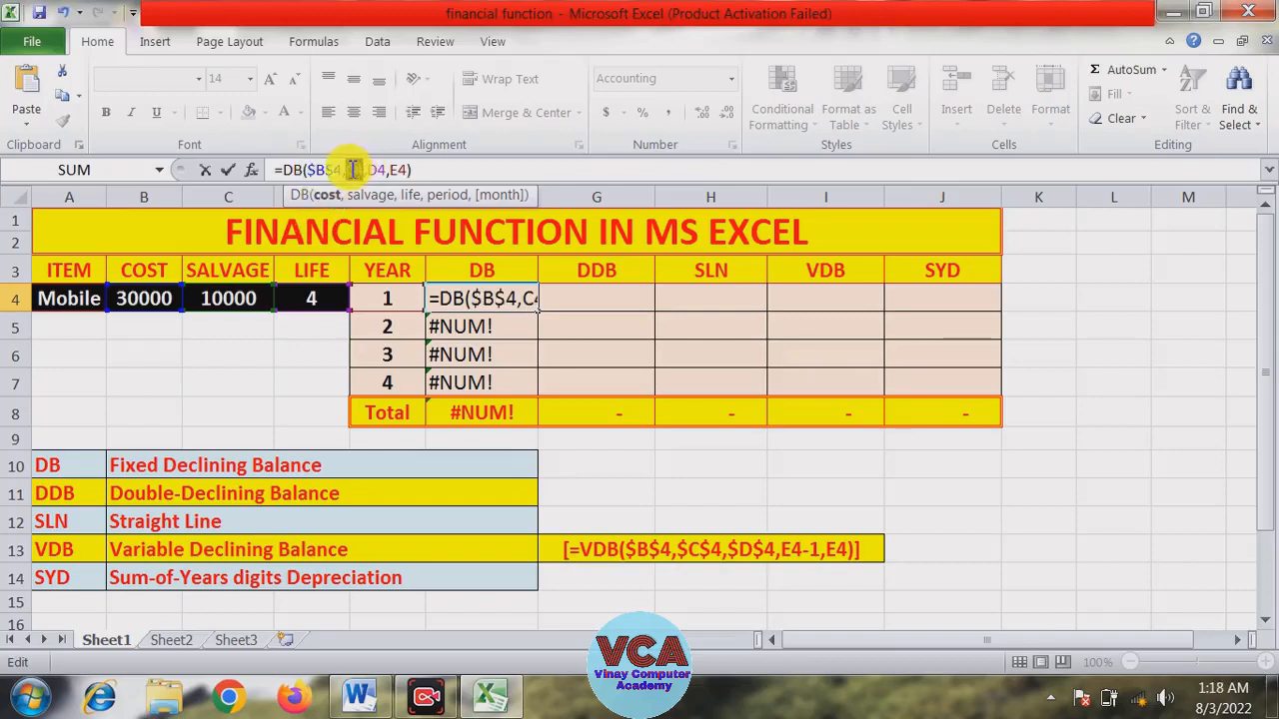
{"action": "key", "text": "F4"}
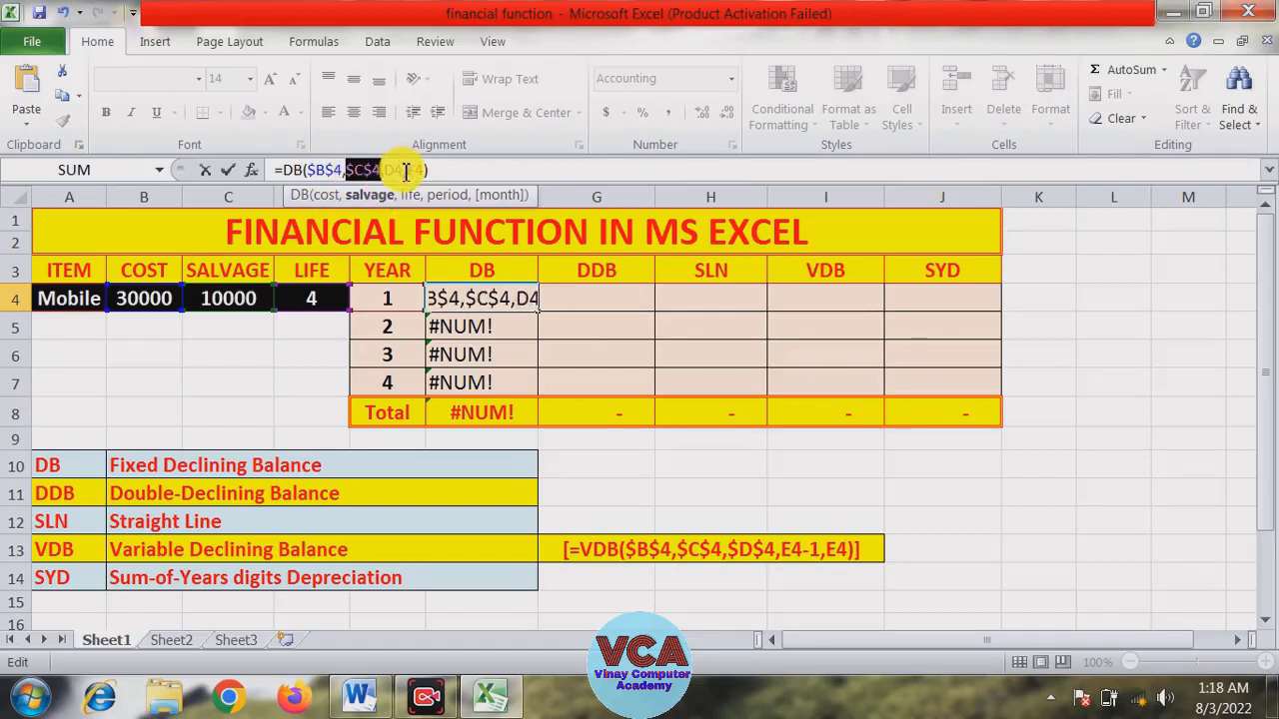
{"action": "left_click", "coordinate": [389, 170]}
{"action": "double_click", "coordinate": [388, 170]}
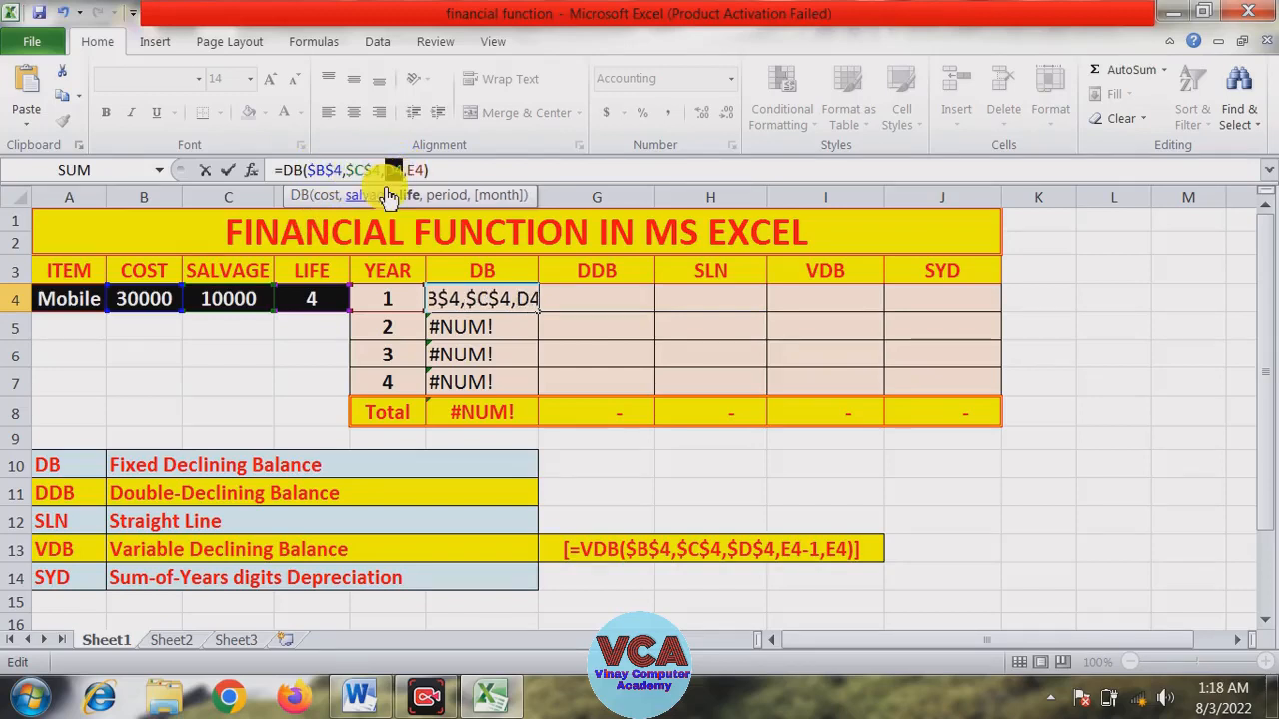
{"action": "key", "text": "F4"}
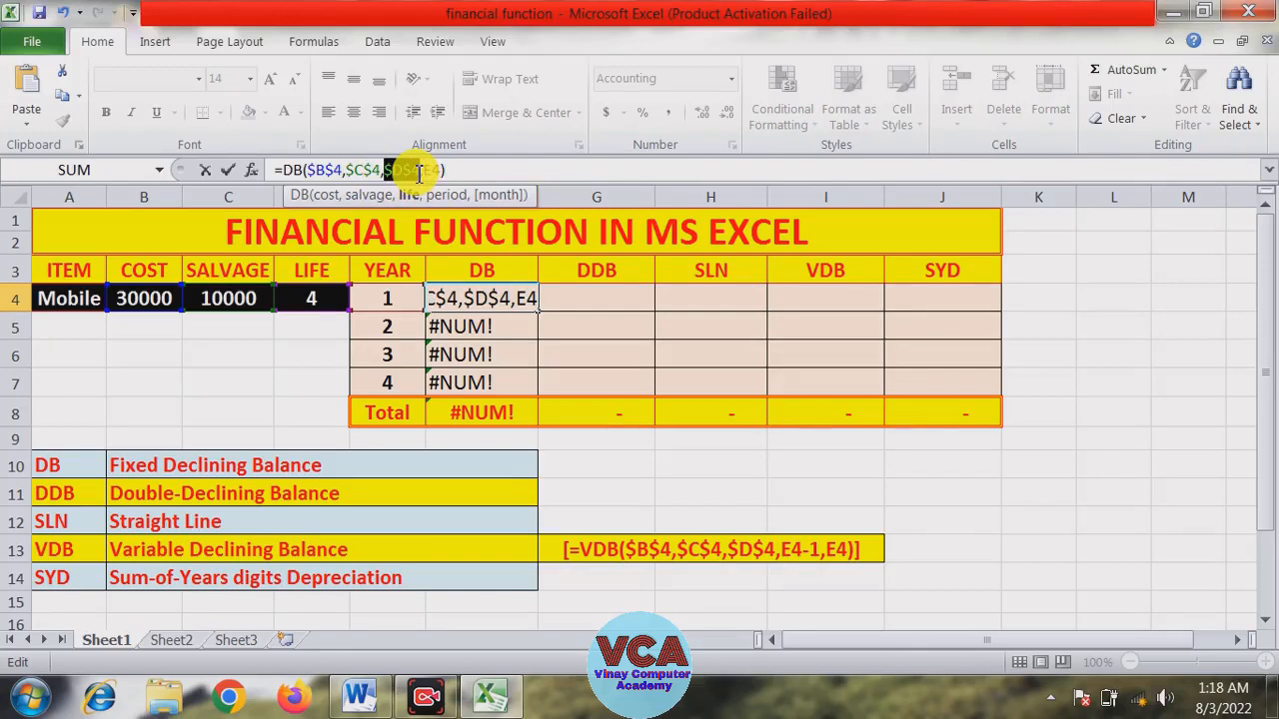
{"action": "key", "text": "Return"}
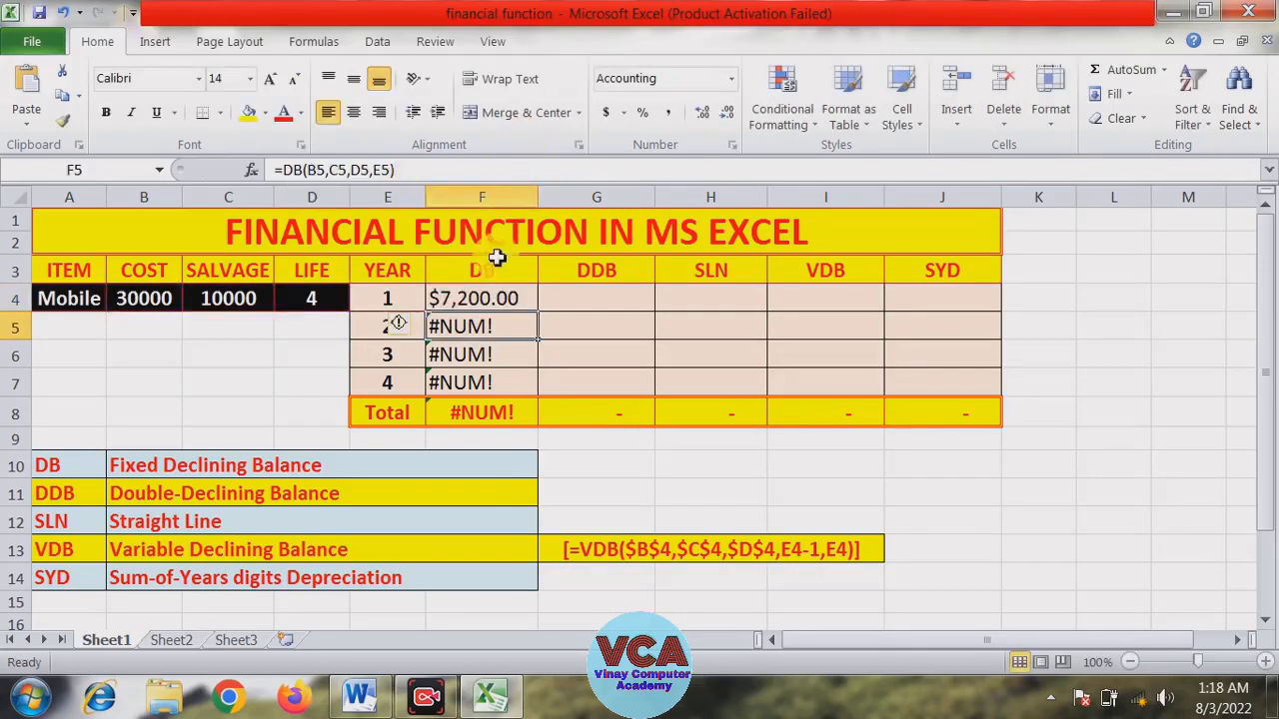
Apply the comma number style to F4 and fill its DB formula down to F7
{"action": "left_click", "coordinate": [482, 300]}
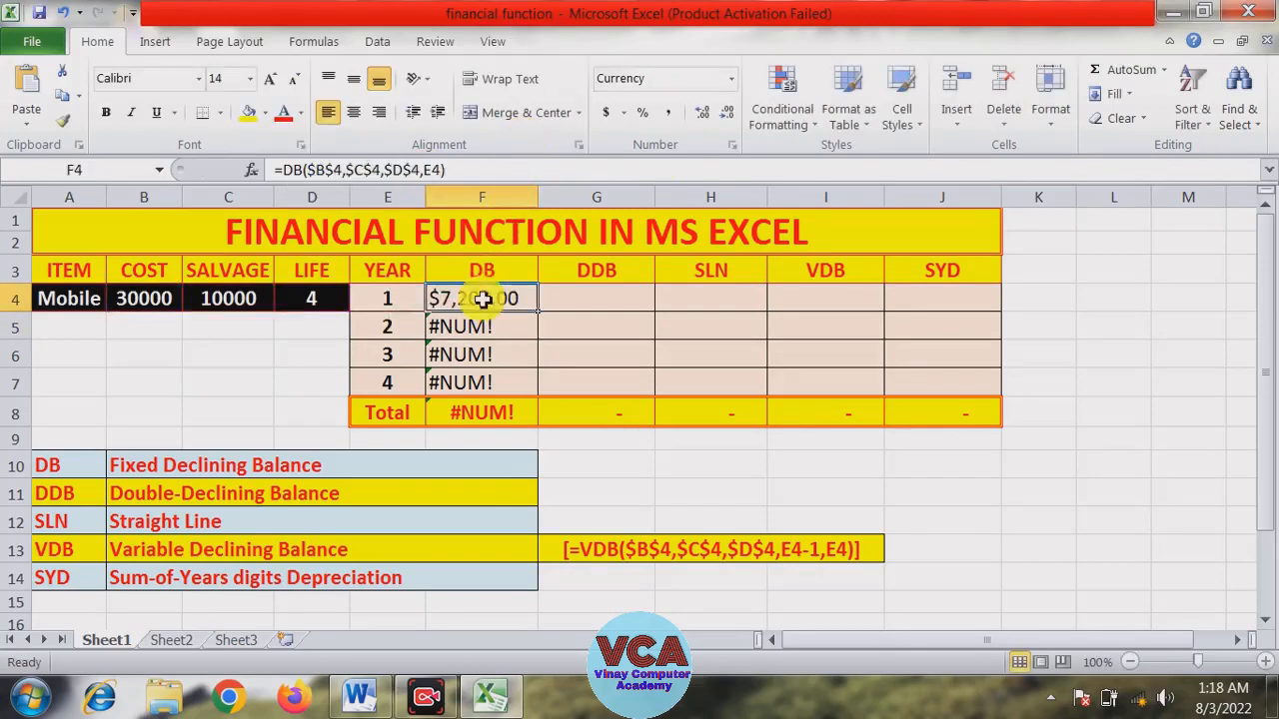
{"action": "left_click", "coordinate": [669, 113]}
{"action": "left_click_drag", "start_coordinate": [536, 312], "coordinate": [537, 395]}
{"action": "left_click", "coordinate": [590, 334]}
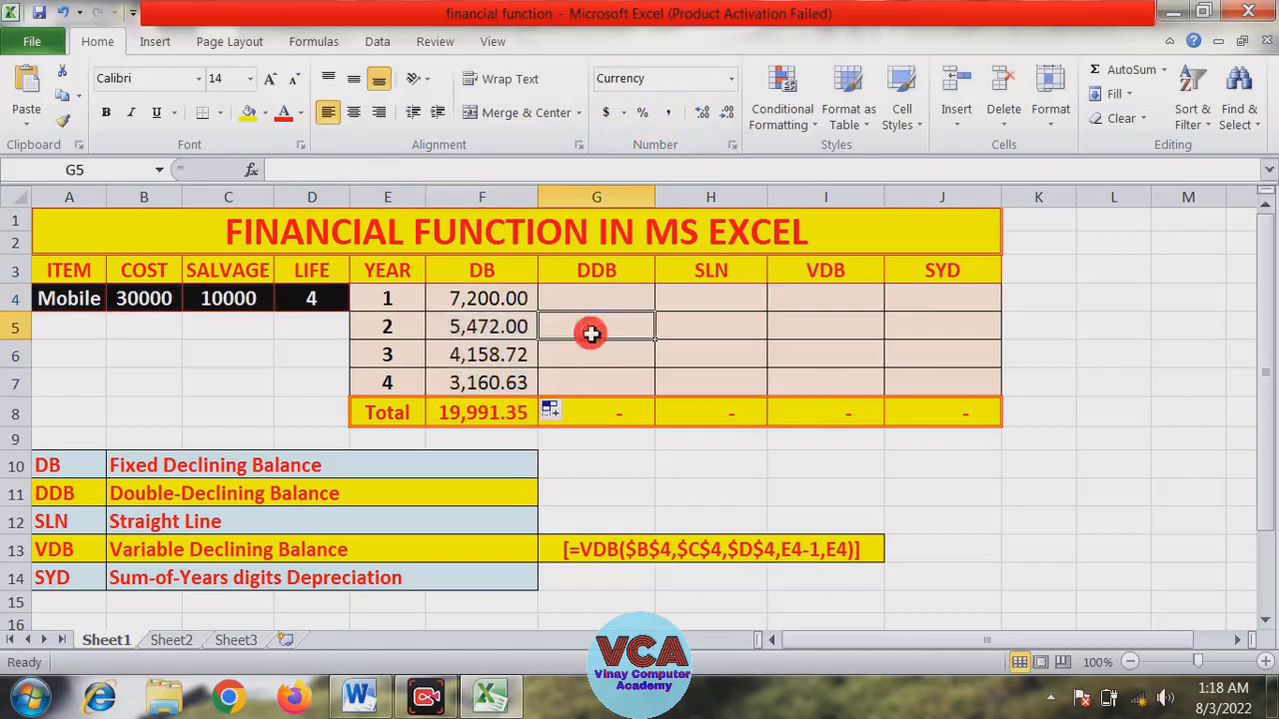
Check the DB formulas in F4 to F7 and compare the total in F8 with the mobile's cost and salvage value
{"action": "left_click", "coordinate": [478, 297]}
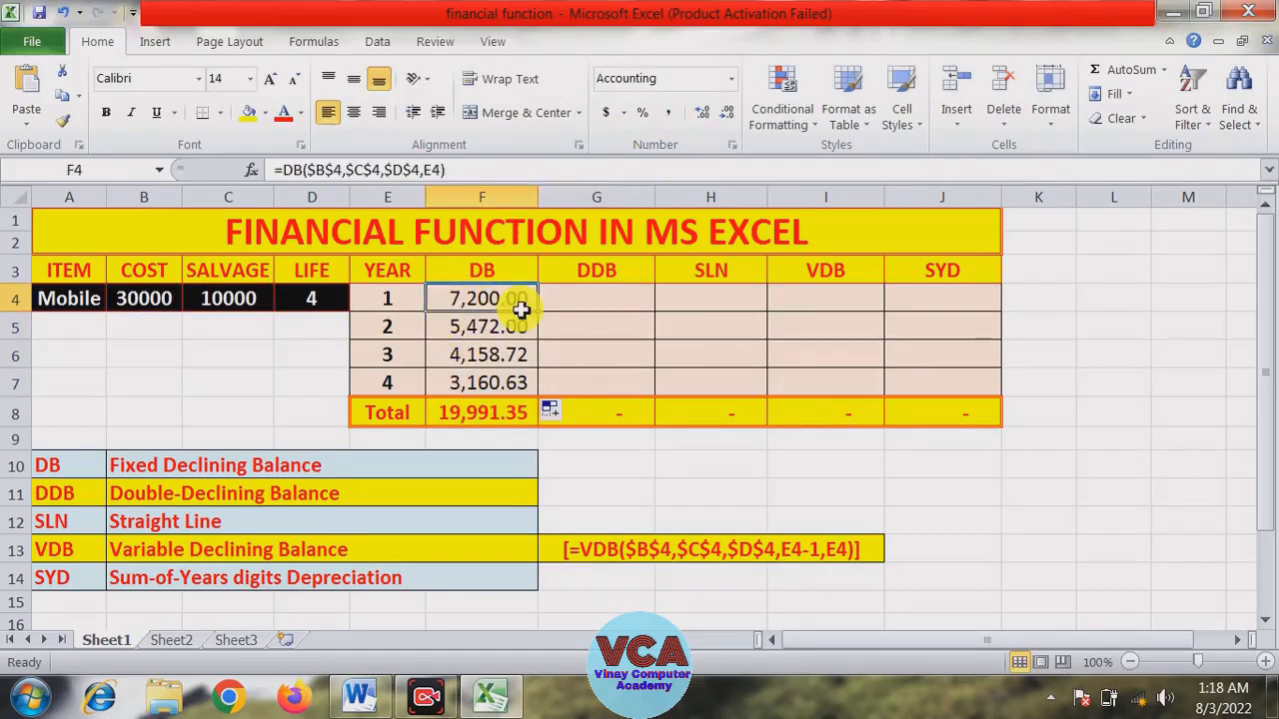
{"action": "left_click", "coordinate": [466, 329]}
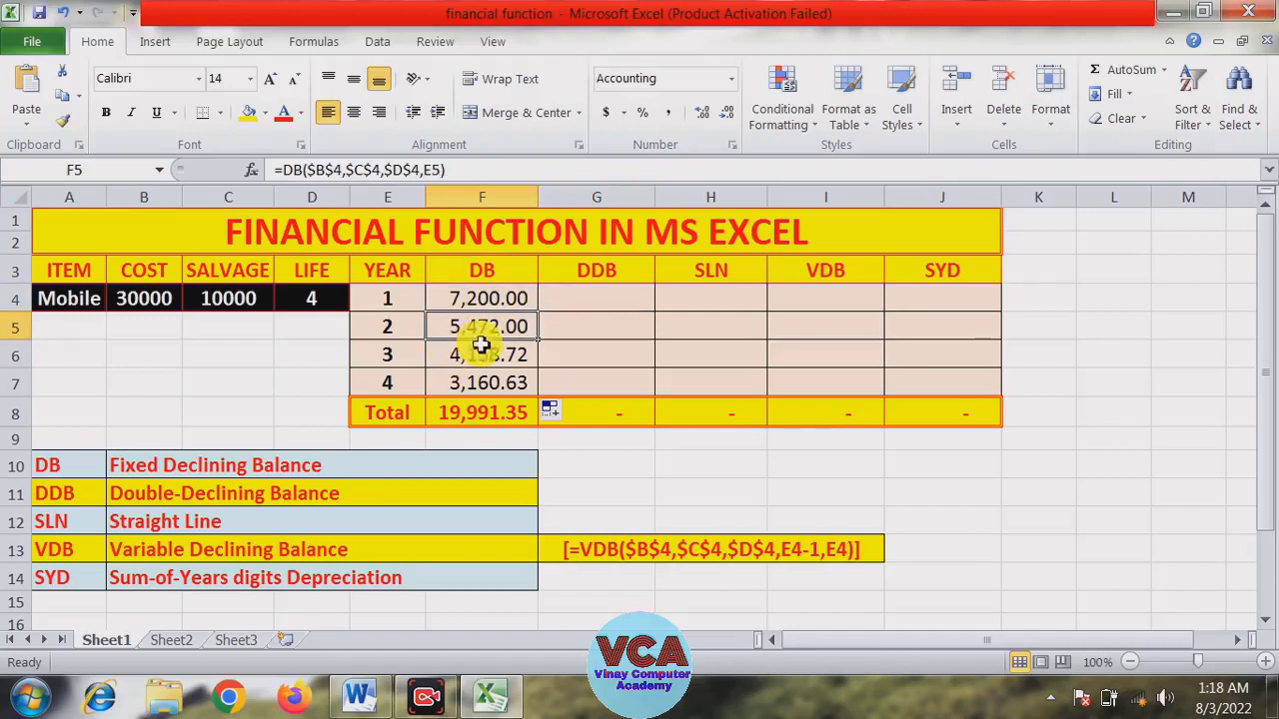
{"action": "left_click", "coordinate": [465, 355]}
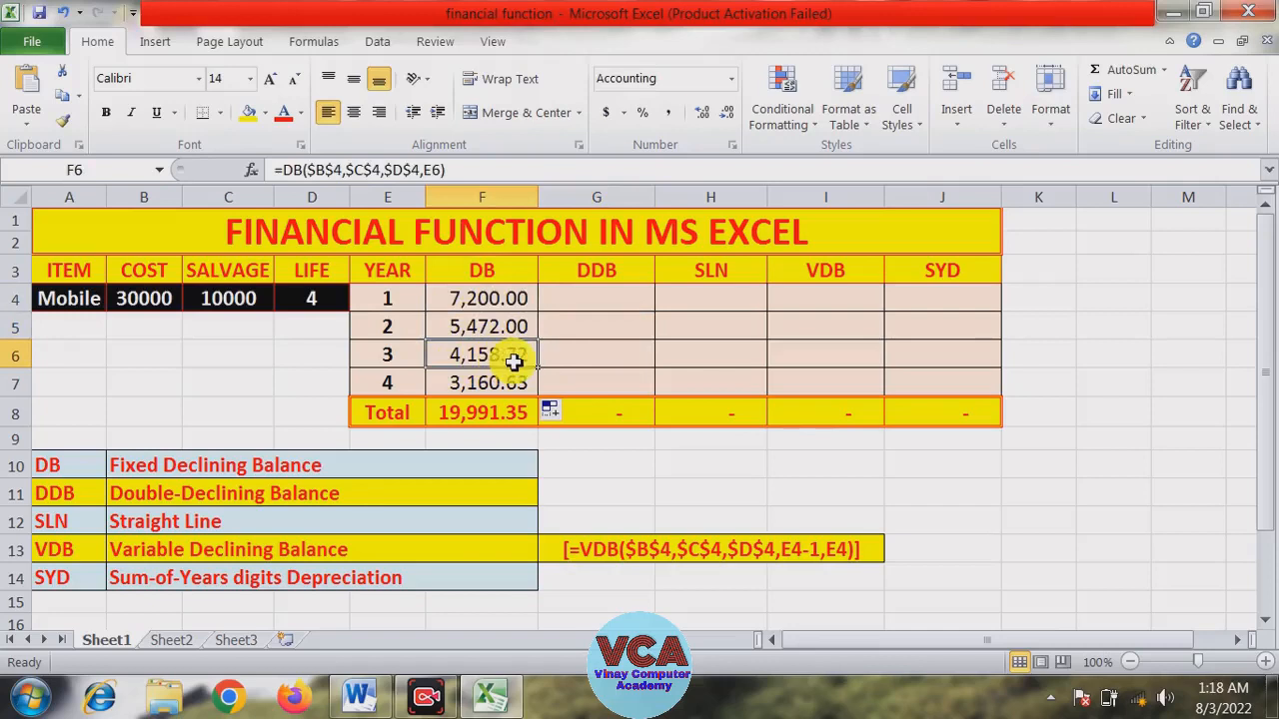
{"action": "left_click", "coordinate": [499, 377]}
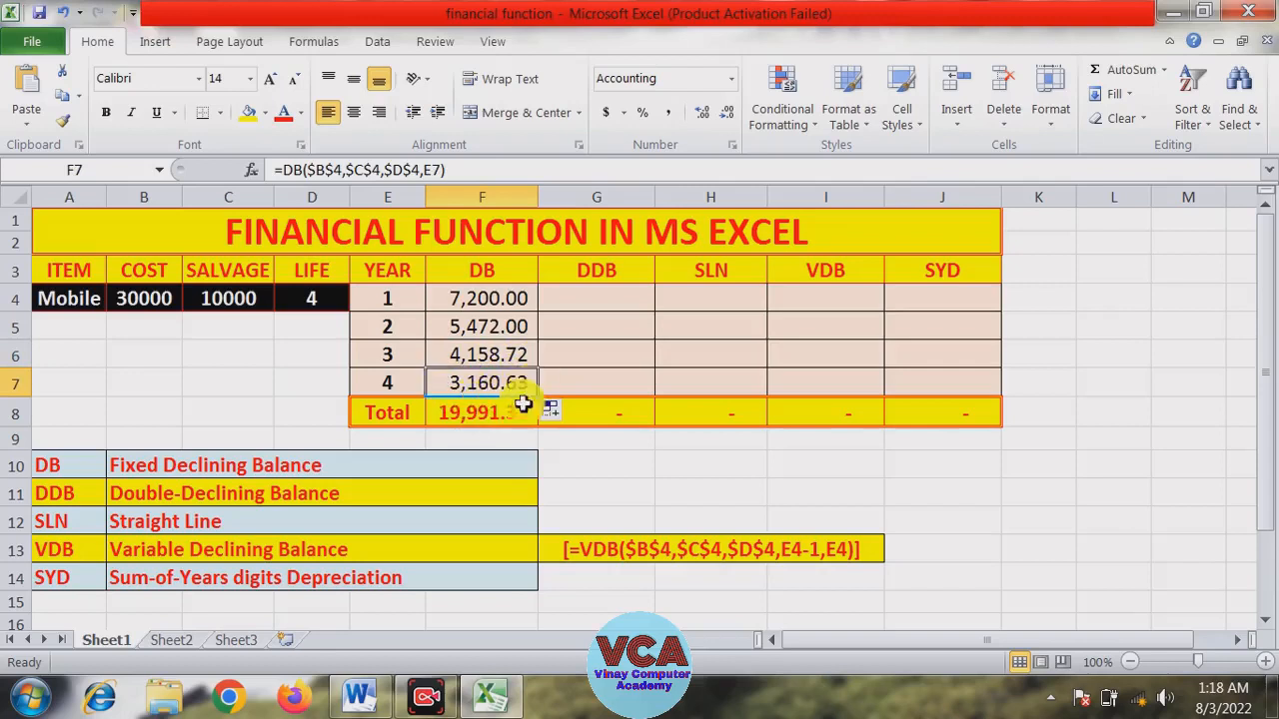
{"action": "left_click", "coordinate": [479, 412]}
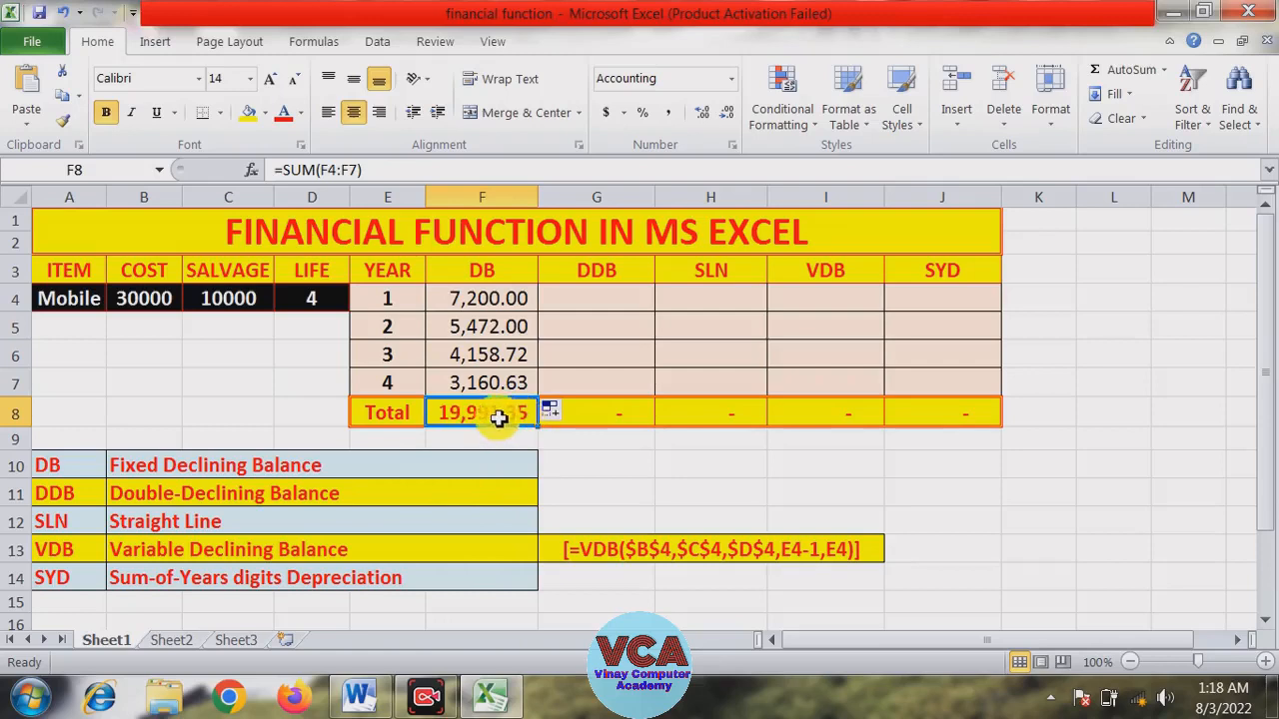
{"action": "left_click", "coordinate": [188, 326]}
{"action": "left_click", "coordinate": [166, 322]}
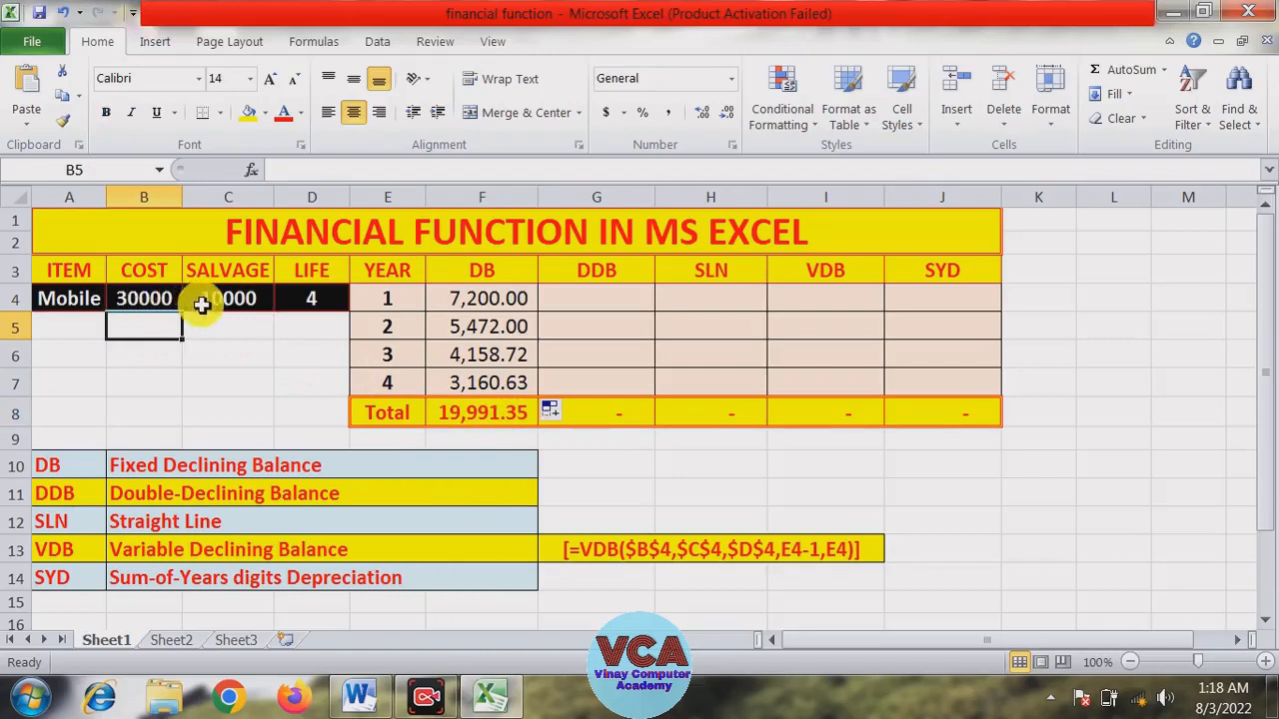
{"action": "left_click", "coordinate": [236, 299]}
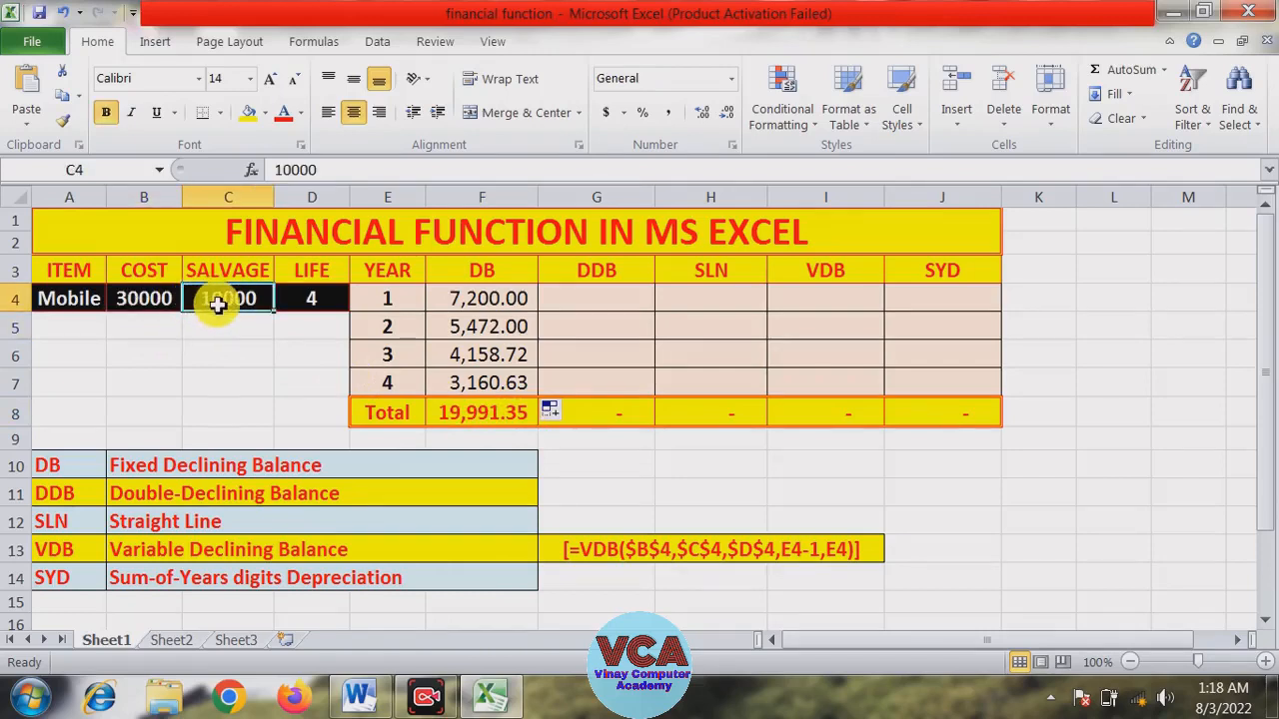
{"action": "left_click", "coordinate": [478, 422]}
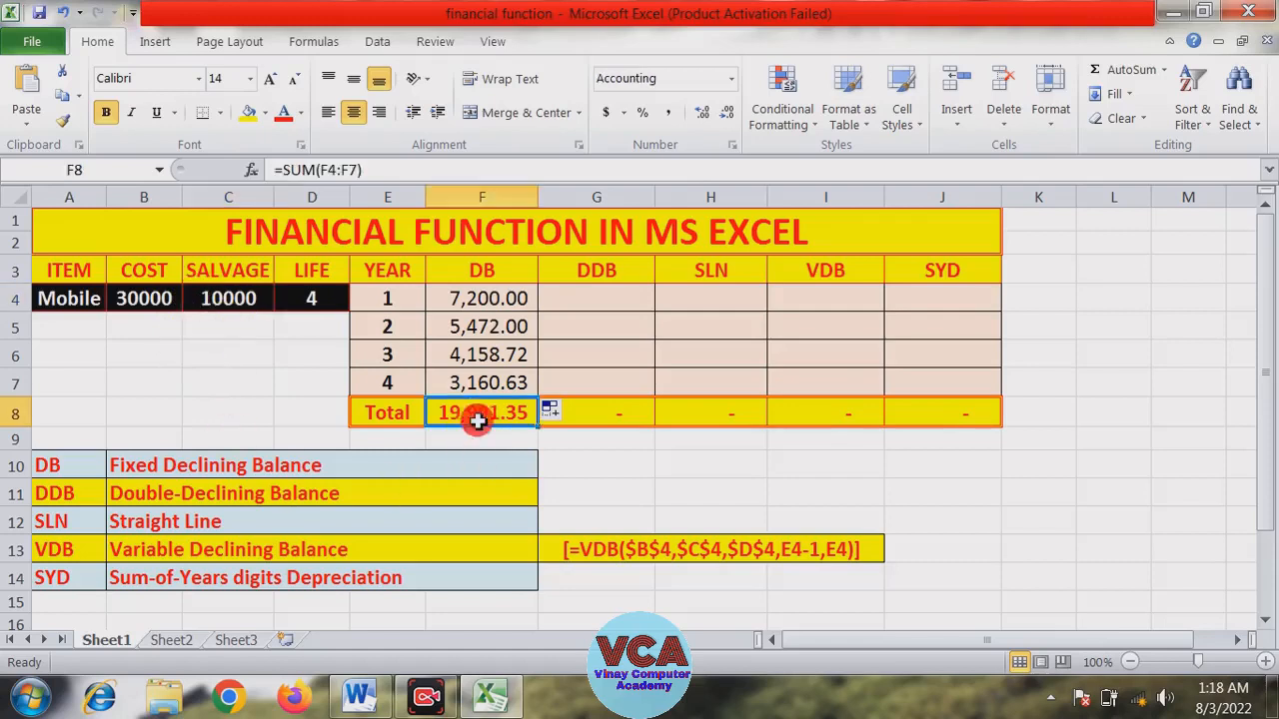
Start a double-declining balance formula in G4 with the cost, salvage, life and year cells as arguments: =DDB(B4,C4,D4,E4
{"action": "left_click", "coordinate": [598, 296]}
{"action": "type", "text": "="}
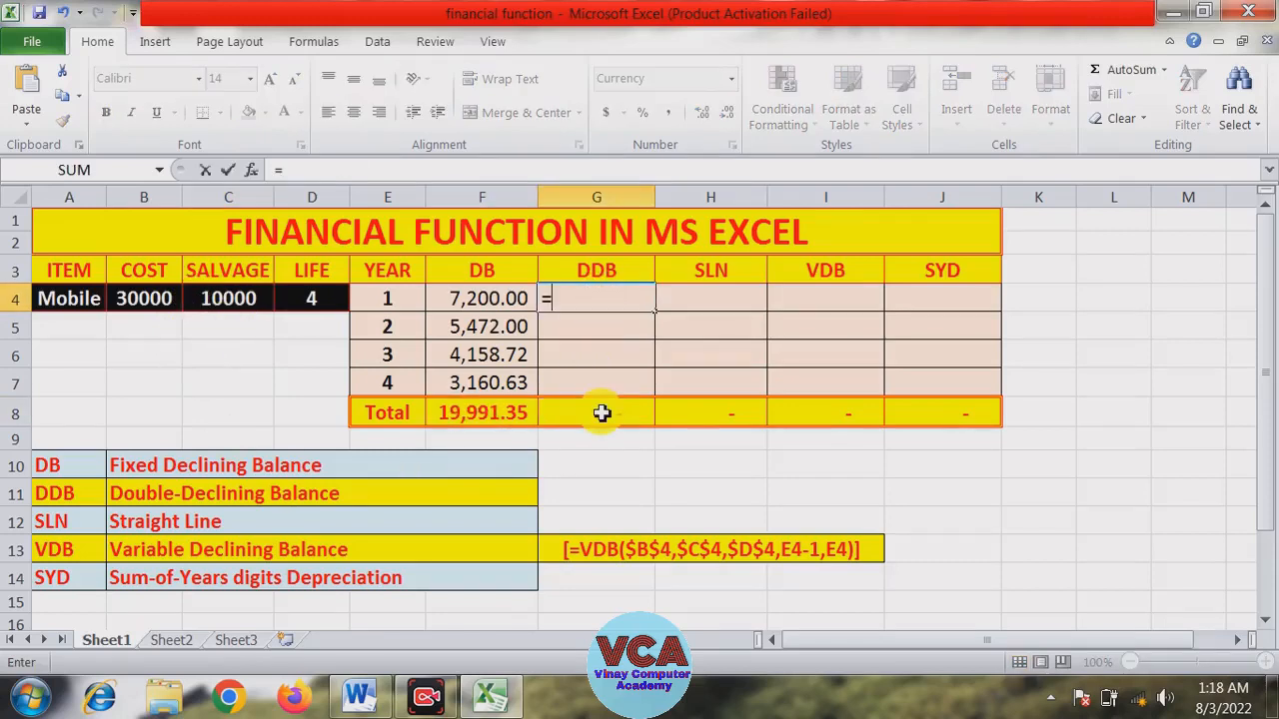
{"action": "type", "text": "DDB("}
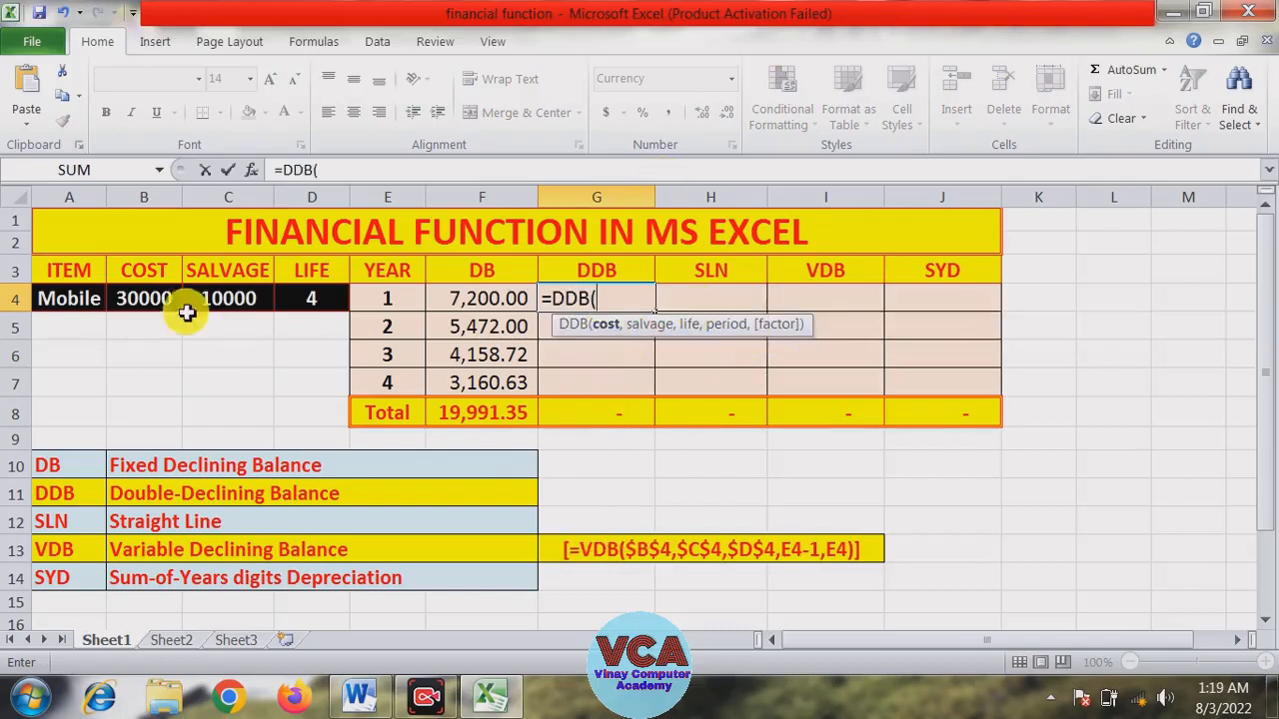
{"action": "left_click", "coordinate": [144, 299]}
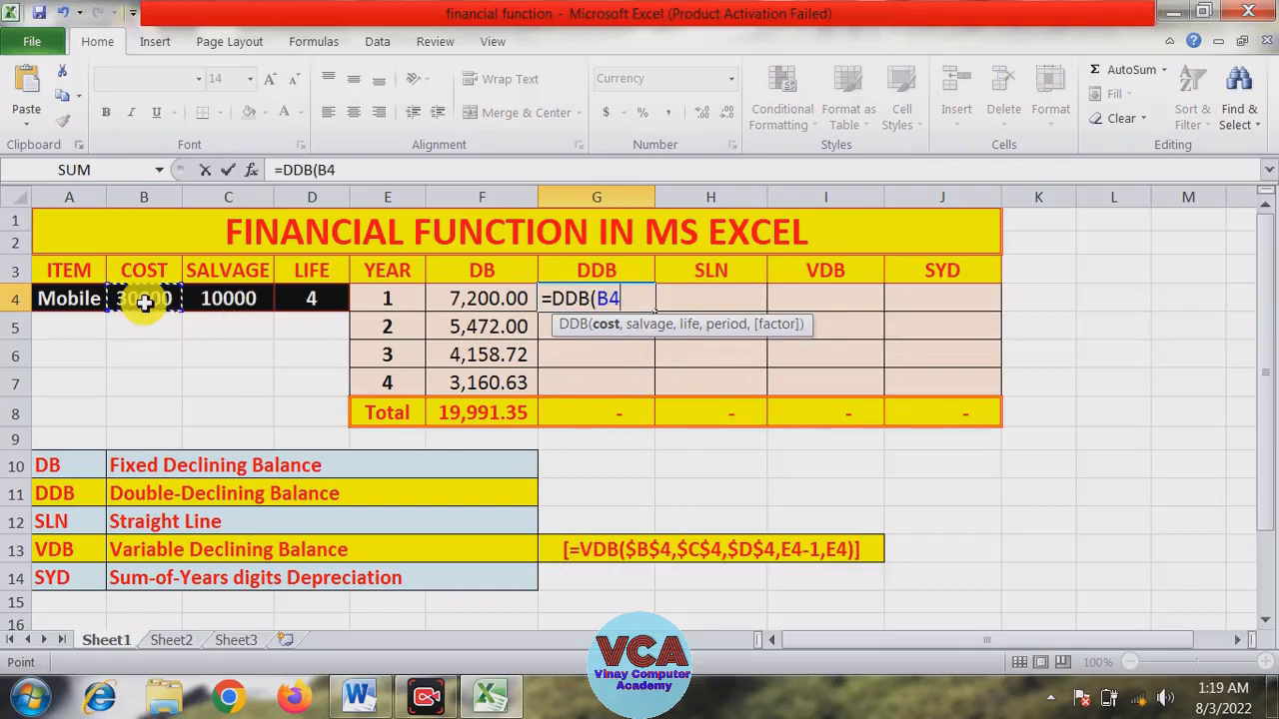
{"action": "type", "text": ","}
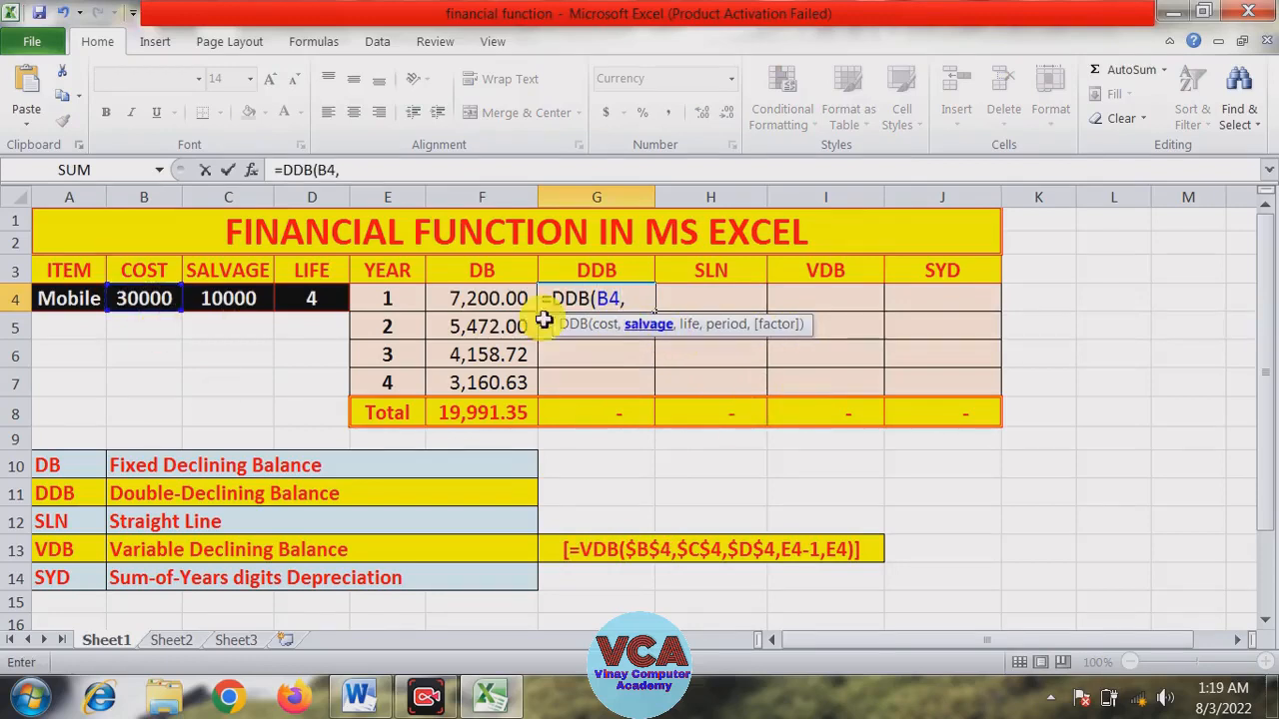
{"action": "left_click", "coordinate": [249, 295]}
{"action": "type", "text": ","}
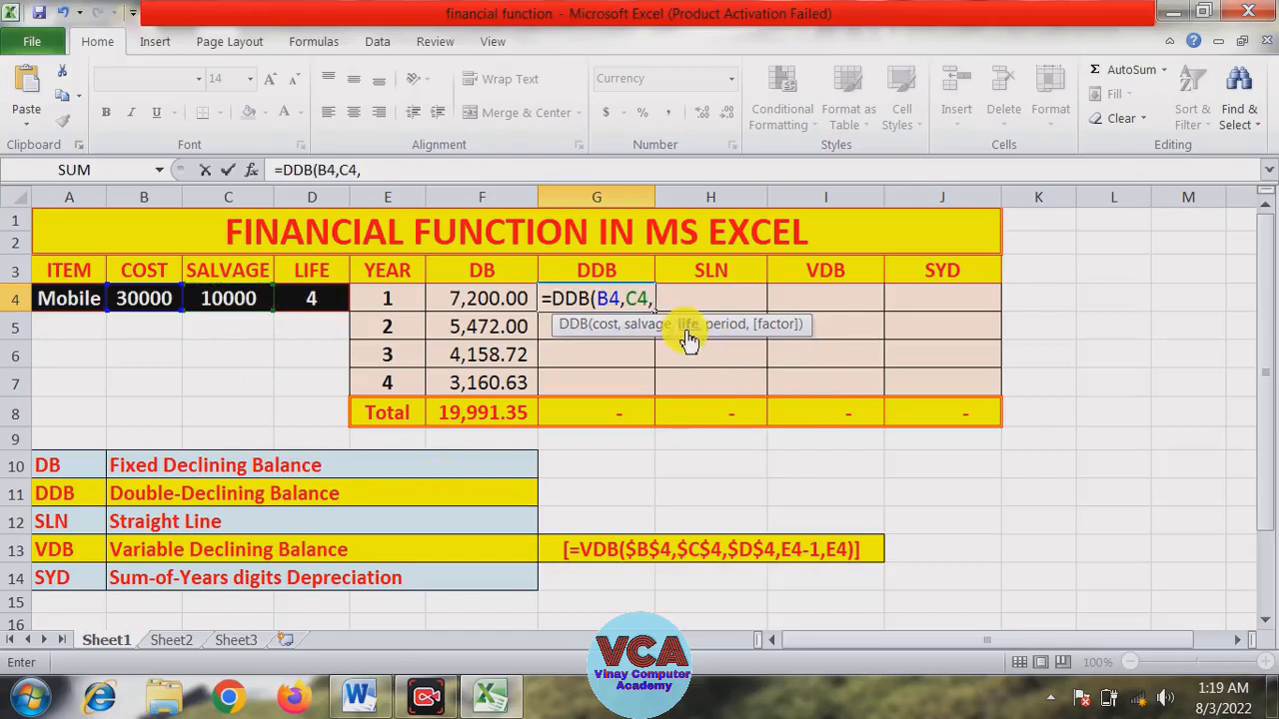
{"action": "left_click", "coordinate": [323, 299]}
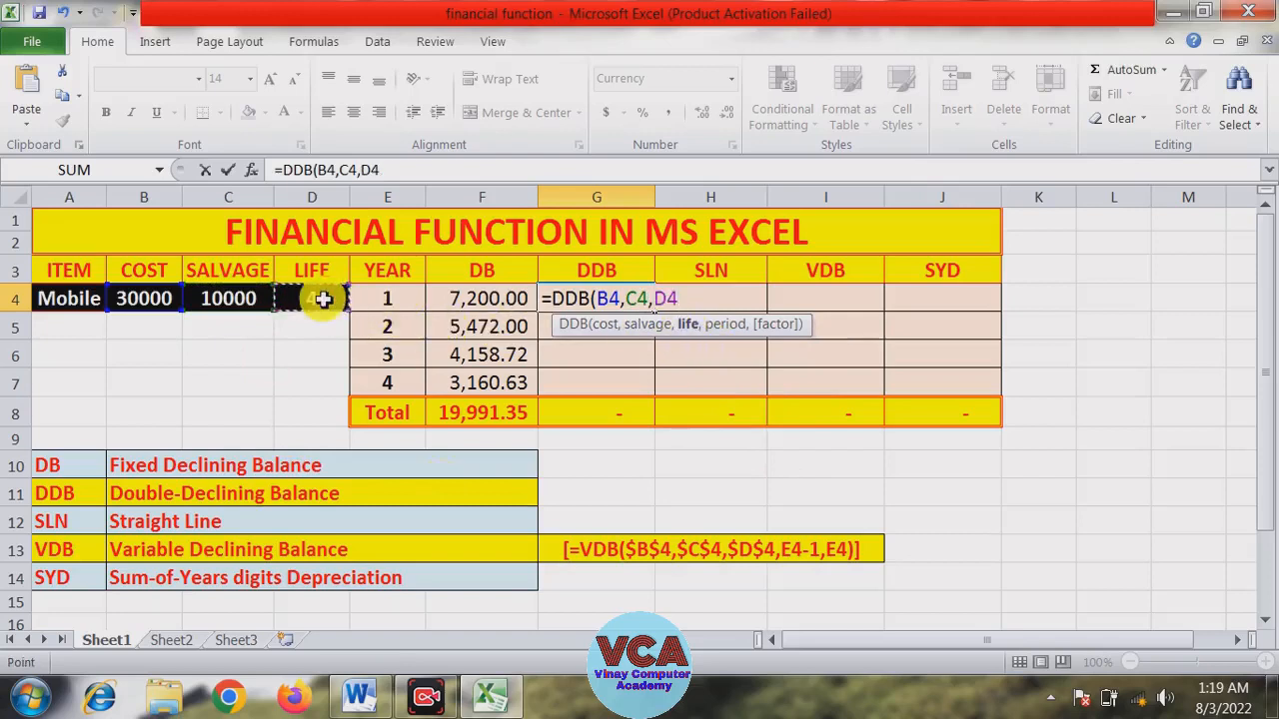
{"action": "type", "text": ","}
{"action": "left_click", "coordinate": [386, 297]}
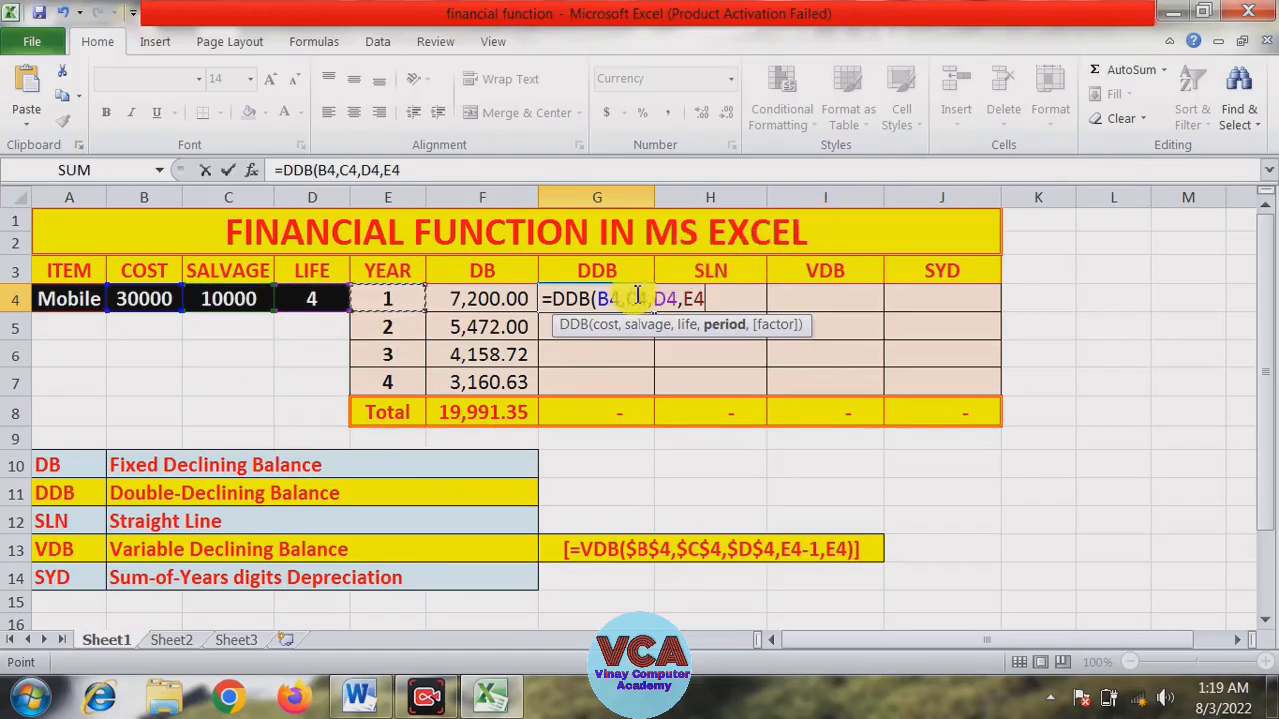
Make the cost, salvage and life references in the G4 formula absolute and enter it as =DDB($B$4,$C$4,$D$4,E4)
{"action": "double_click", "coordinate": [605, 296]}
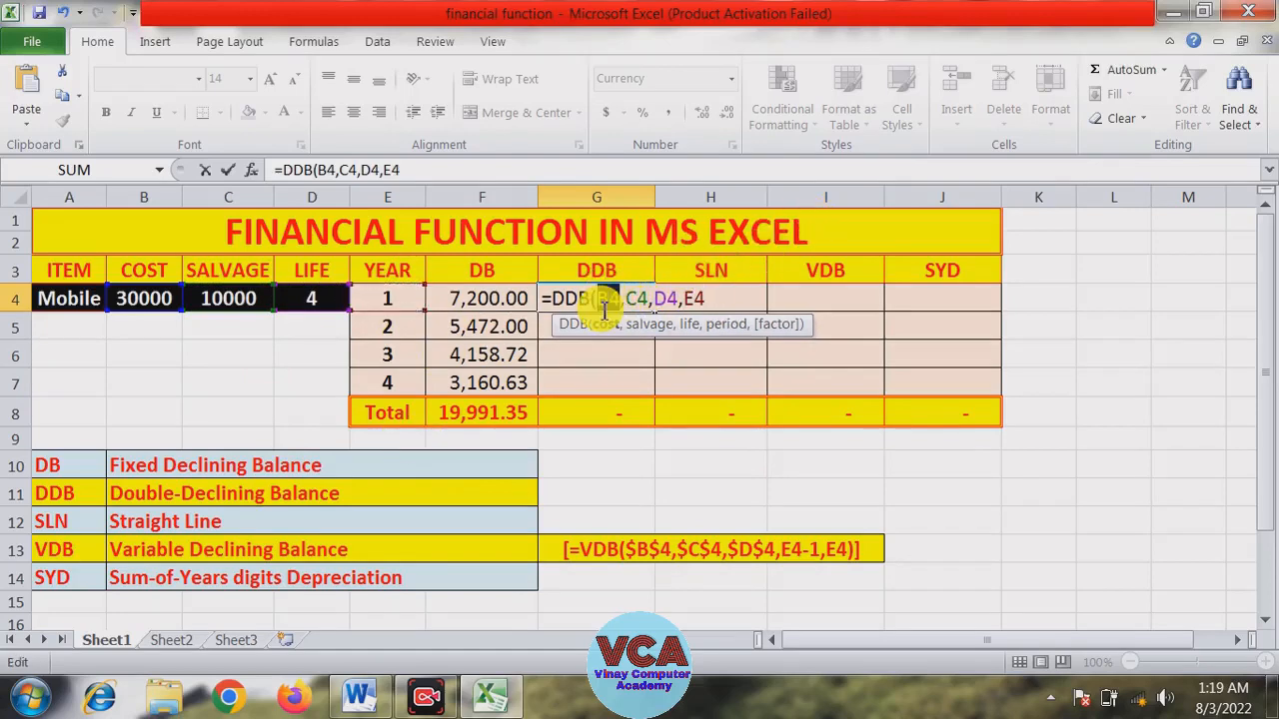
{"action": "key", "text": "F4"}
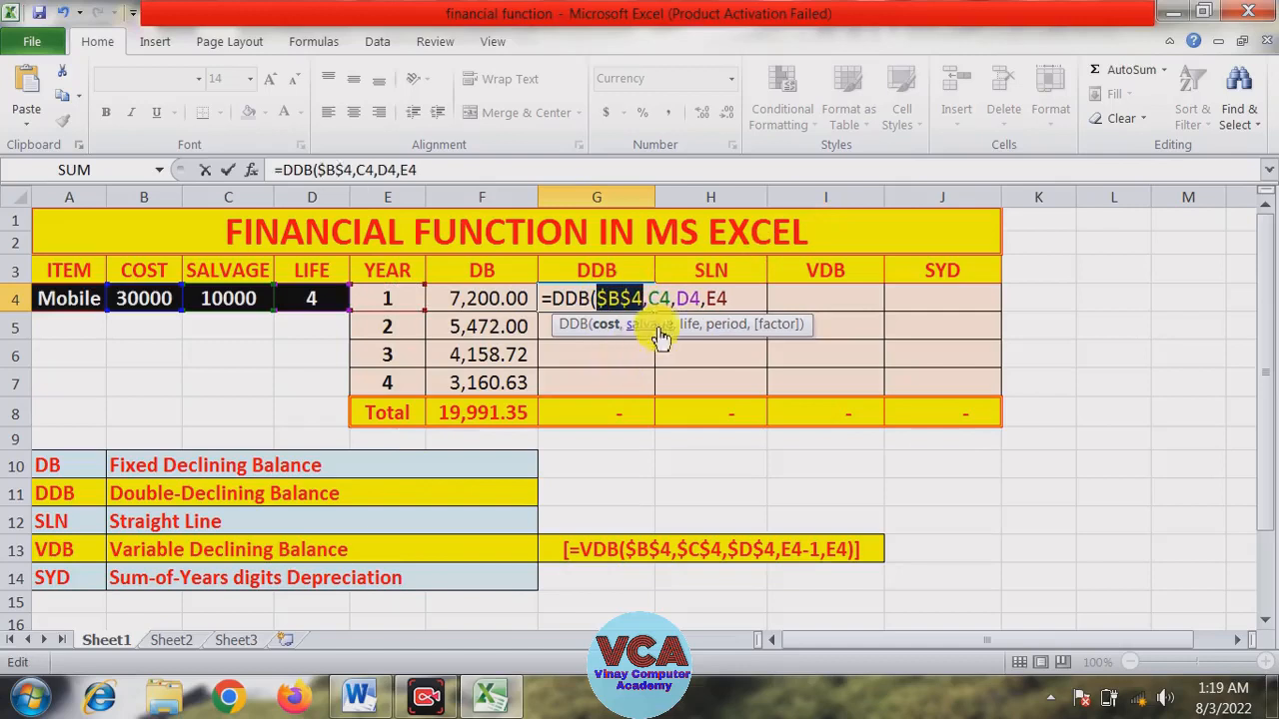
{"action": "double_click", "coordinate": [662, 298]}
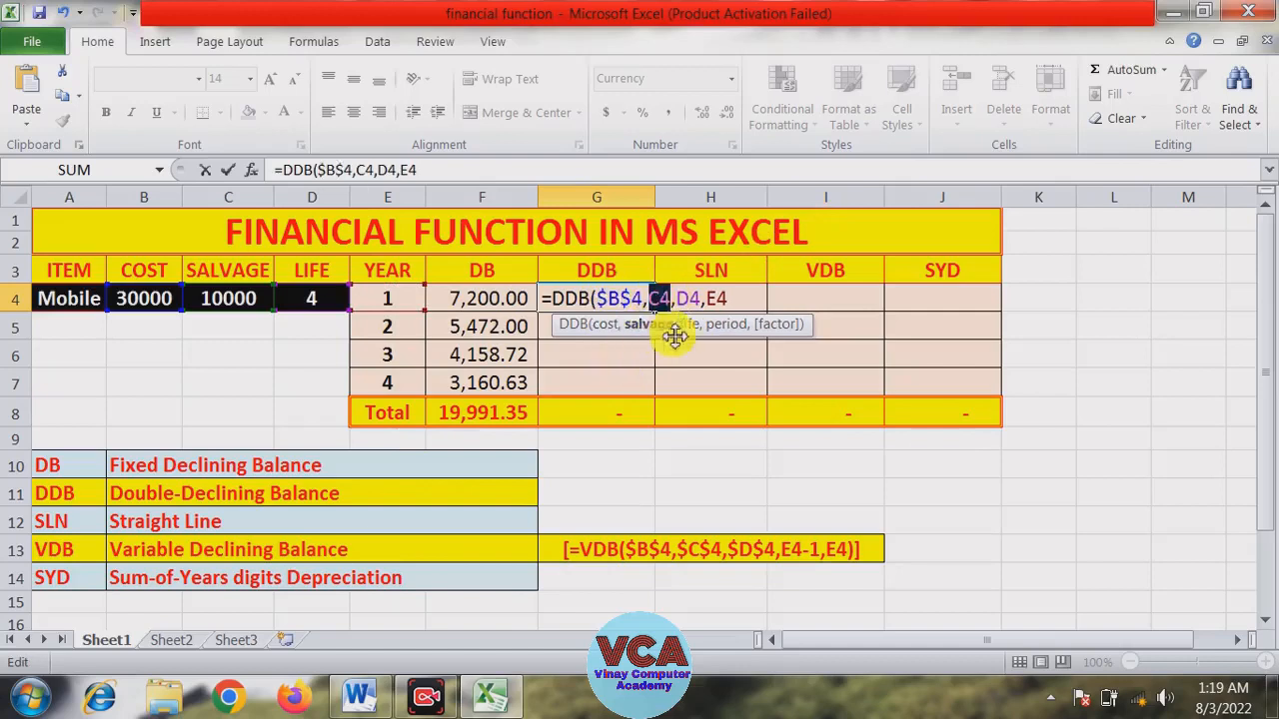
{"action": "key", "text": "F4"}
{"action": "double_click", "coordinate": [713, 298]}
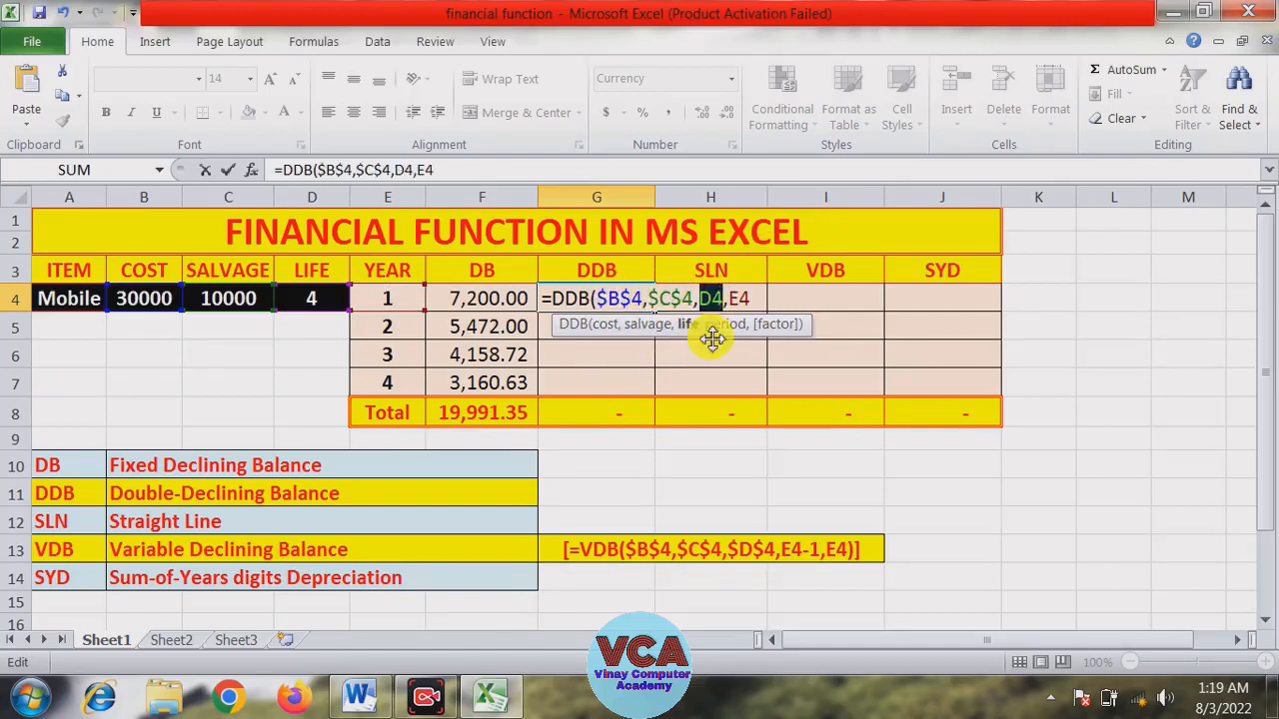
{"action": "key", "text": "F4"}
{"action": "left_click", "coordinate": [785, 299]}
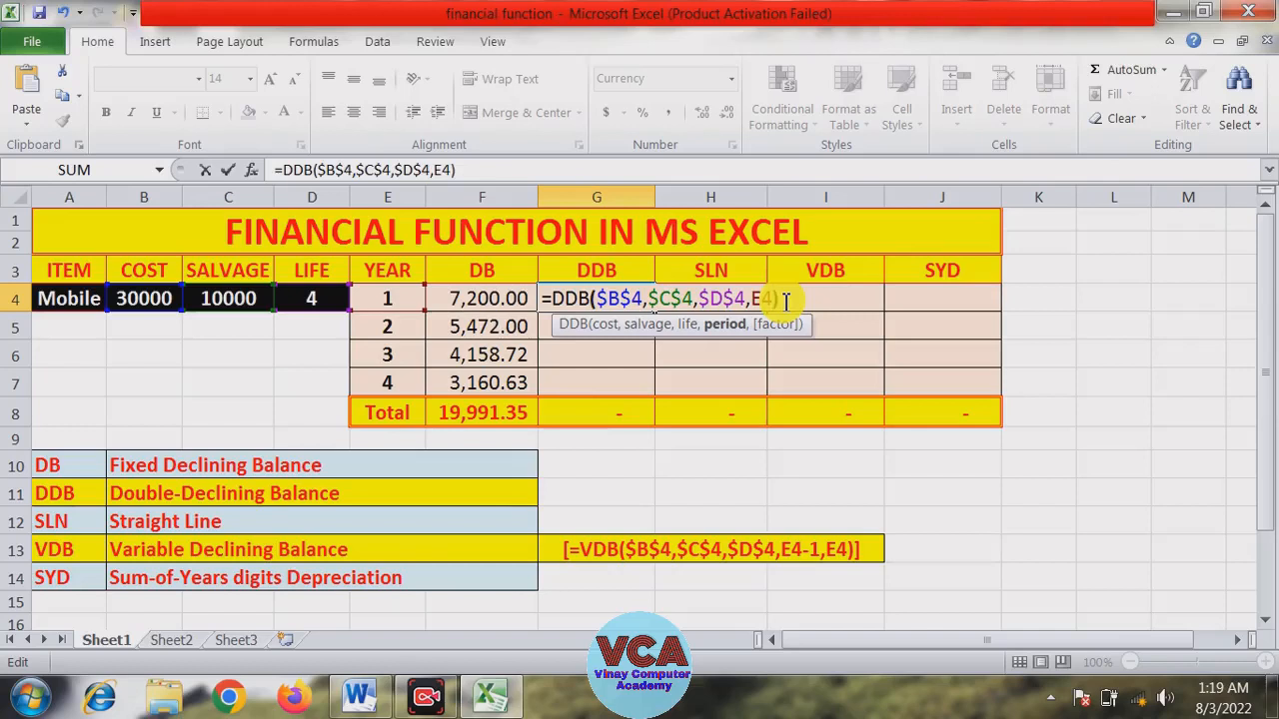
{"action": "key", "text": "Return"}
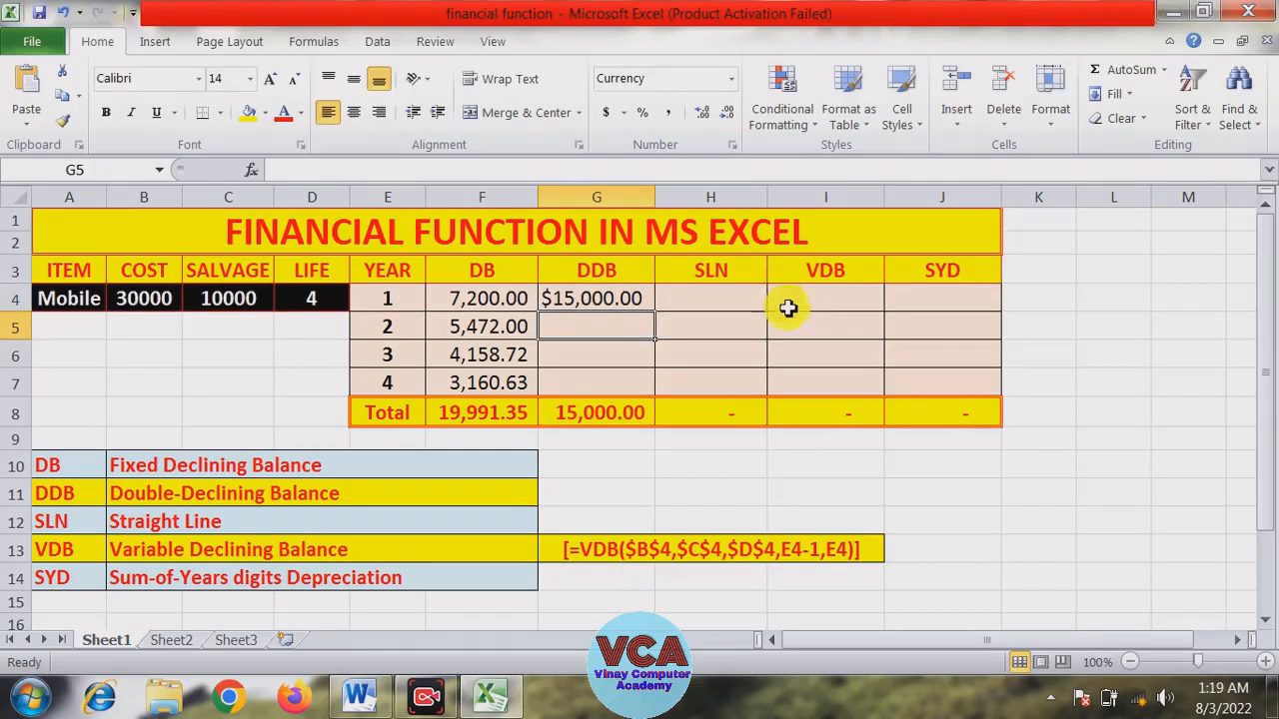
Apply the comma number style to G4 and fill its DDB formula down to G7
{"action": "left_click", "coordinate": [604, 298]}
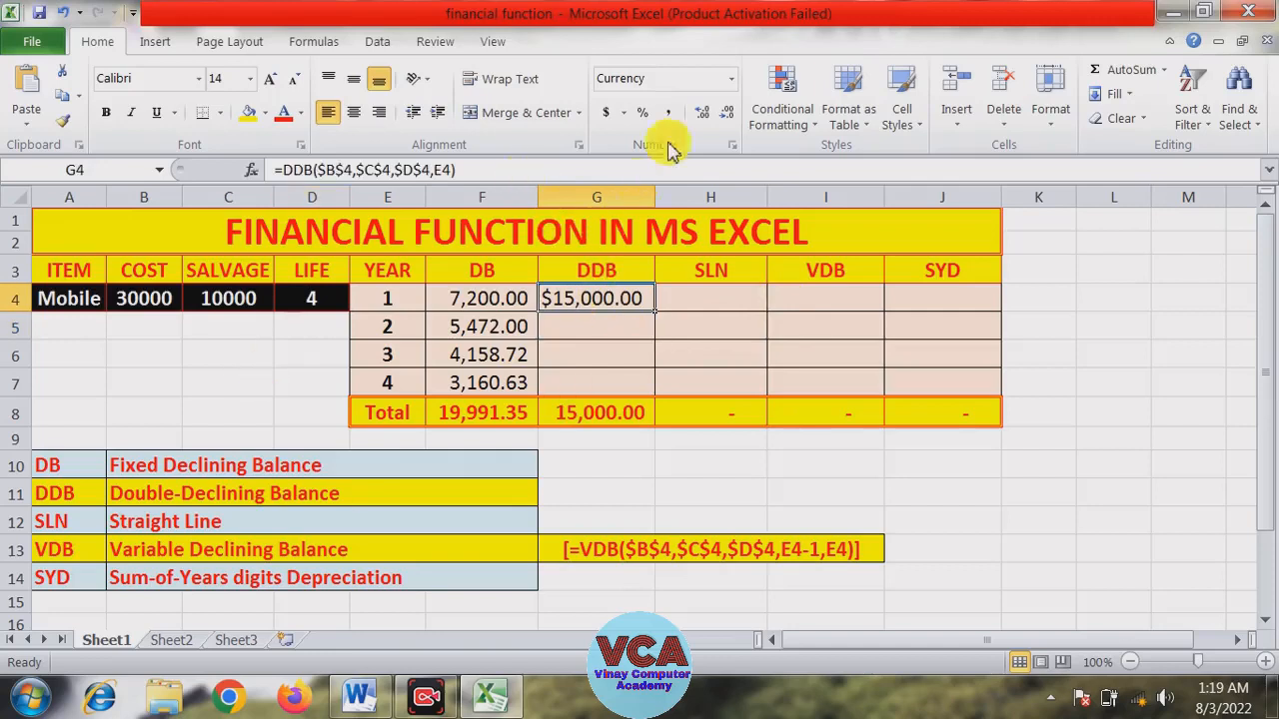
{"action": "left_click", "coordinate": [669, 112]}
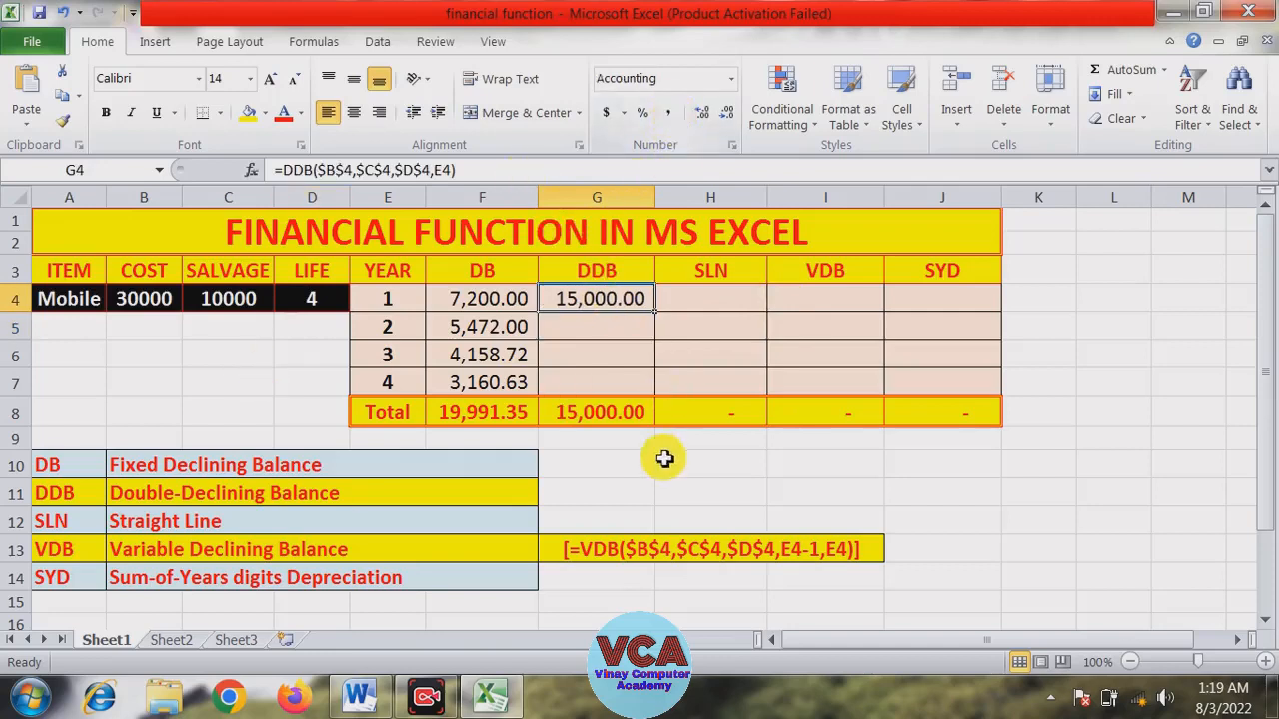
{"action": "left_click_drag", "start_coordinate": [654, 312], "coordinate": [647, 386]}
Check the DDB formulas in the yearly cells of column G and compare them with the total in G8
{"action": "left_click", "coordinate": [620, 362]}
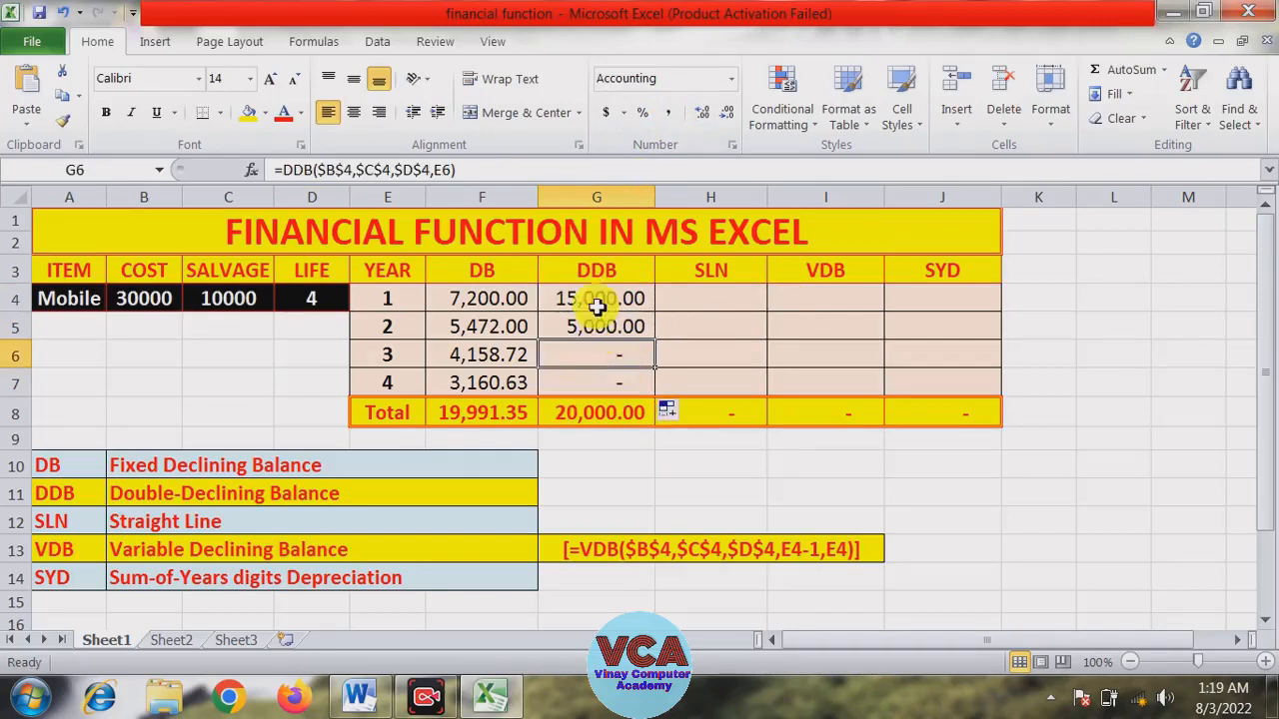
{"action": "left_click", "coordinate": [591, 298]}
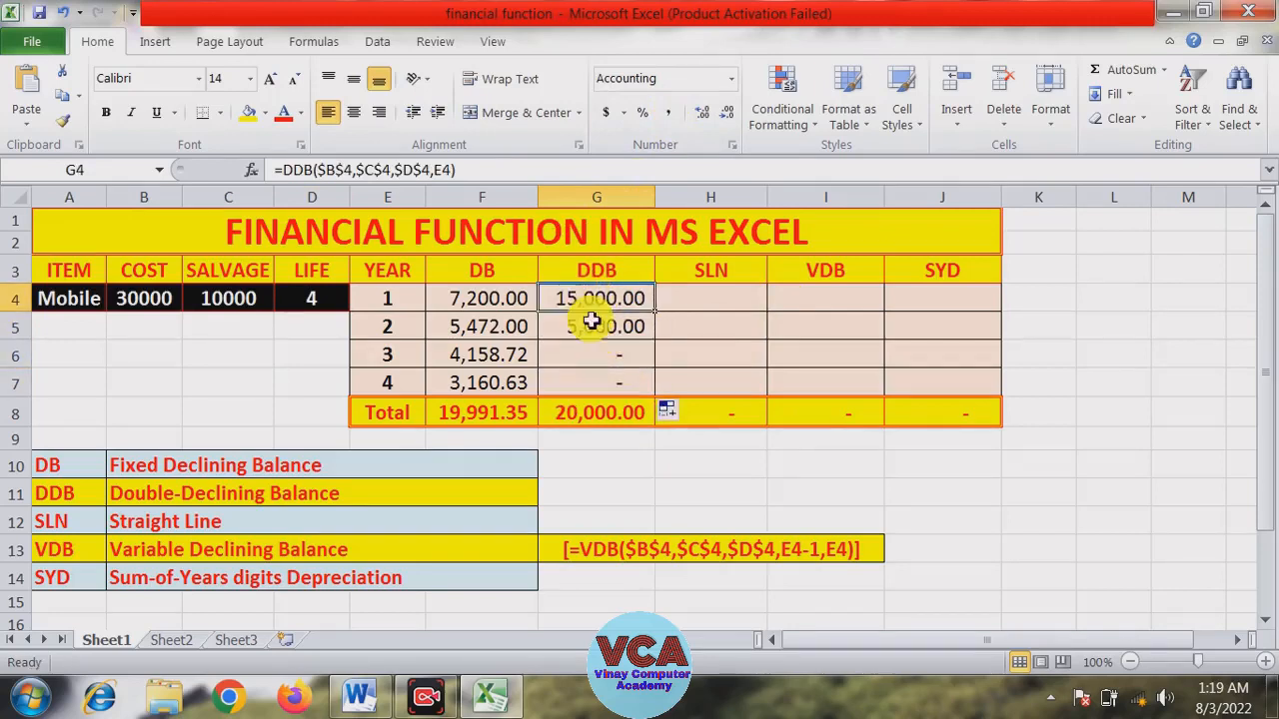
{"action": "left_click", "coordinate": [592, 327]}
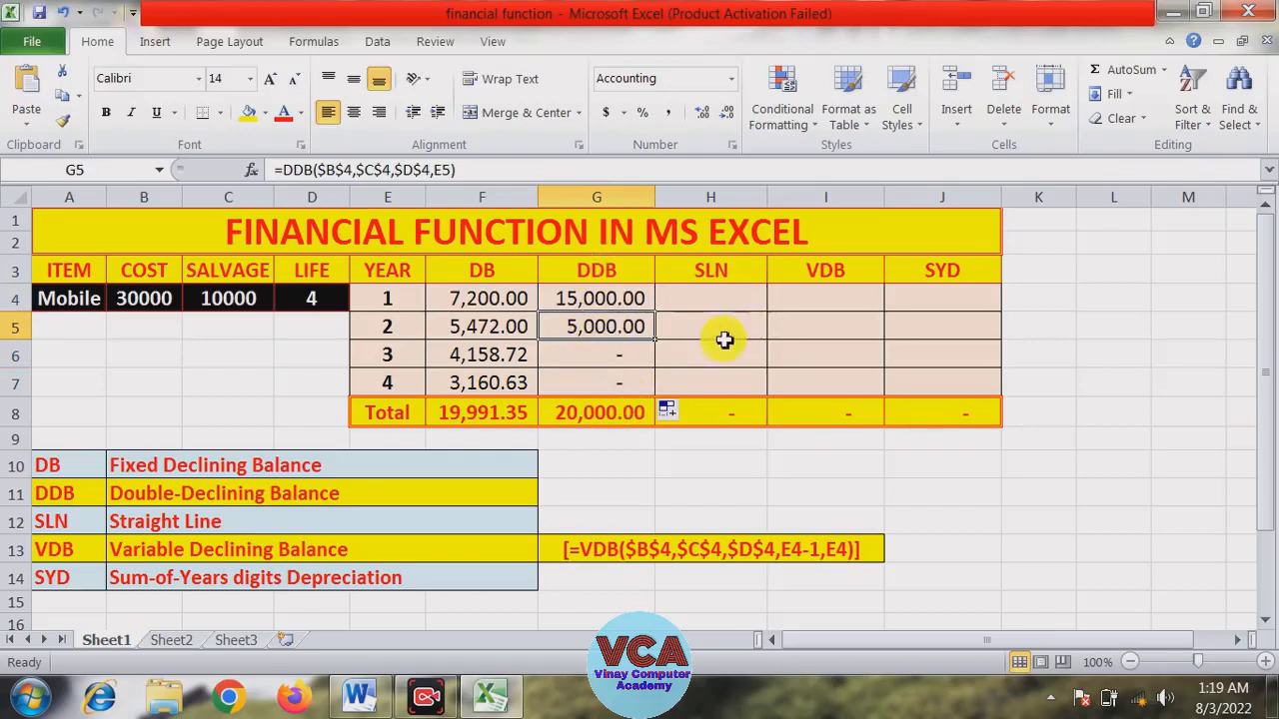
{"action": "left_click", "coordinate": [588, 410]}
{"action": "left_click", "coordinate": [596, 299]}
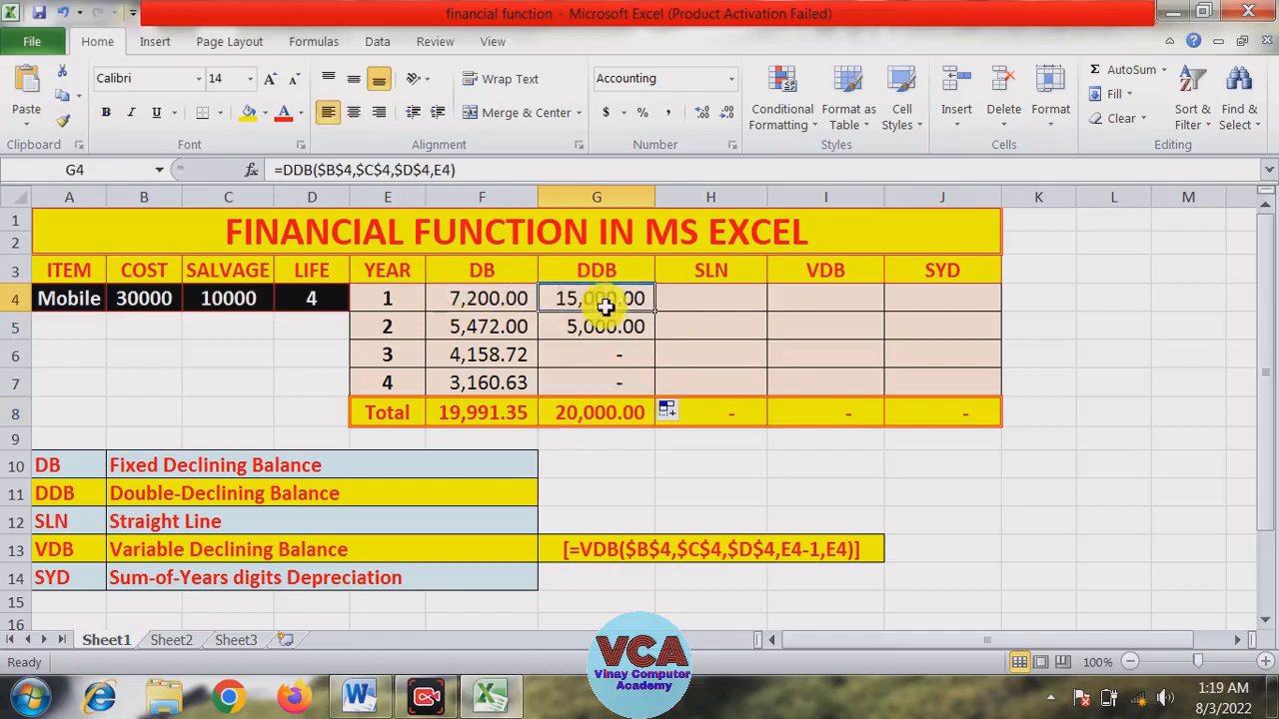
{"action": "left_click", "coordinate": [583, 332]}
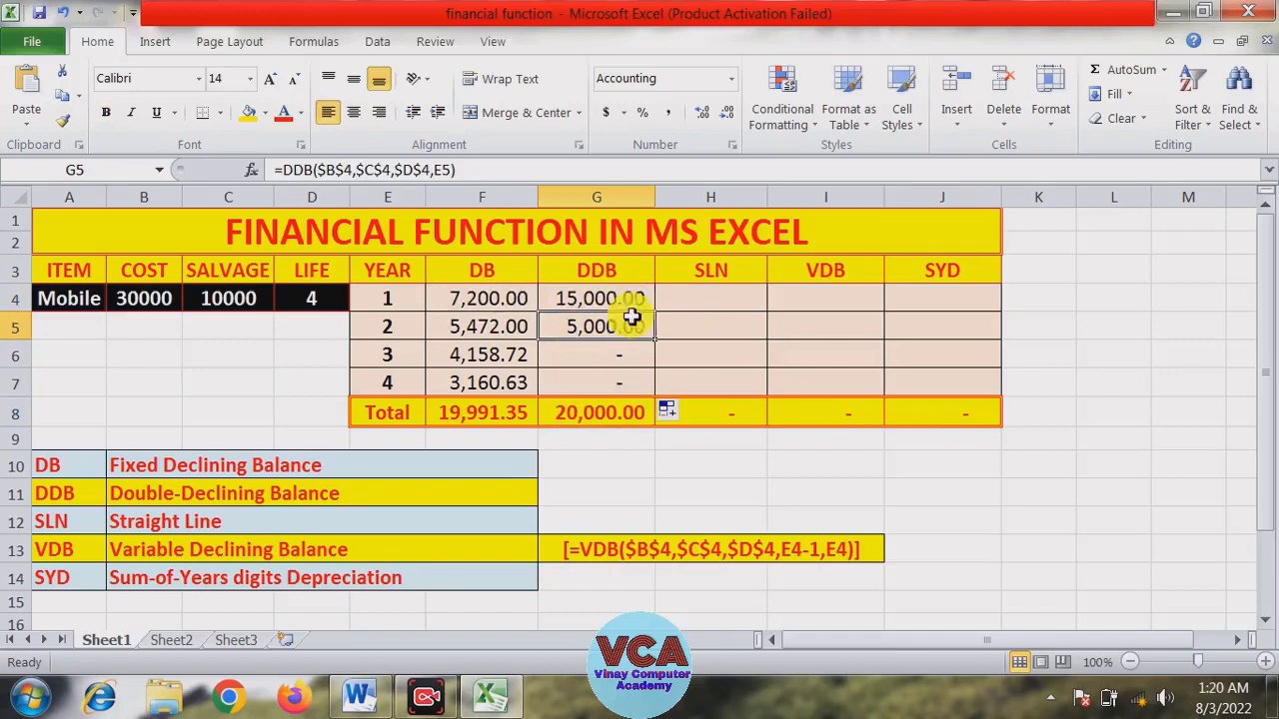
{"action": "left_click", "coordinate": [591, 412]}
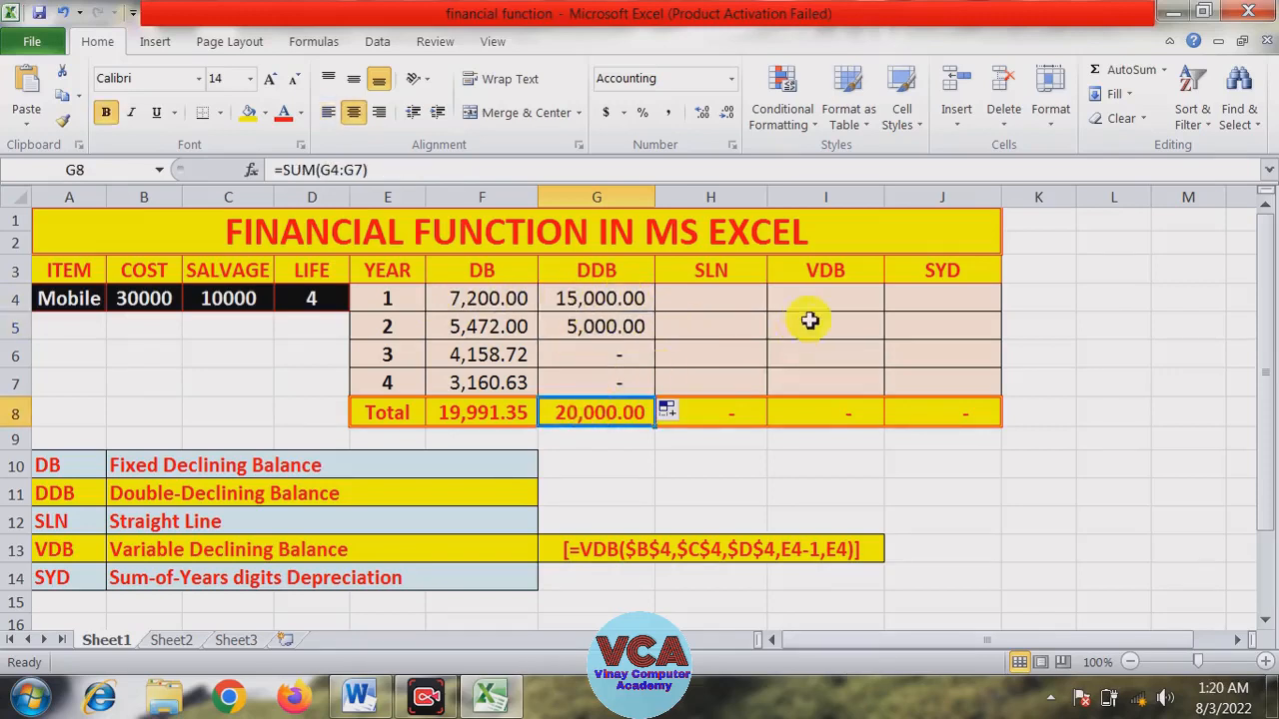
Start a straight-line depreciation formula in H4 with the cost, salvage and life cells as arguments: =SLN(B4,C4,D4
{"action": "left_click", "coordinate": [778, 298]}
{"action": "left_click", "coordinate": [715, 300]}
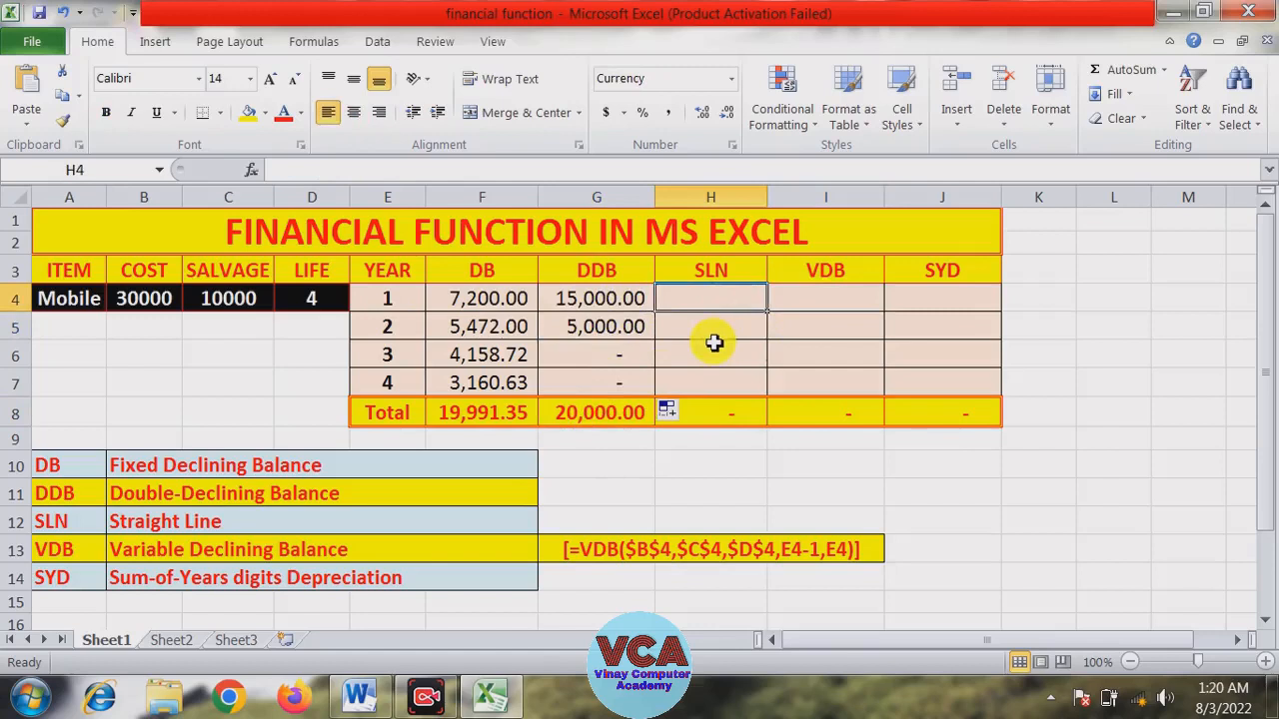
{"action": "type", "text": "="}
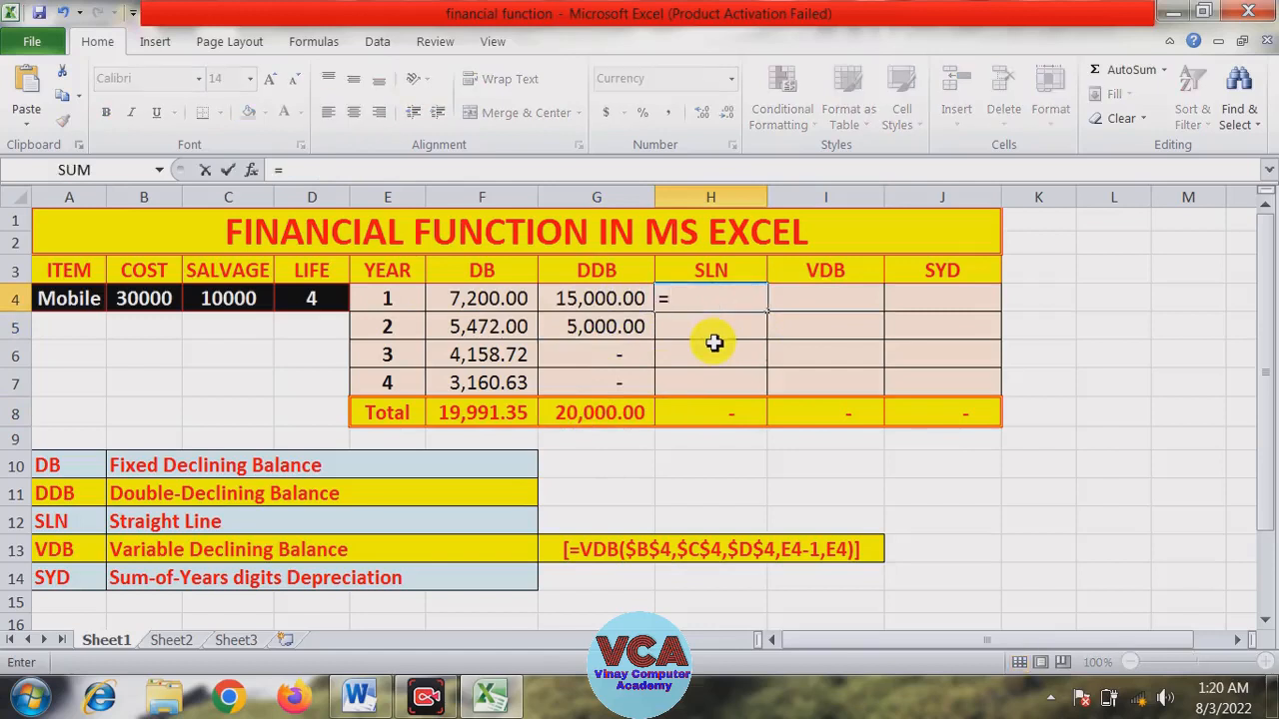
{"action": "type", "text": "SLN"}
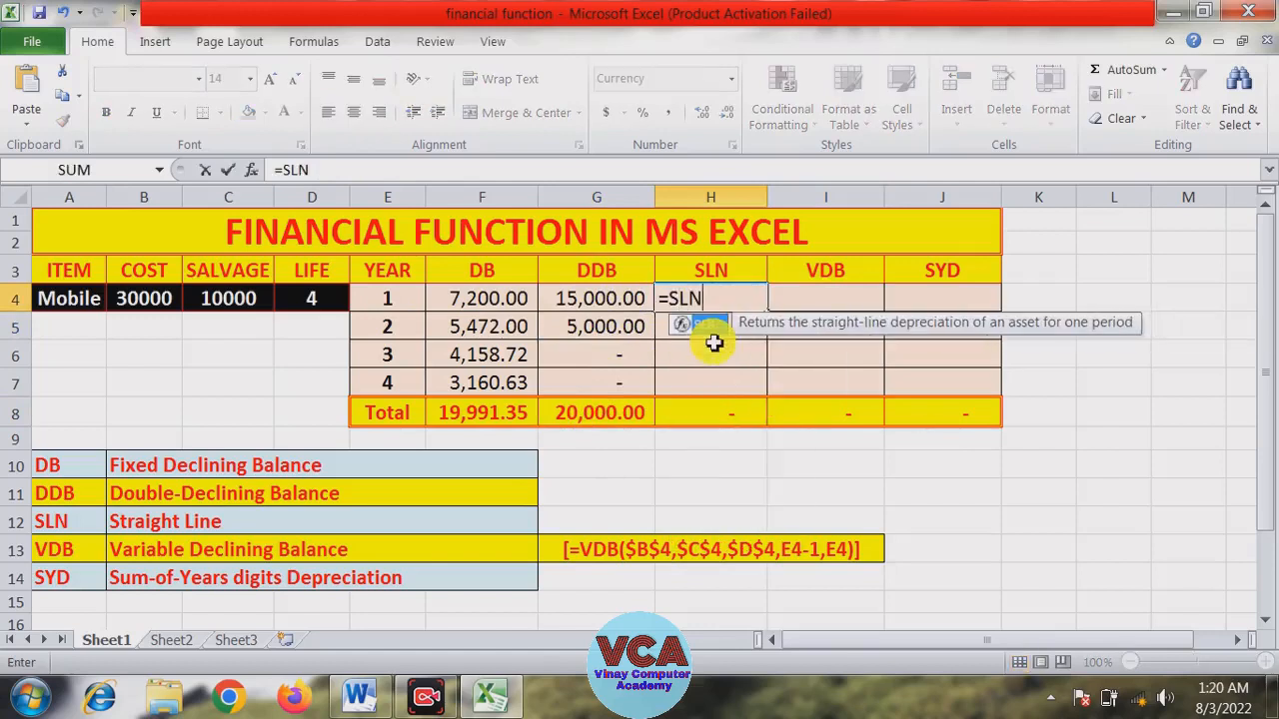
{"action": "type", "text": "("}
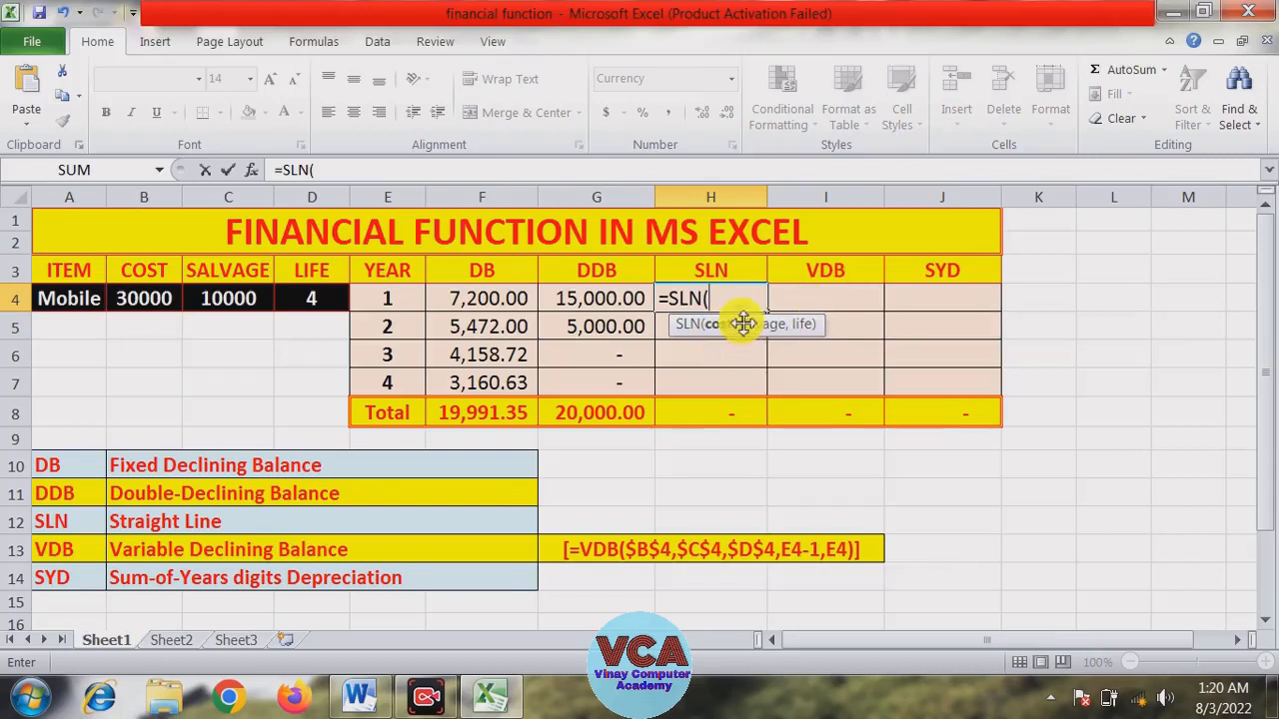
{"action": "left_click", "coordinate": [161, 298]}
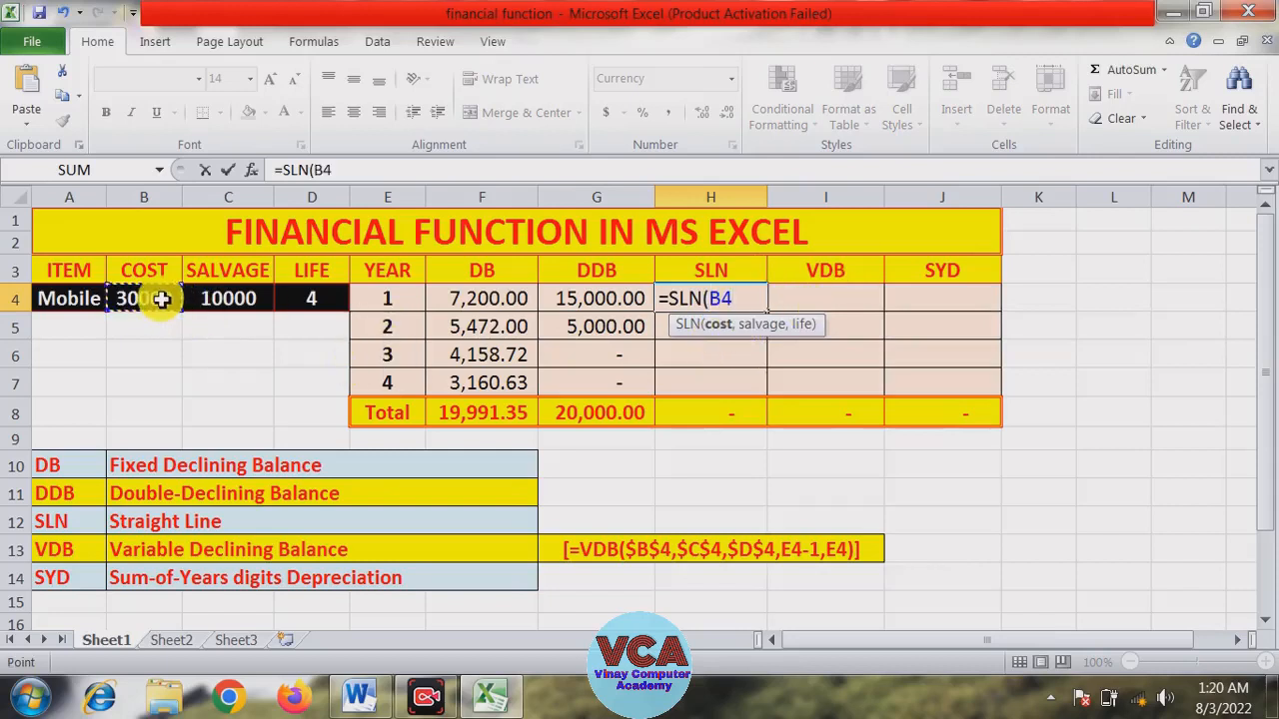
{"action": "type", "text": ","}
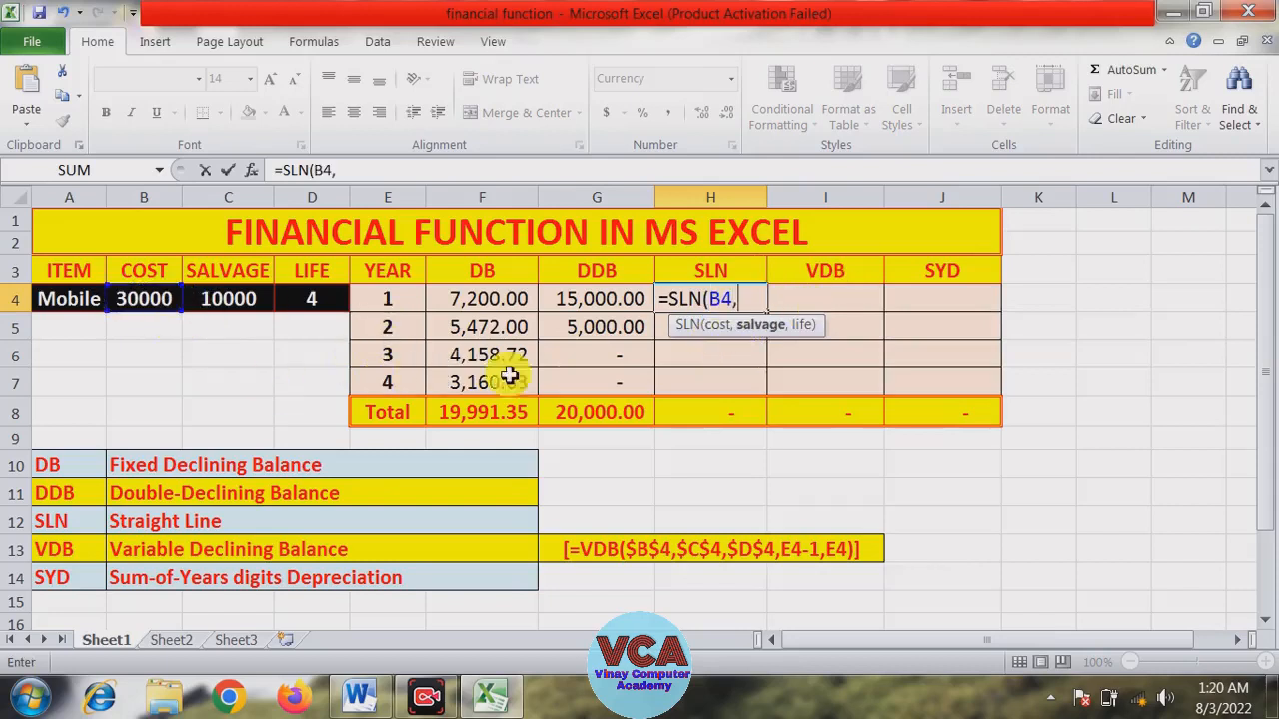
{"action": "left_click", "coordinate": [235, 299]}
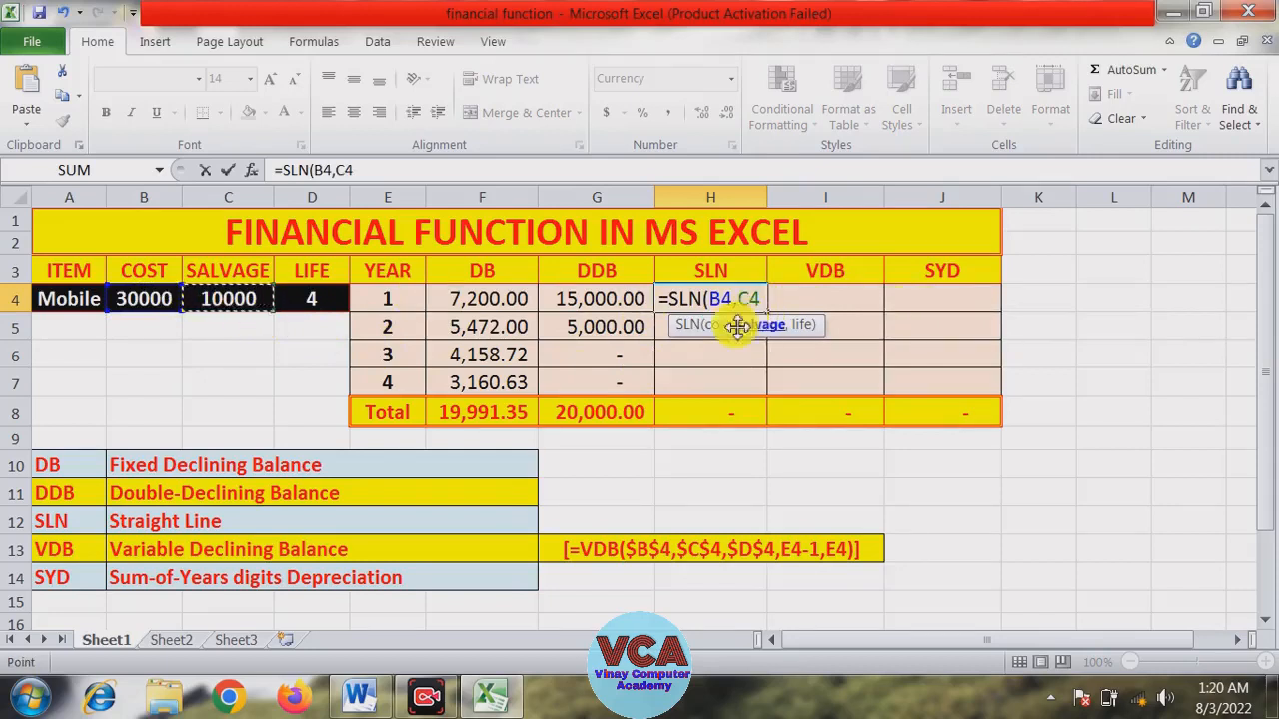
{"action": "type", "text": ","}
{"action": "left_click", "coordinate": [317, 298]}
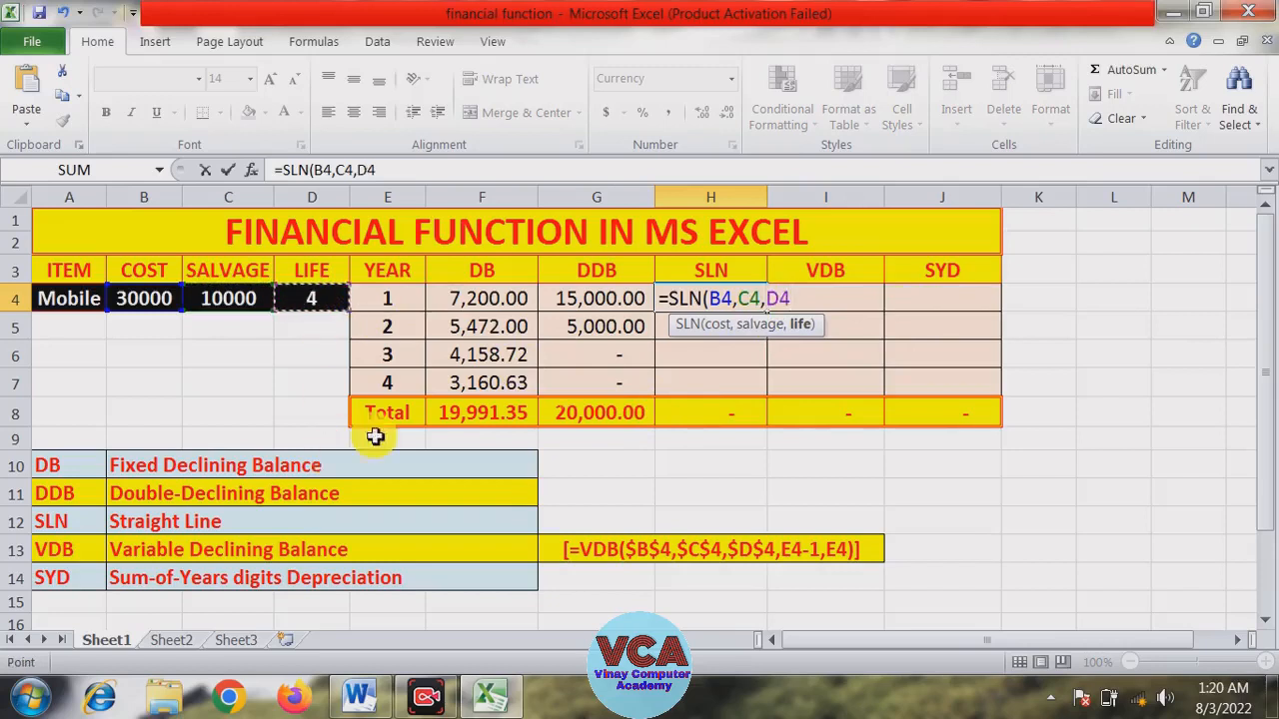
Make all three references in the H4 formula absolute and enter it as =SLN($B$4,$C$4,$D$4)
{"action": "double_click", "coordinate": [717, 299]}
{"action": "key", "text": "F4"}
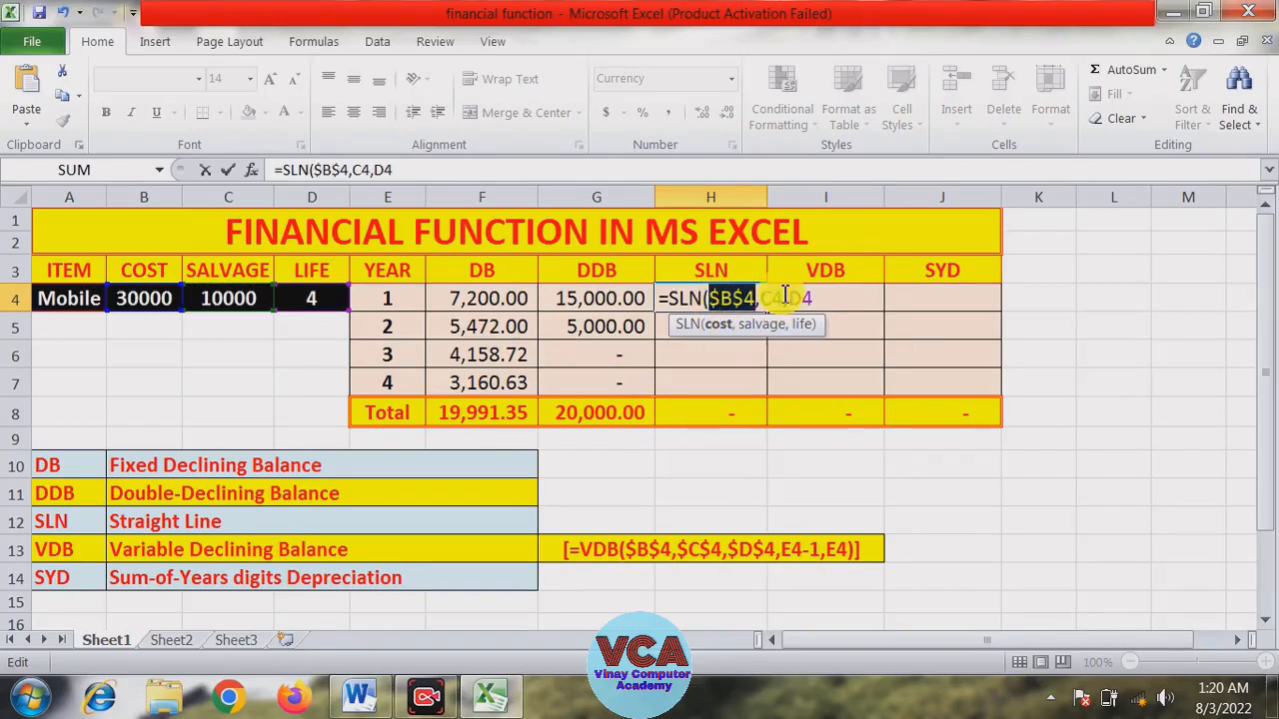
{"action": "double_click", "coordinate": [767, 298]}
{"action": "key", "text": "F4"}
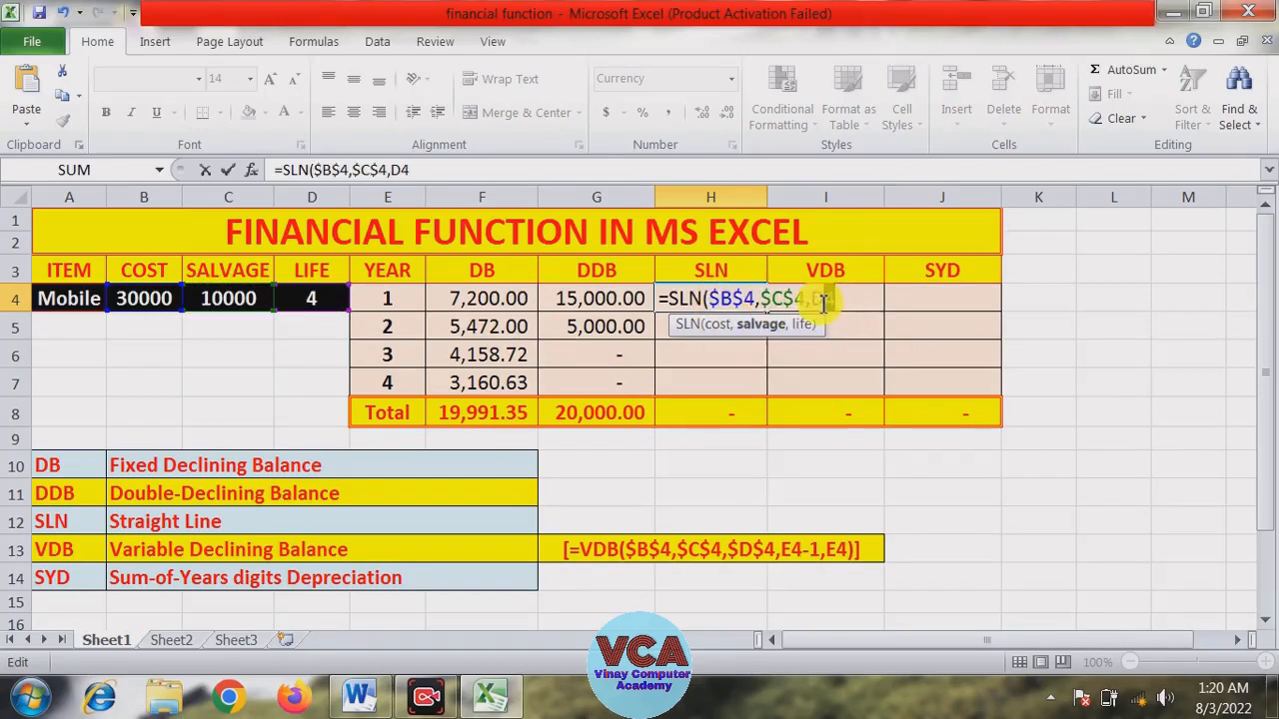
{"action": "double_click", "coordinate": [811, 298]}
{"action": "key", "text": "F4"}
{"action": "left_click", "coordinate": [859, 299]}
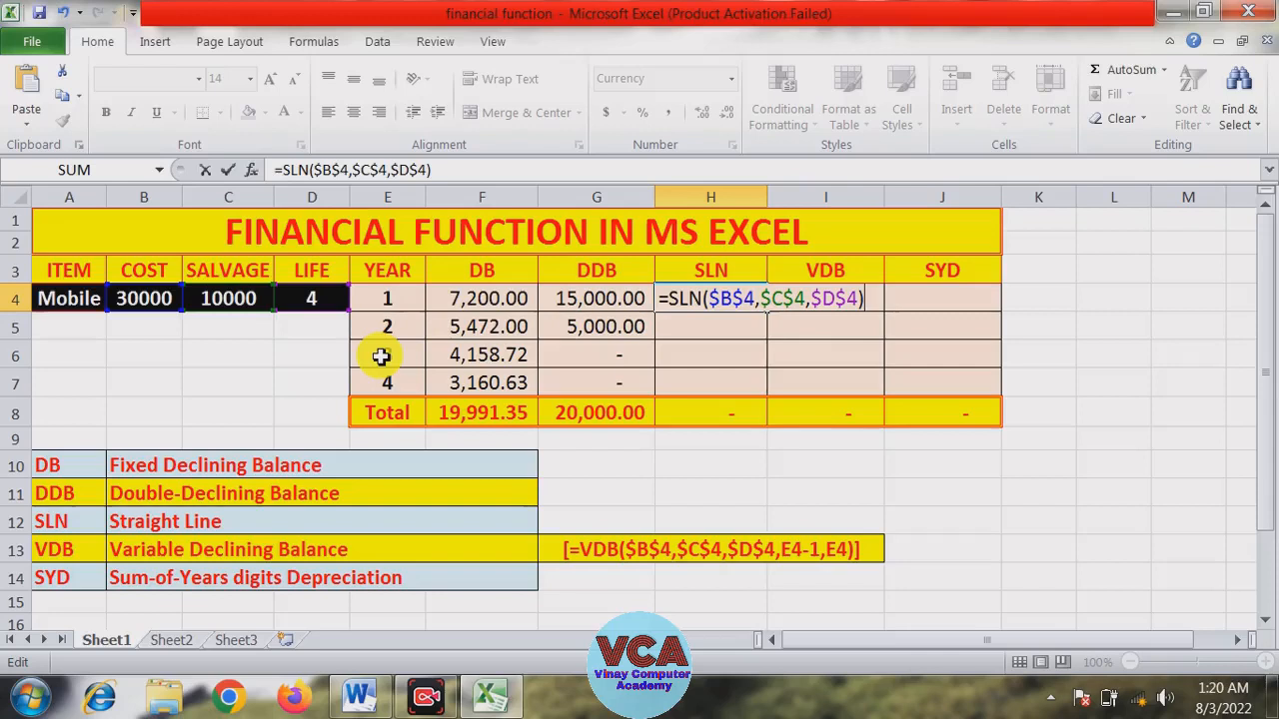
{"action": "key", "text": "Return"}
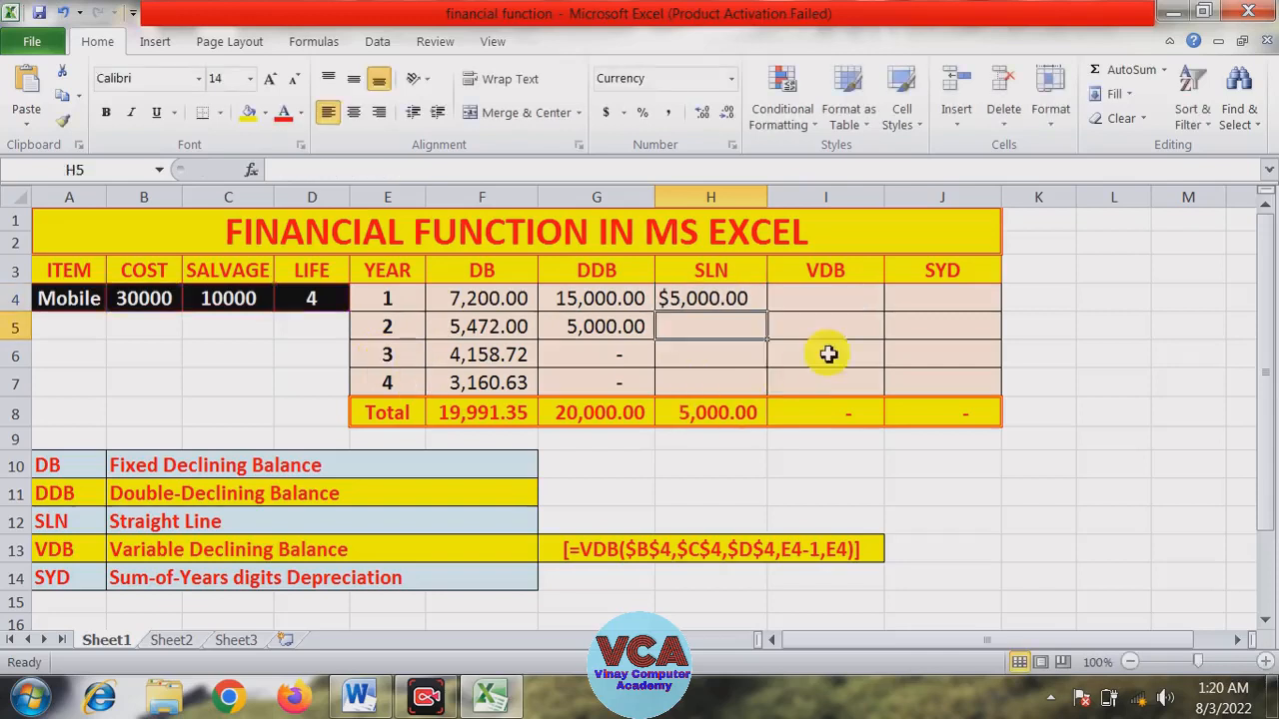
Apply the comma number style to H4, fill its SLN formula down to H7 and check the filled cells
{"action": "left_click", "coordinate": [702, 296]}
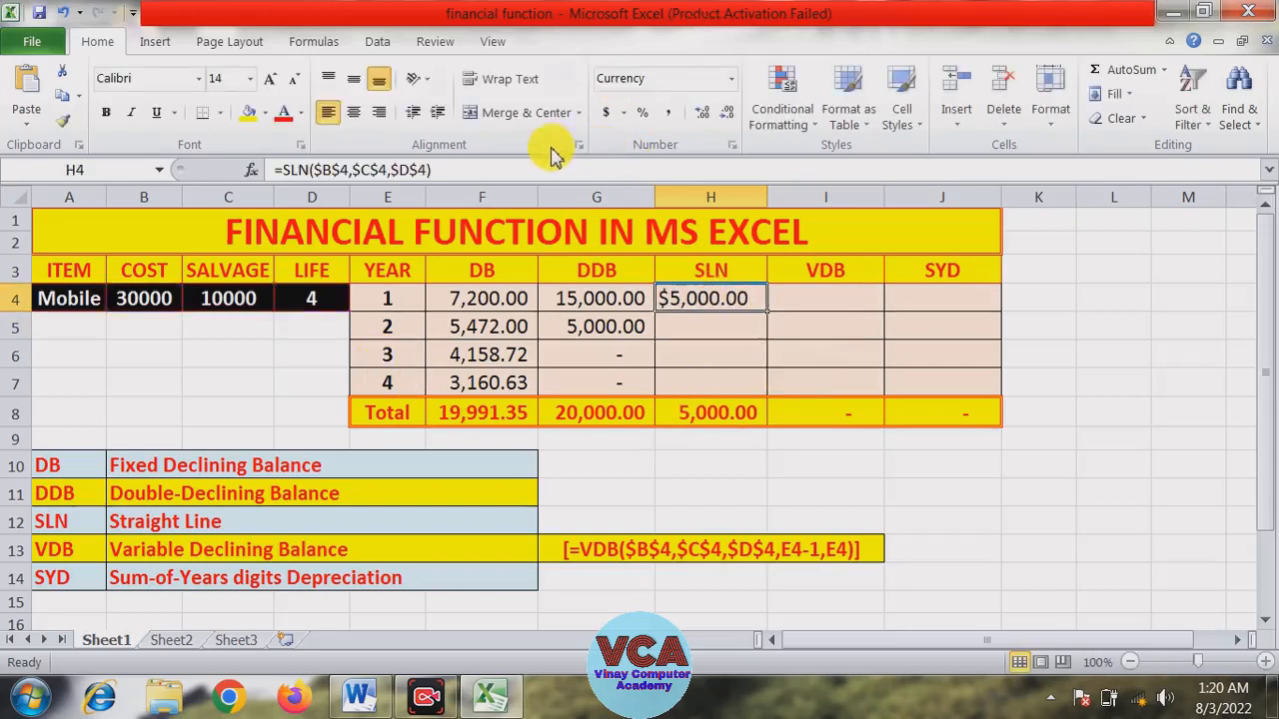
{"action": "left_click", "coordinate": [668, 114]}
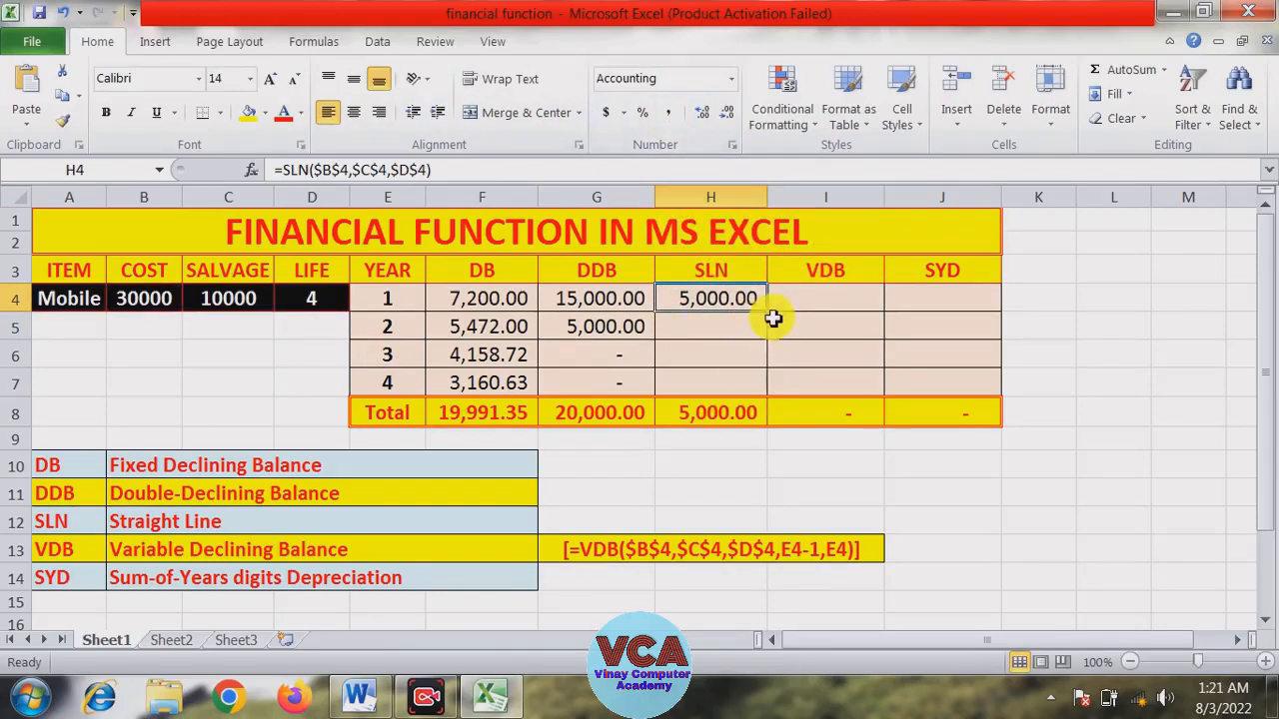
{"action": "left_click_drag", "start_coordinate": [767, 311], "coordinate": [768, 395]}
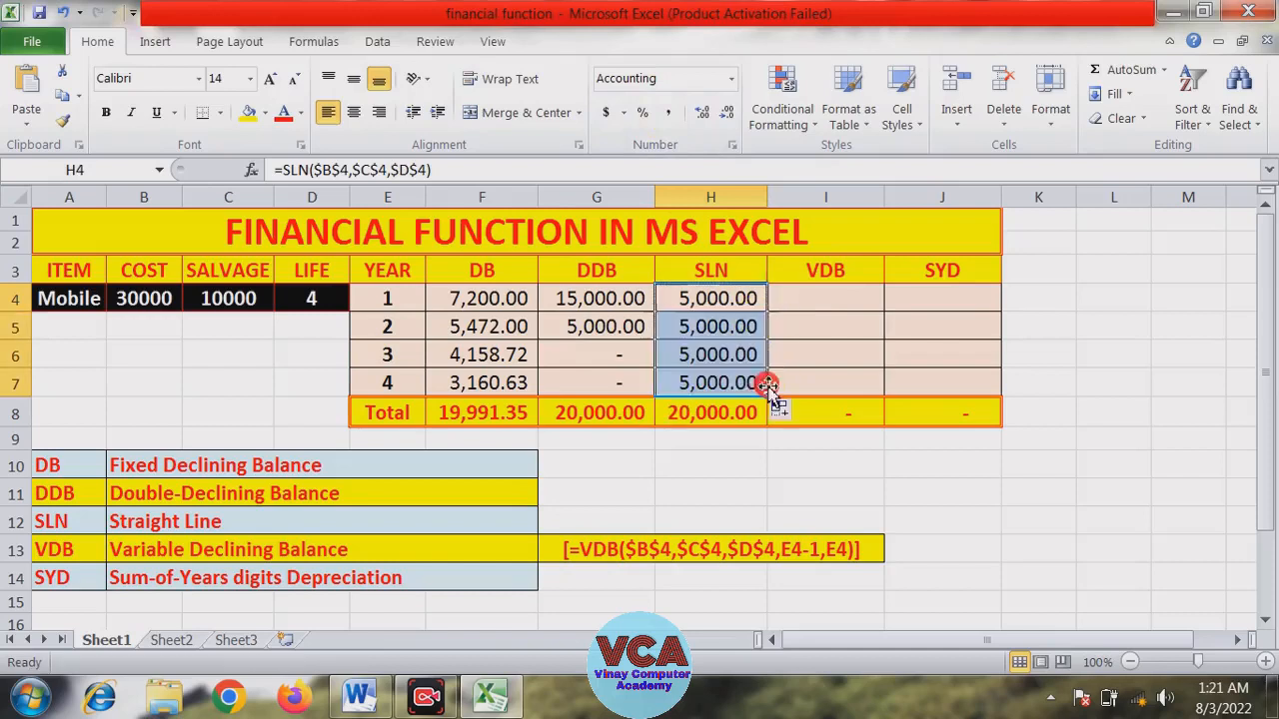
{"action": "left_click", "coordinate": [712, 417]}
{"action": "left_click", "coordinate": [707, 356]}
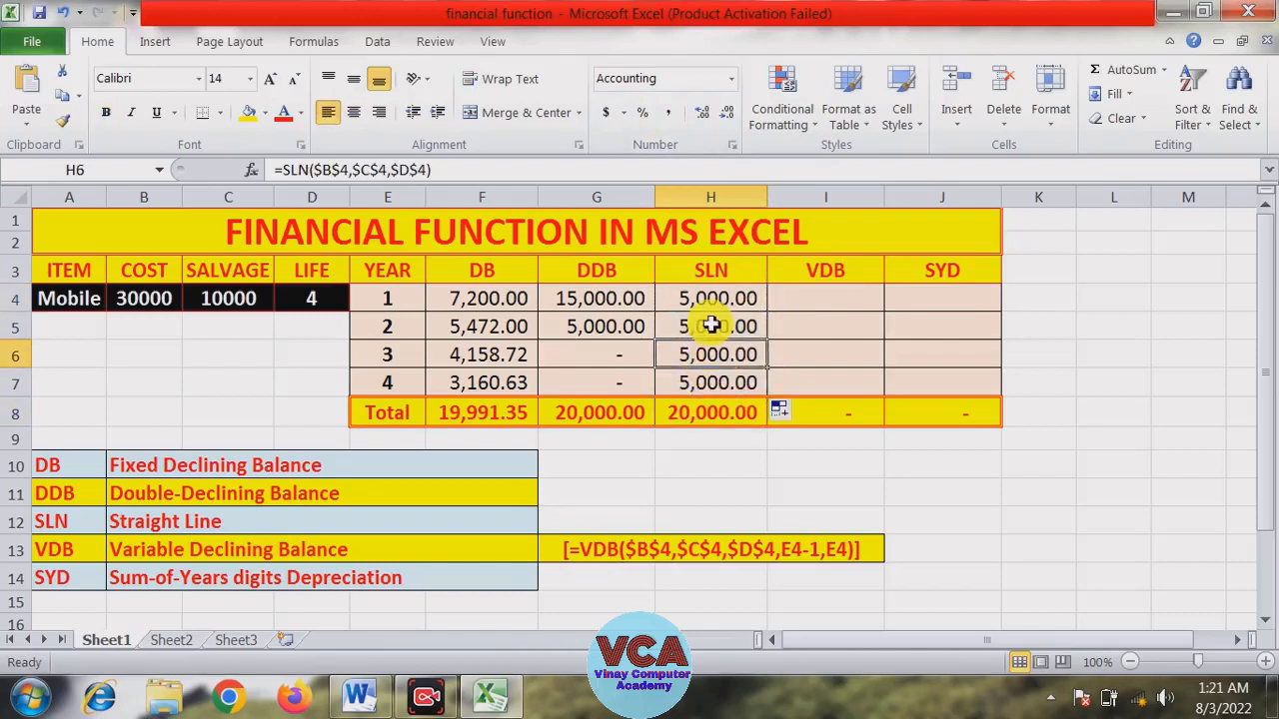
{"action": "left_click", "coordinate": [707, 326]}
{"action": "left_click", "coordinate": [697, 374]}
Start a VDB formula in I4 with absolute references to the cost, salvage and life cells: =VDB($B$4,$C$4,$D$4,
{"action": "left_click", "coordinate": [825, 296]}
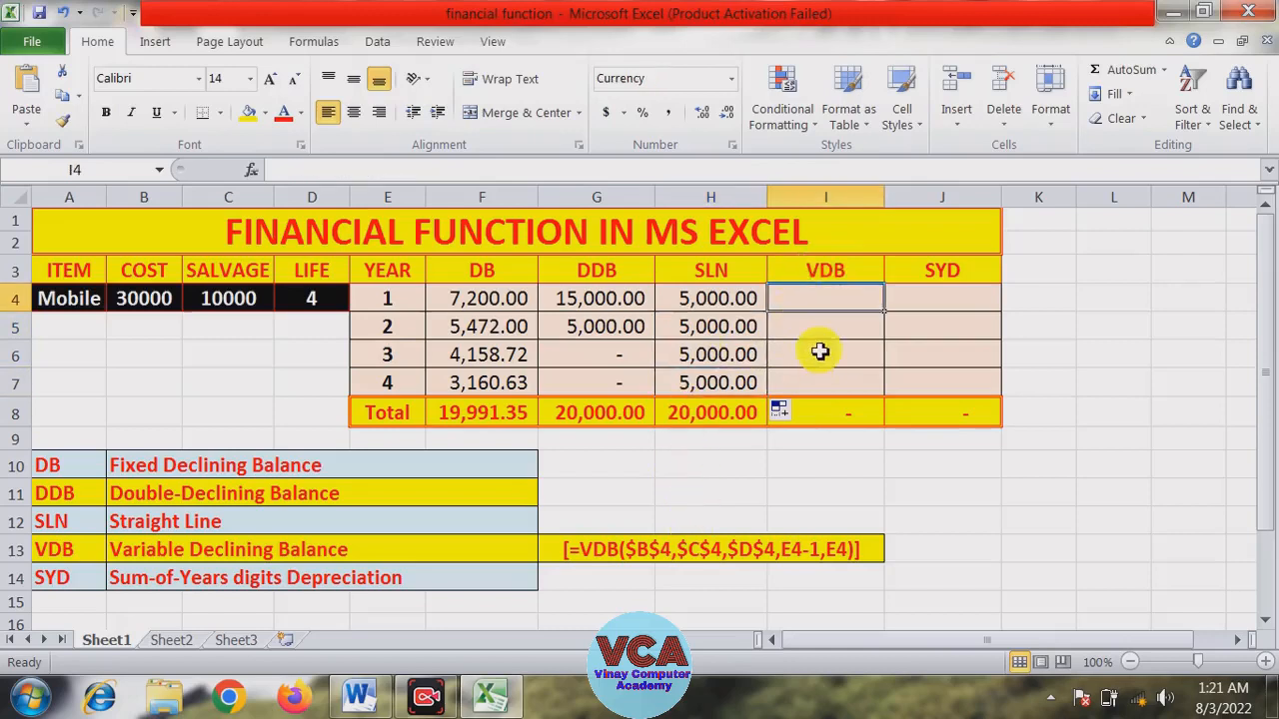
{"action": "type", "text": "=VD"}
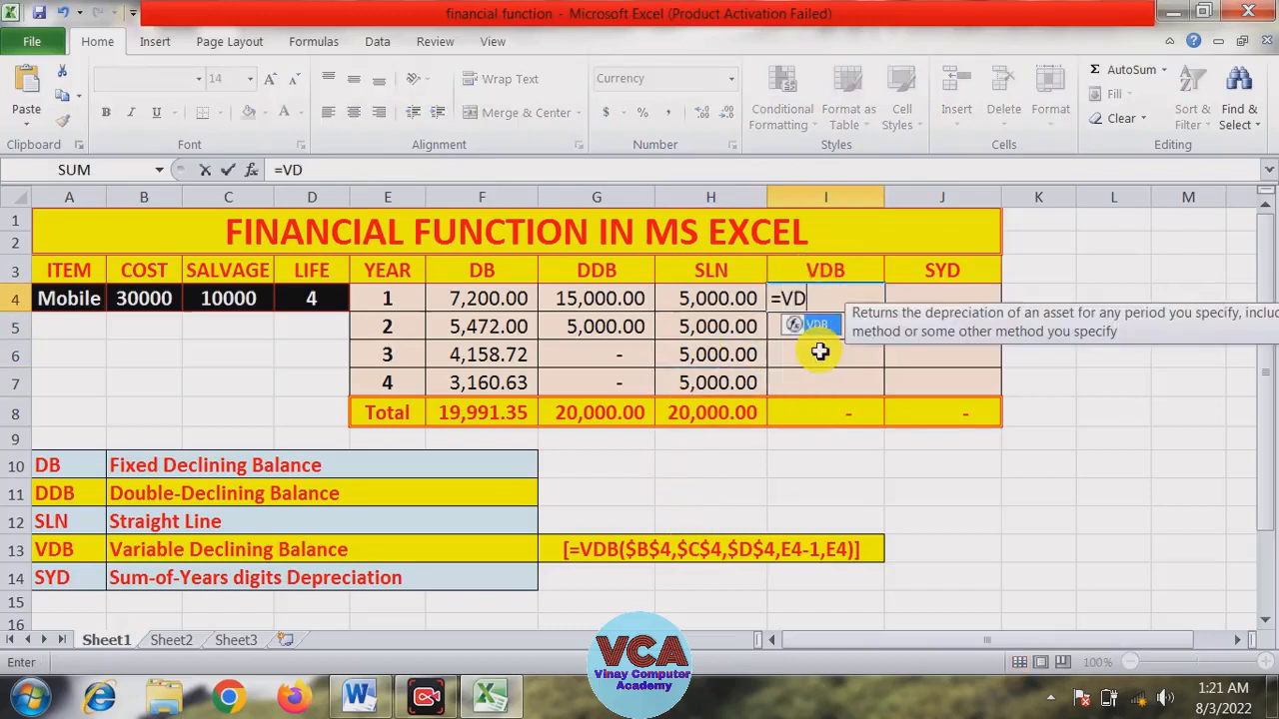
{"action": "type", "text": "B("}
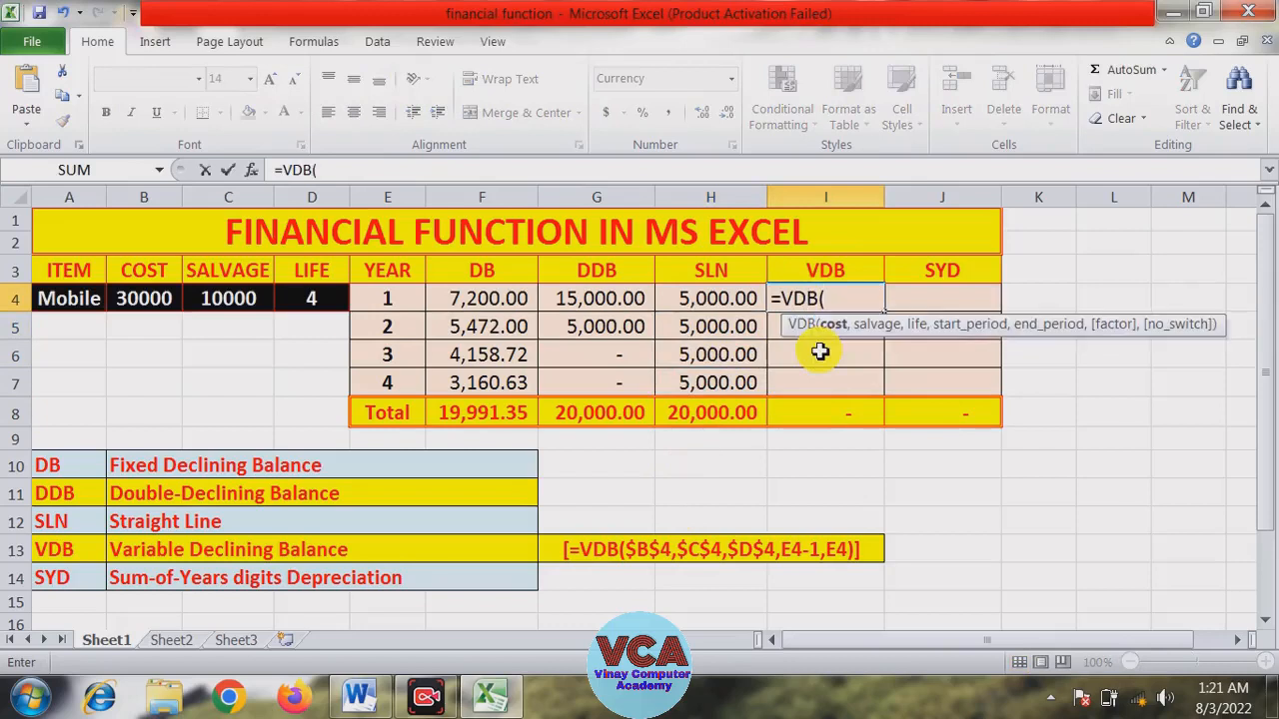
{"action": "left_click", "coordinate": [165, 300]}
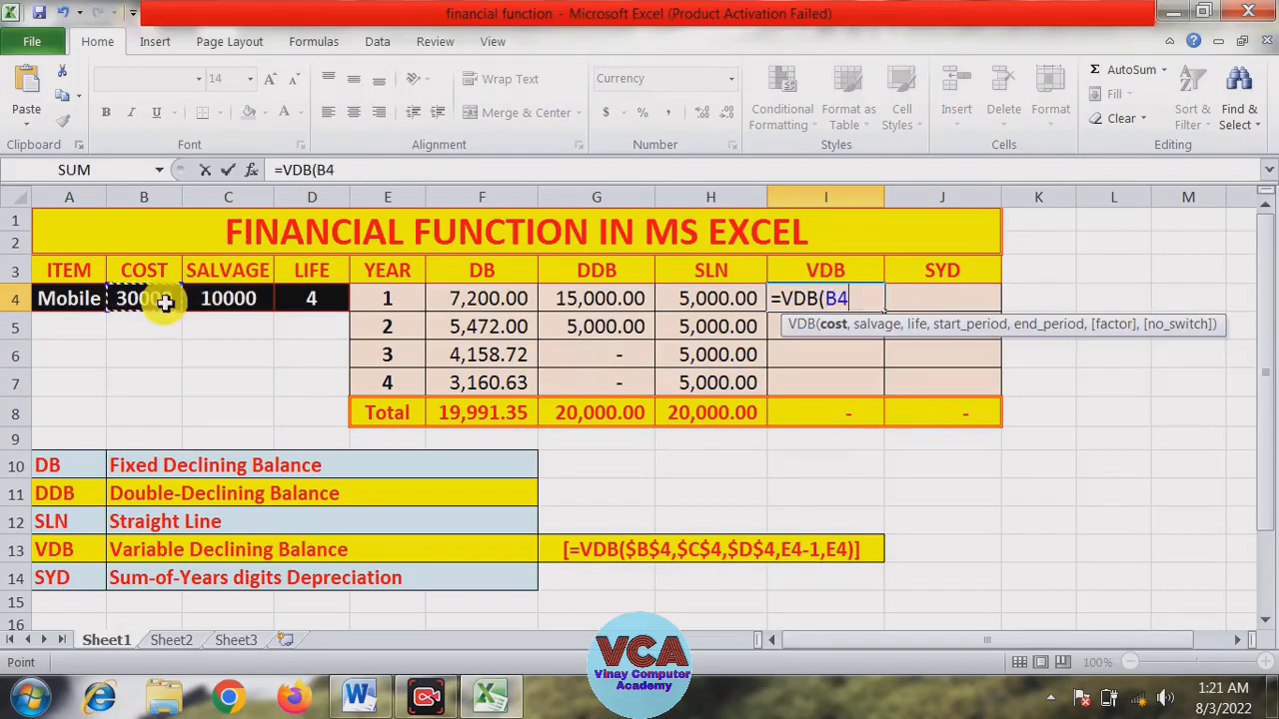
{"action": "key", "text": "F4"}
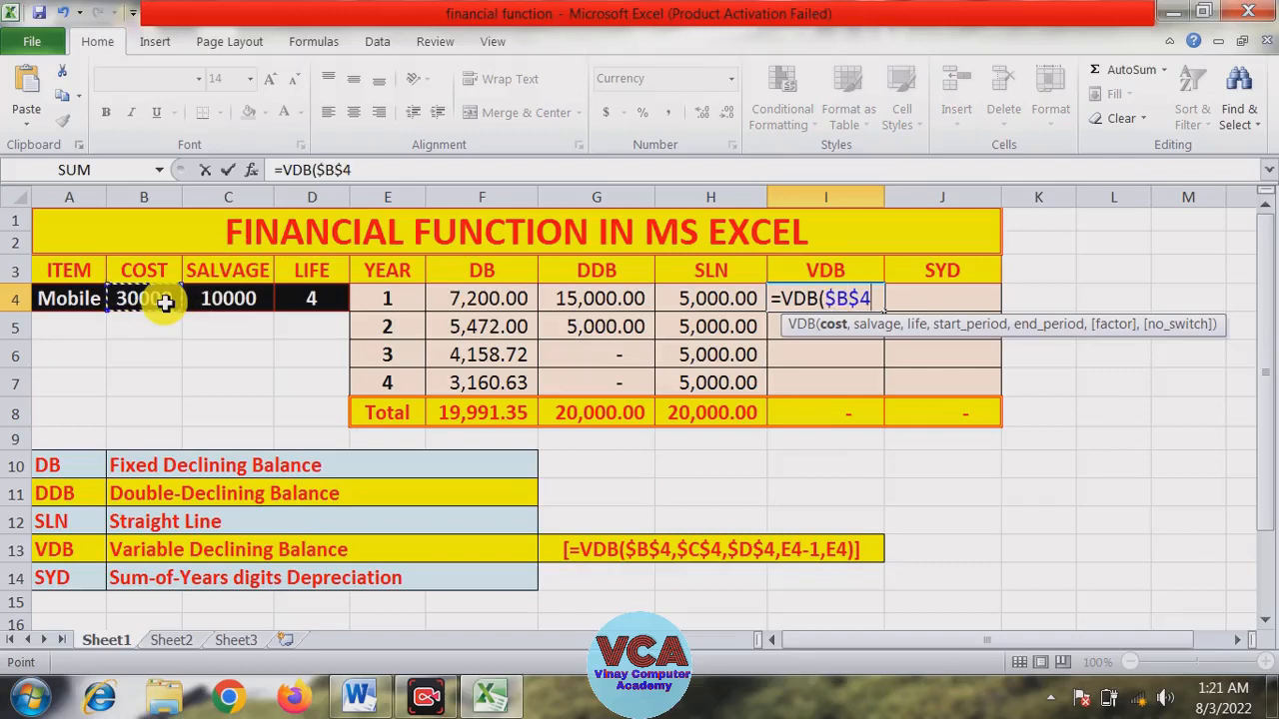
{"action": "type", "text": ","}
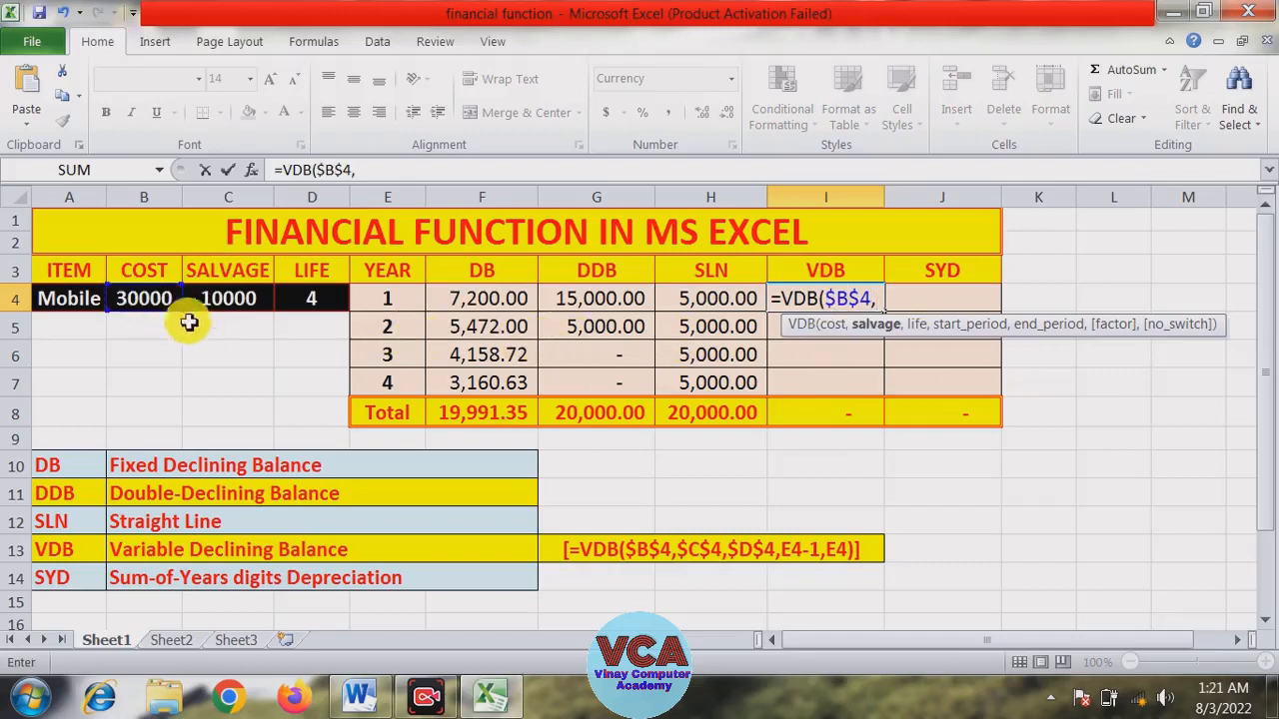
{"action": "left_click", "coordinate": [237, 298]}
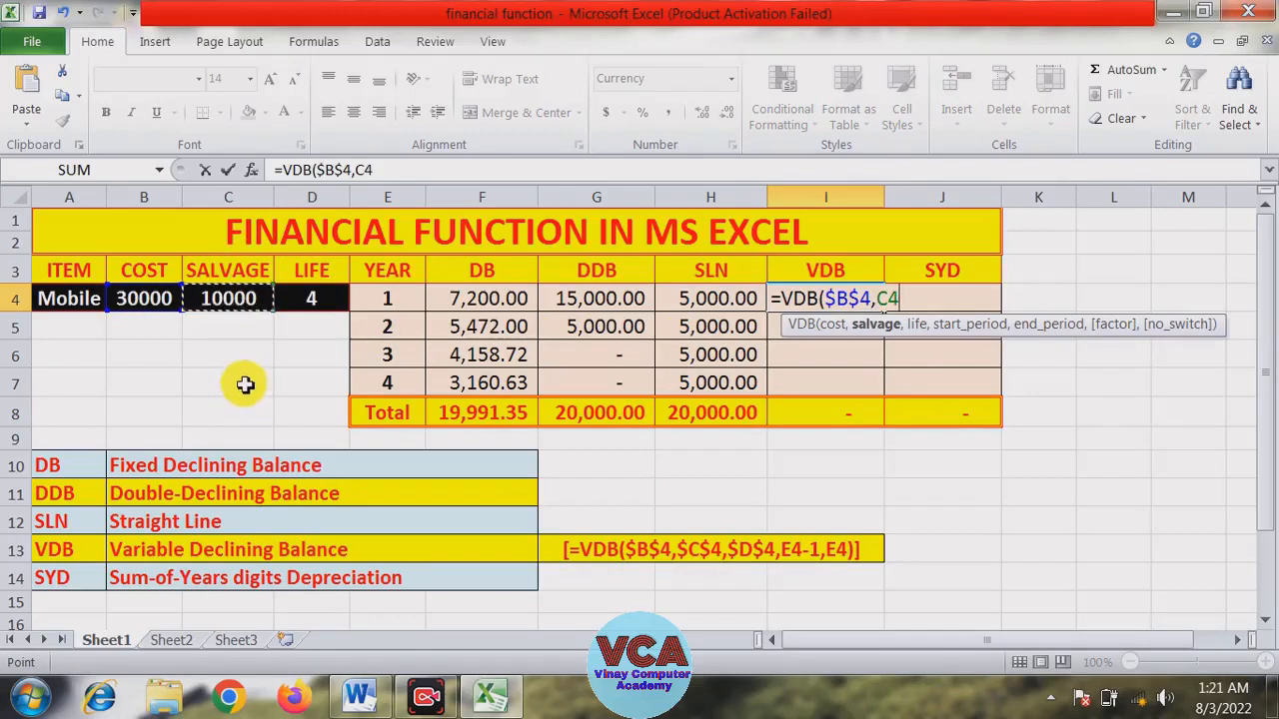
{"action": "key", "text": "F4"}
{"action": "type", "text": ","}
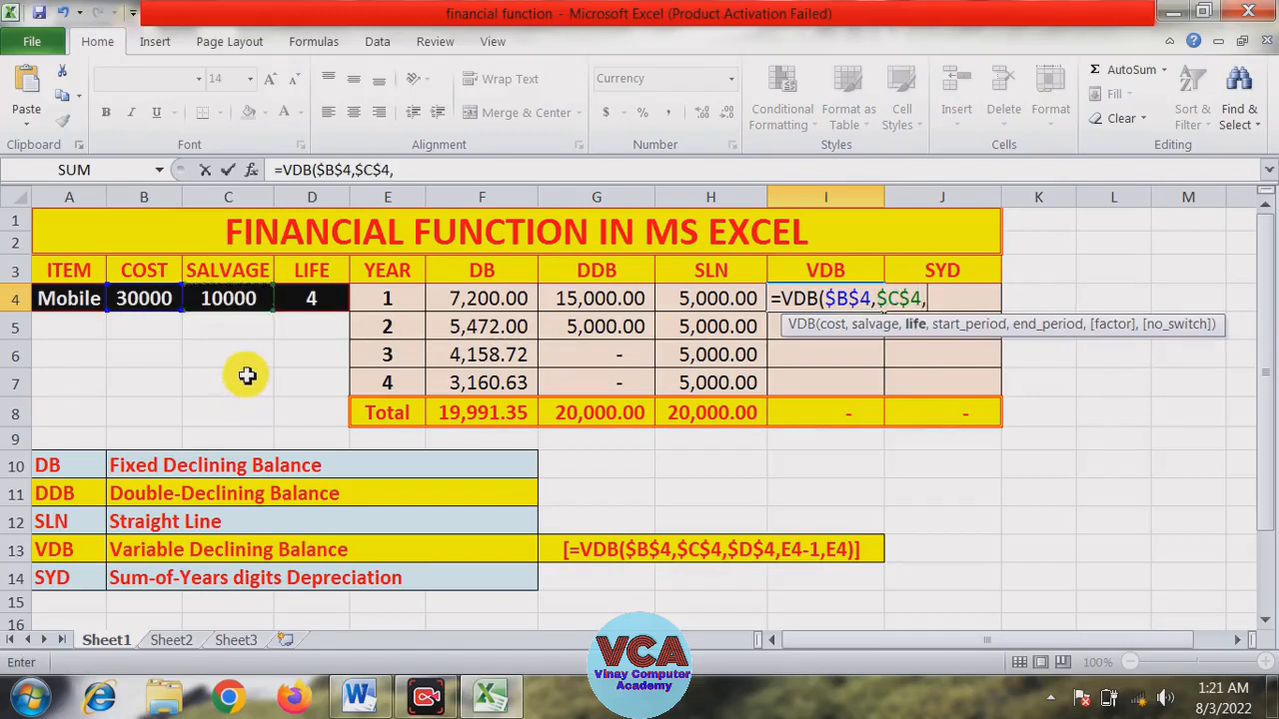
{"action": "left_click", "coordinate": [326, 299]}
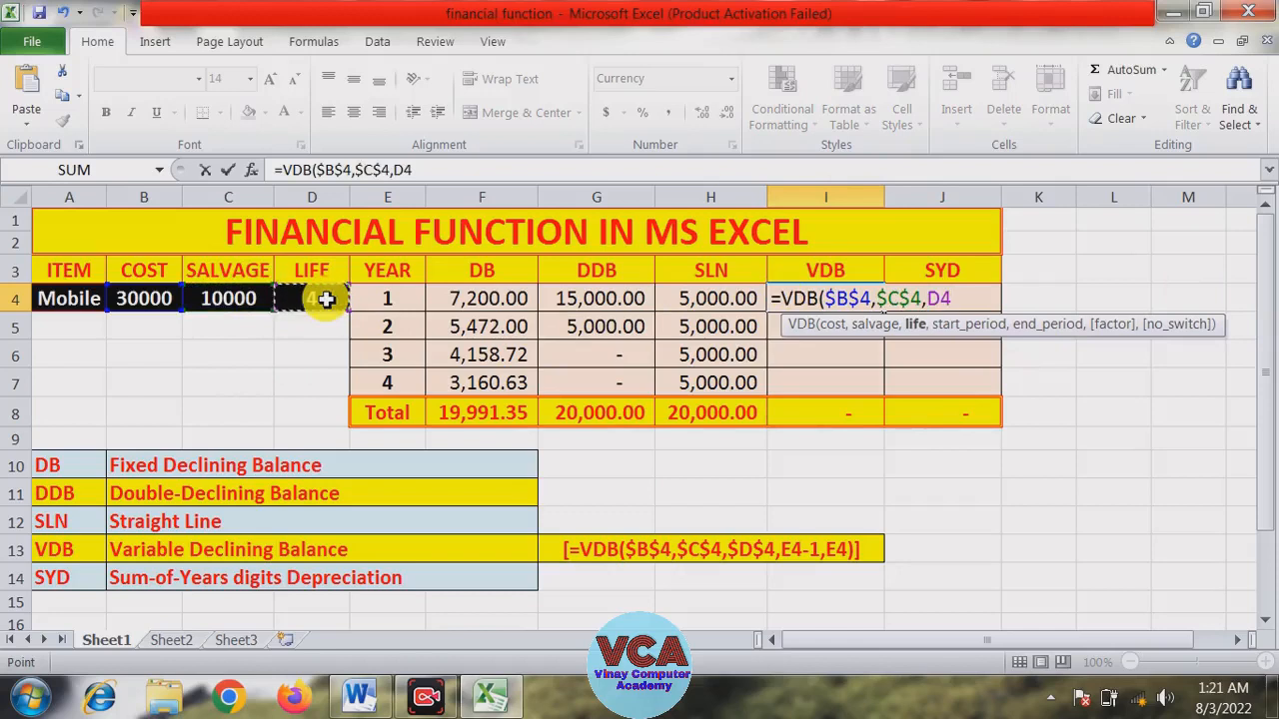
{"action": "key", "text": "F4"}
{"action": "type", "text": ","}
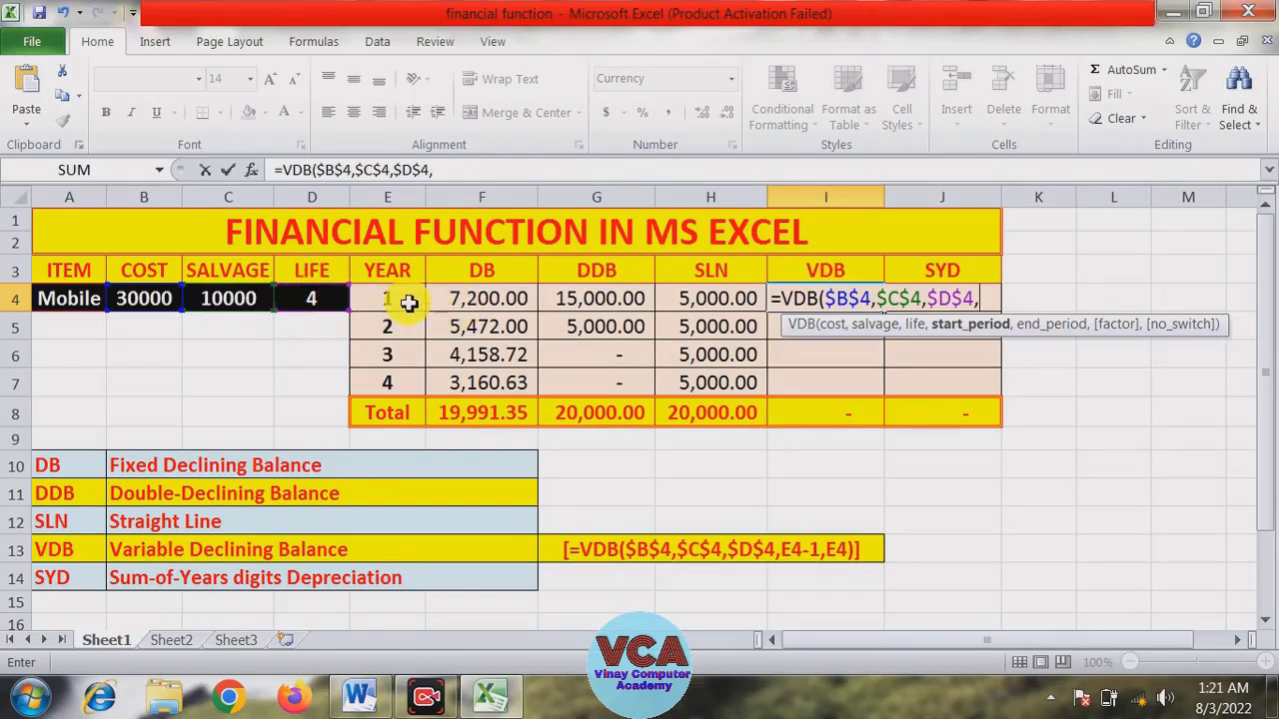
Add E4-1 as start period and E4 as end period, and enter the I4 formula as =VDB($B$4,$C$4,$D$4,E4-1,E4)
{"action": "left_click", "coordinate": [403, 301]}
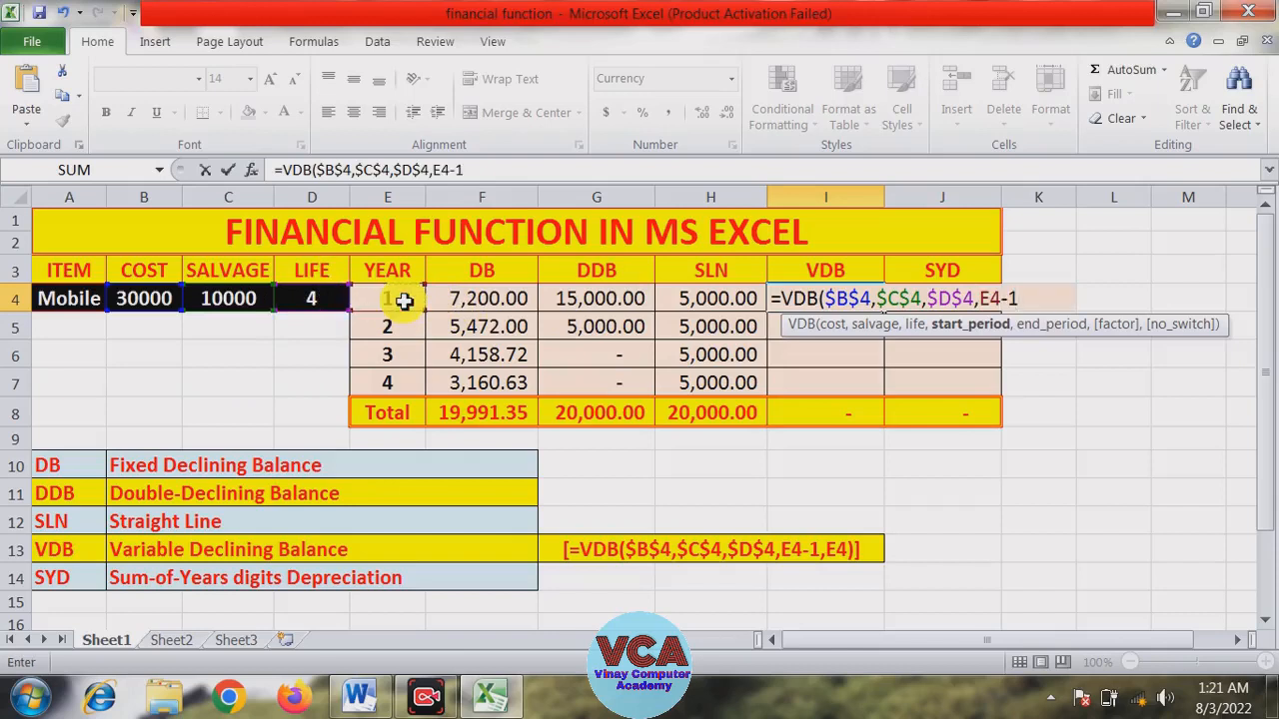
{"action": "type", "text": "-1,"}
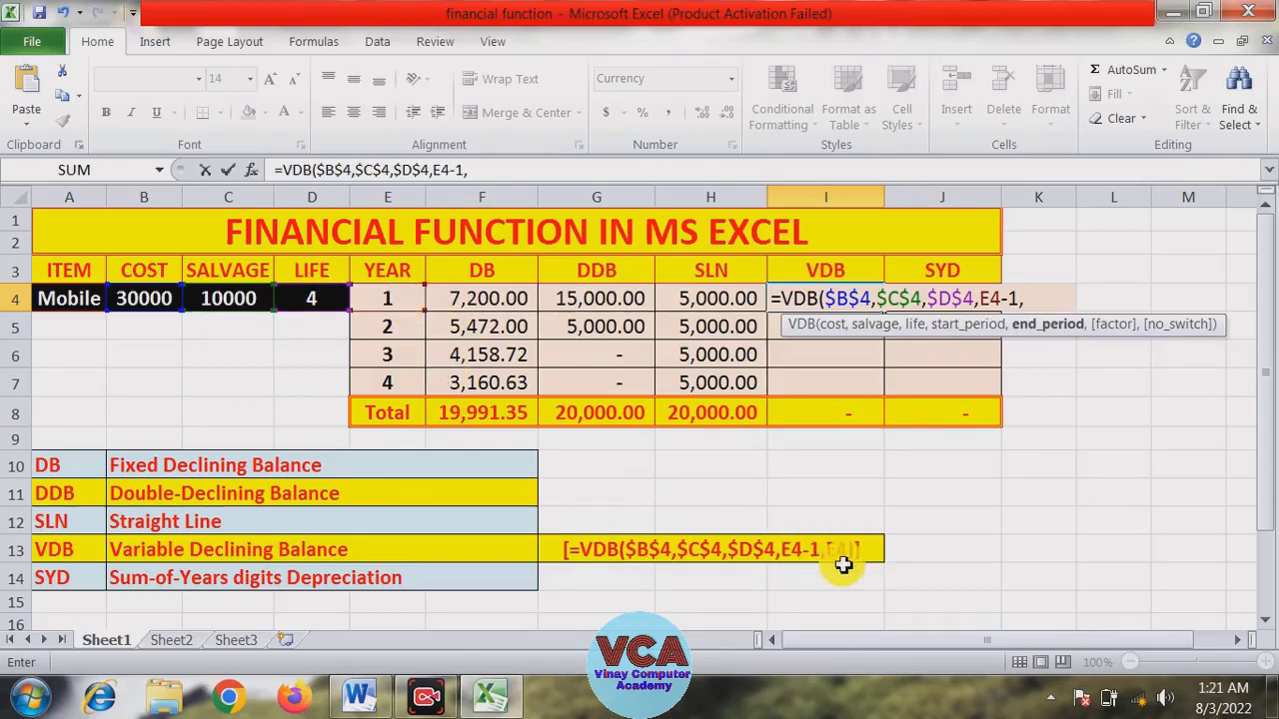
{"action": "left_click", "coordinate": [392, 302]}
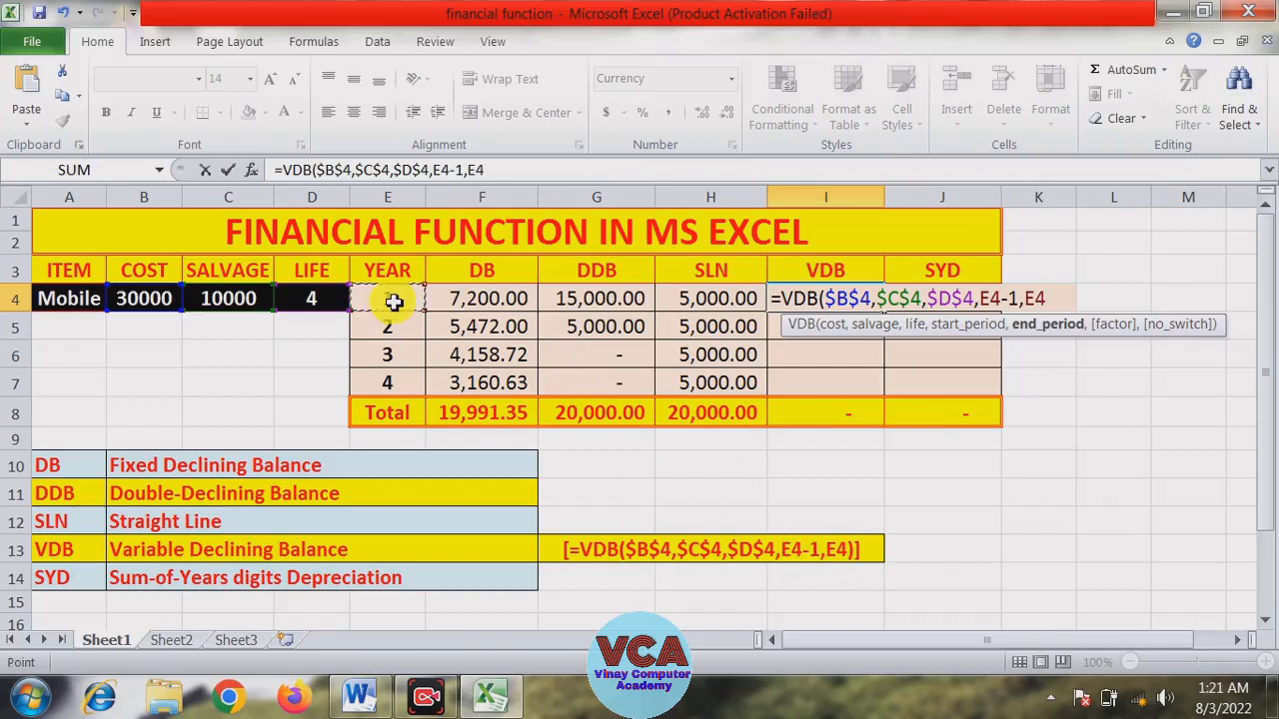
{"action": "type", "text": ")"}
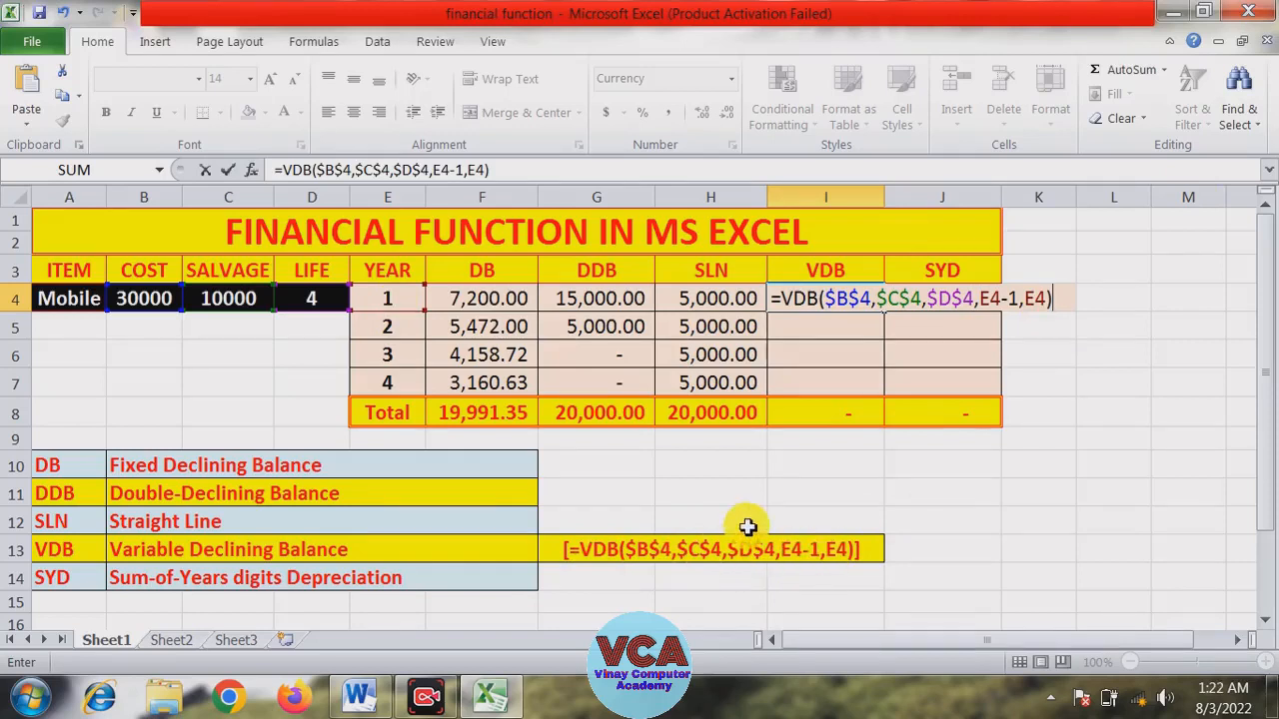
{"action": "key", "text": "Return"}
Apply the comma number style to I4 and fill its VDB formula down to I7
{"action": "left_click", "coordinate": [813, 302]}
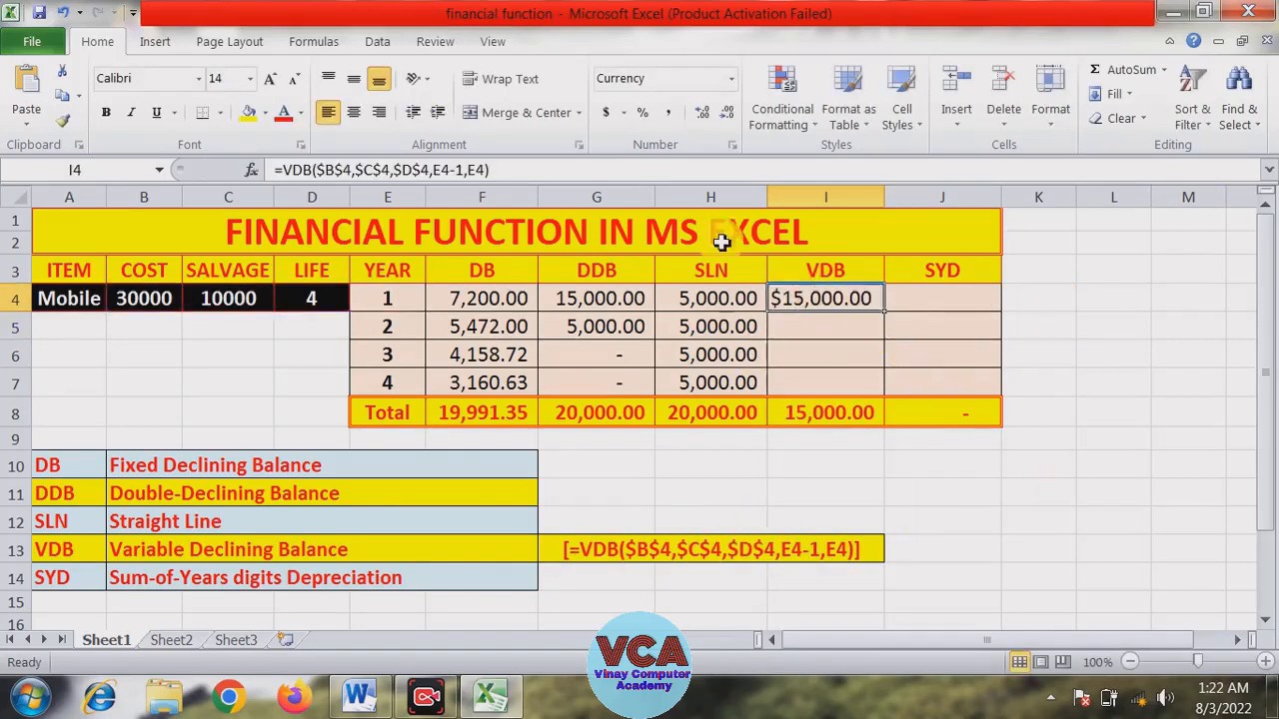
{"action": "left_click", "coordinate": [668, 112]}
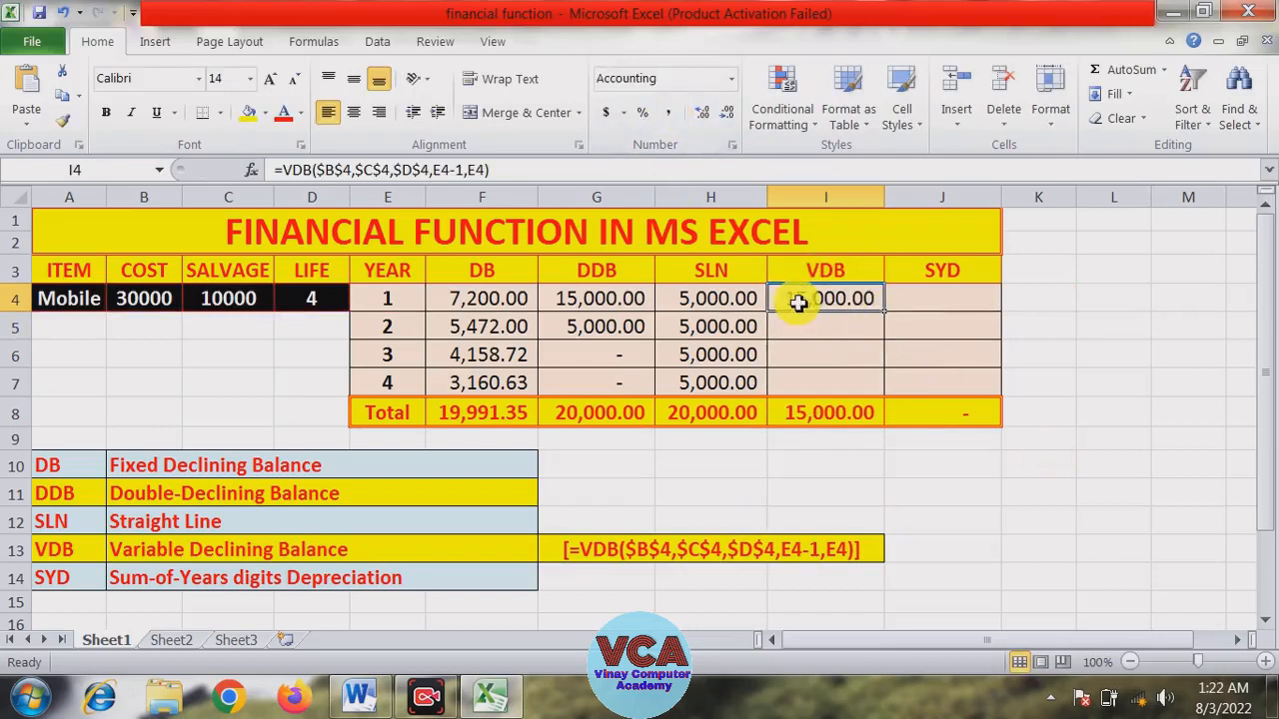
{"action": "left_click_drag", "start_coordinate": [885, 316], "coordinate": [888, 385]}
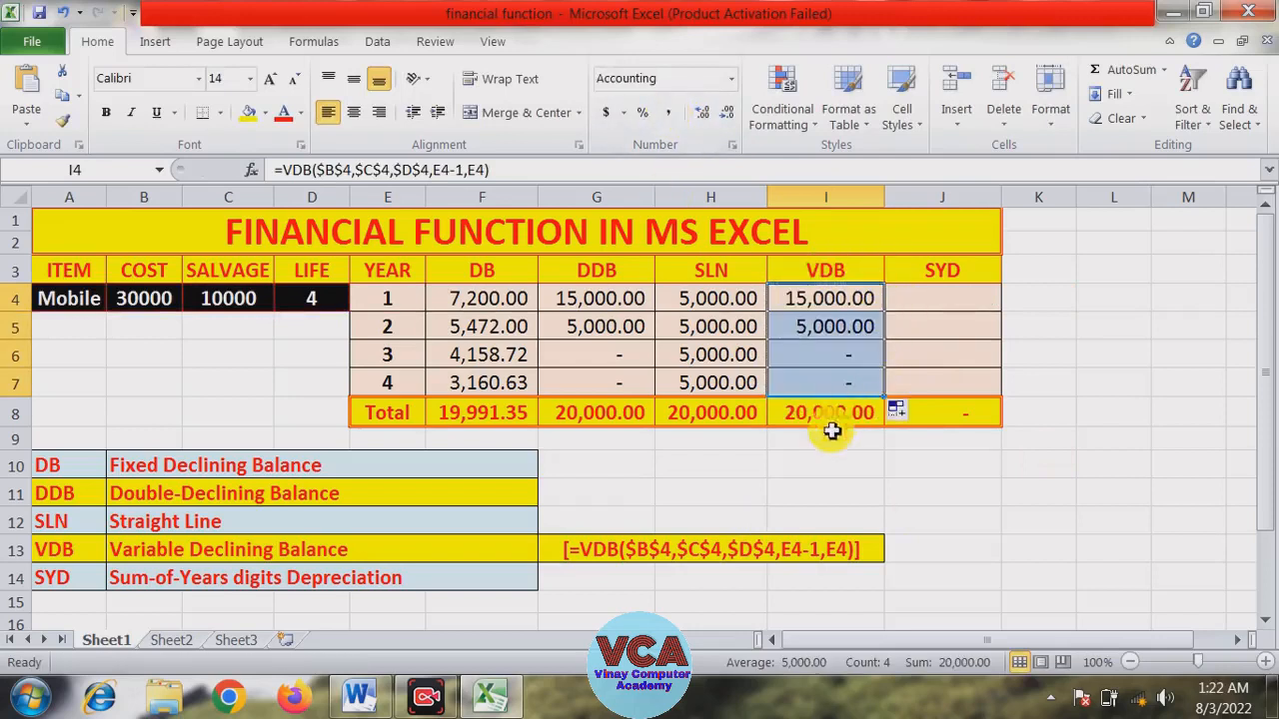
Compare the yearly VDB depreciation values in column I with the DDB values in column G
{"action": "left_click", "coordinate": [828, 324]}
{"action": "left_click", "coordinate": [825, 271]}
{"action": "left_click", "coordinate": [600, 270]}
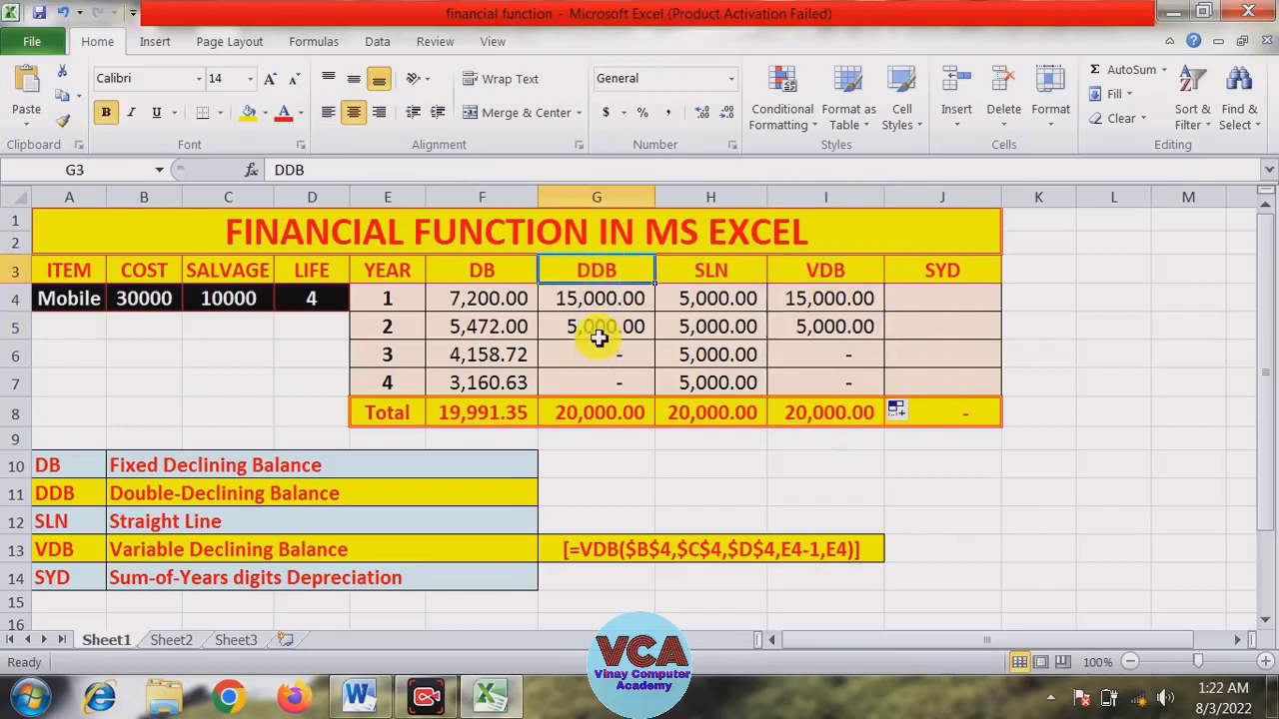
{"action": "left_click", "coordinate": [605, 300]}
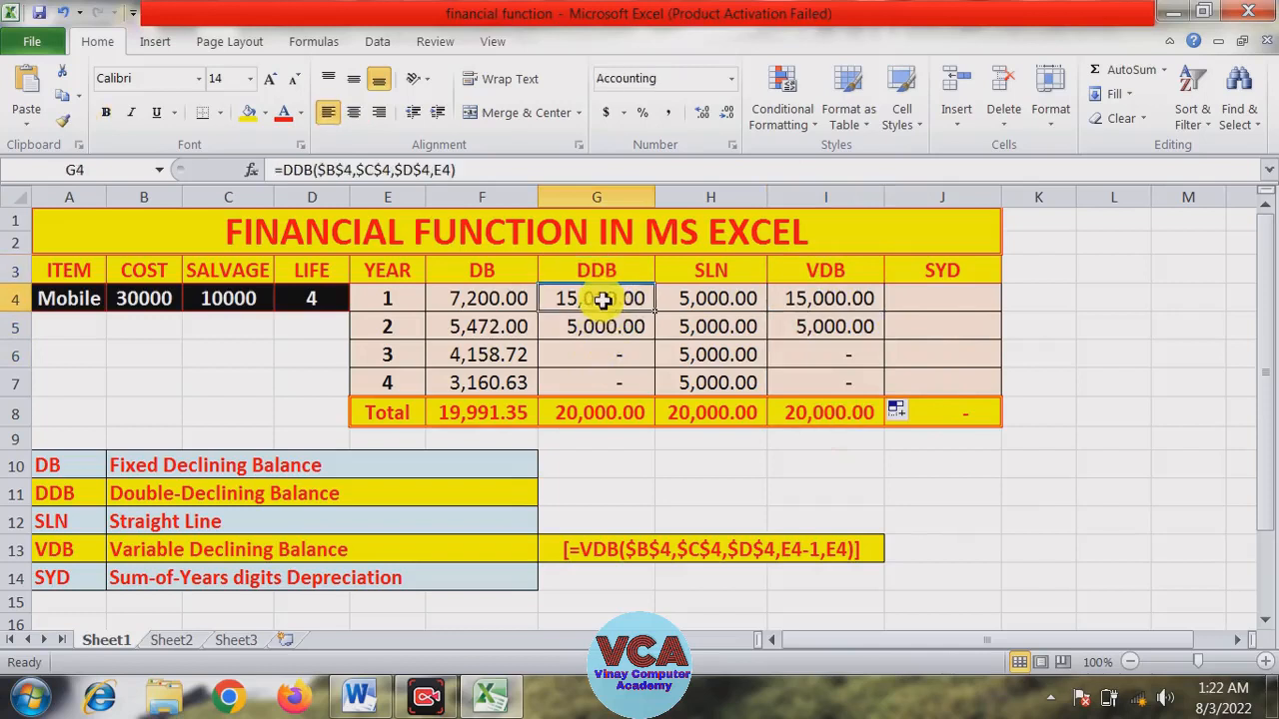
{"action": "left_click", "coordinate": [605, 325]}
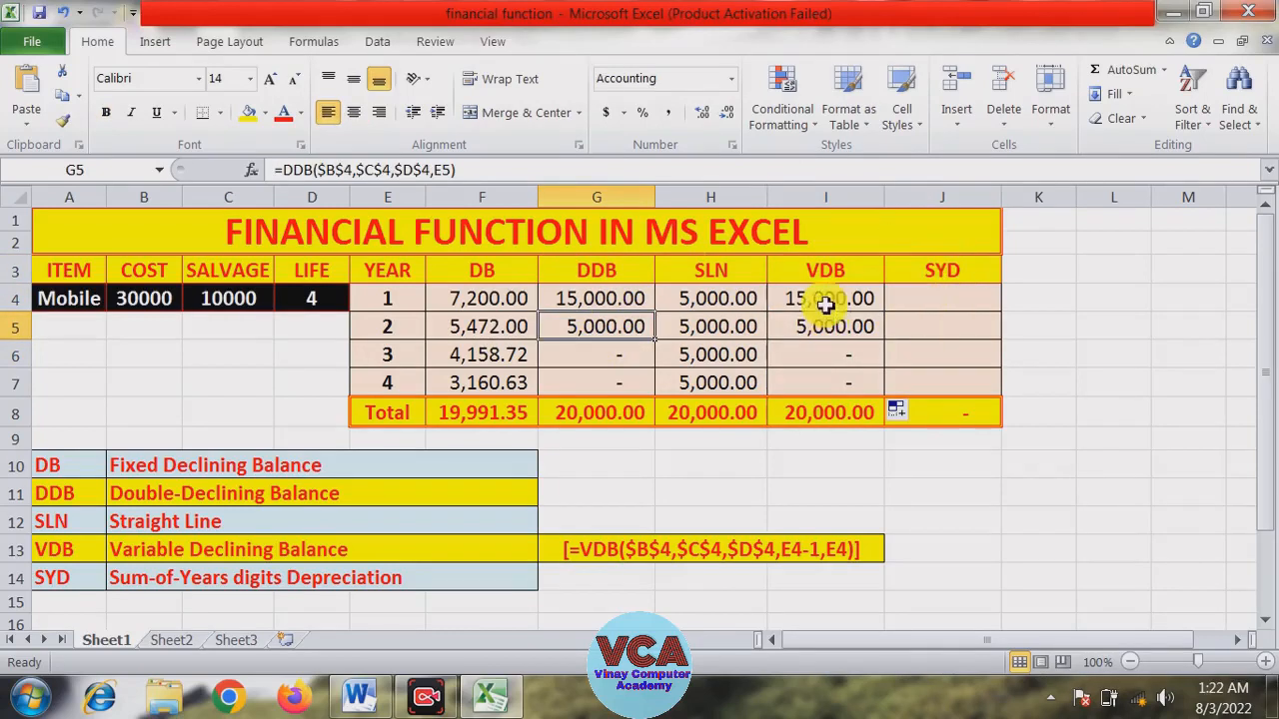
{"action": "left_click_drag", "start_coordinate": [827, 297], "coordinate": [829, 335]}
{"action": "left_click", "coordinate": [817, 375]}
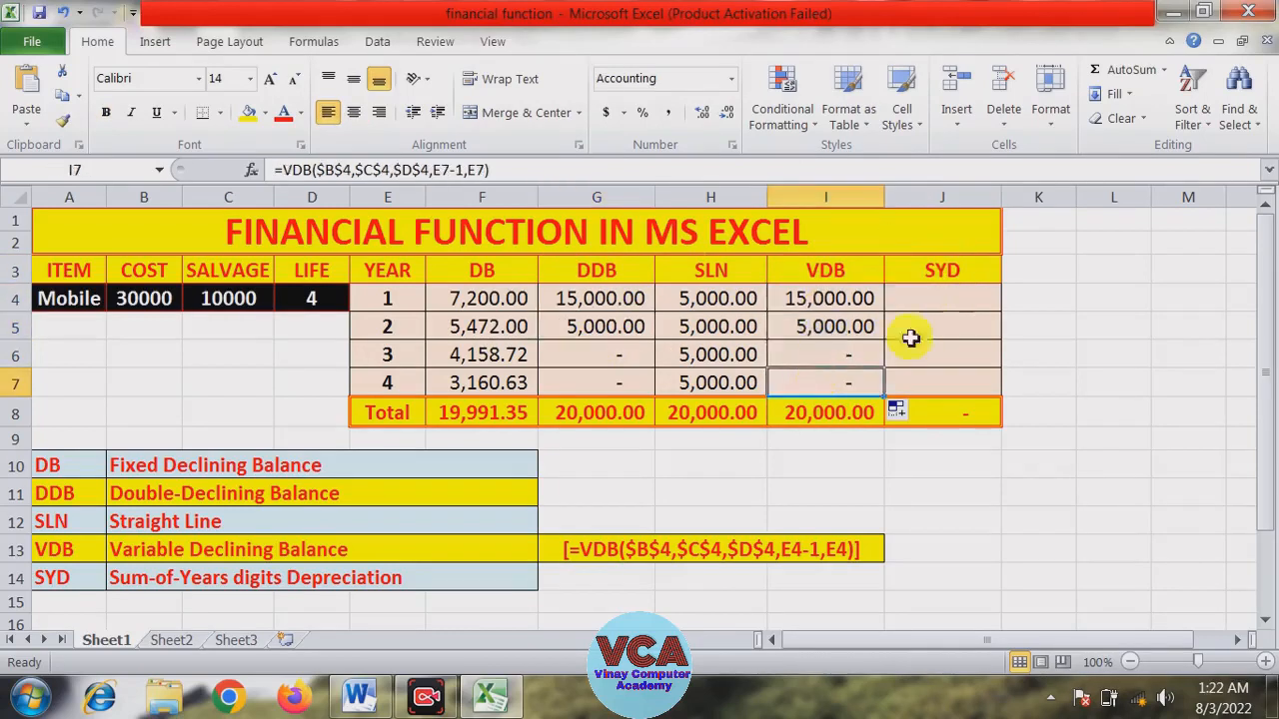
Start a sum-of-years' digits formula in J4 with the cost, salvage, life and year cells as arguments: =SYD(B4,C4,D4,E4
{"action": "left_click", "coordinate": [973, 292]}
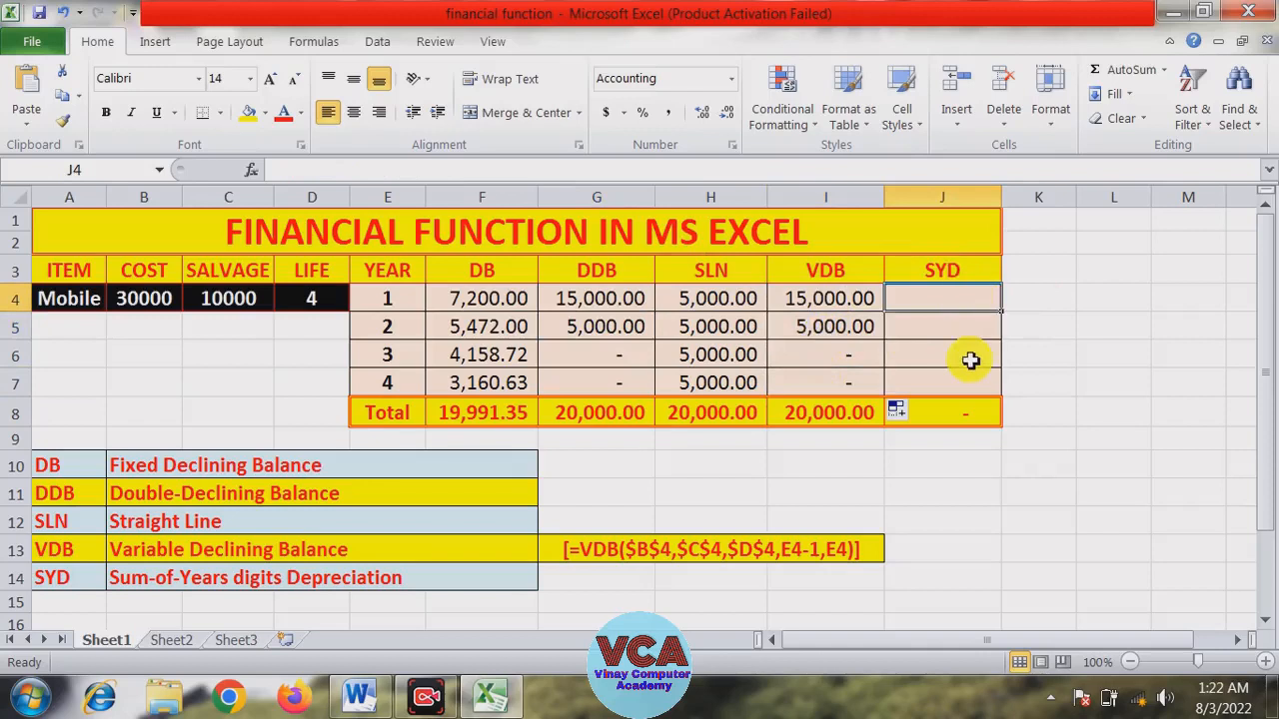
{"action": "type", "text": "=SYD"}
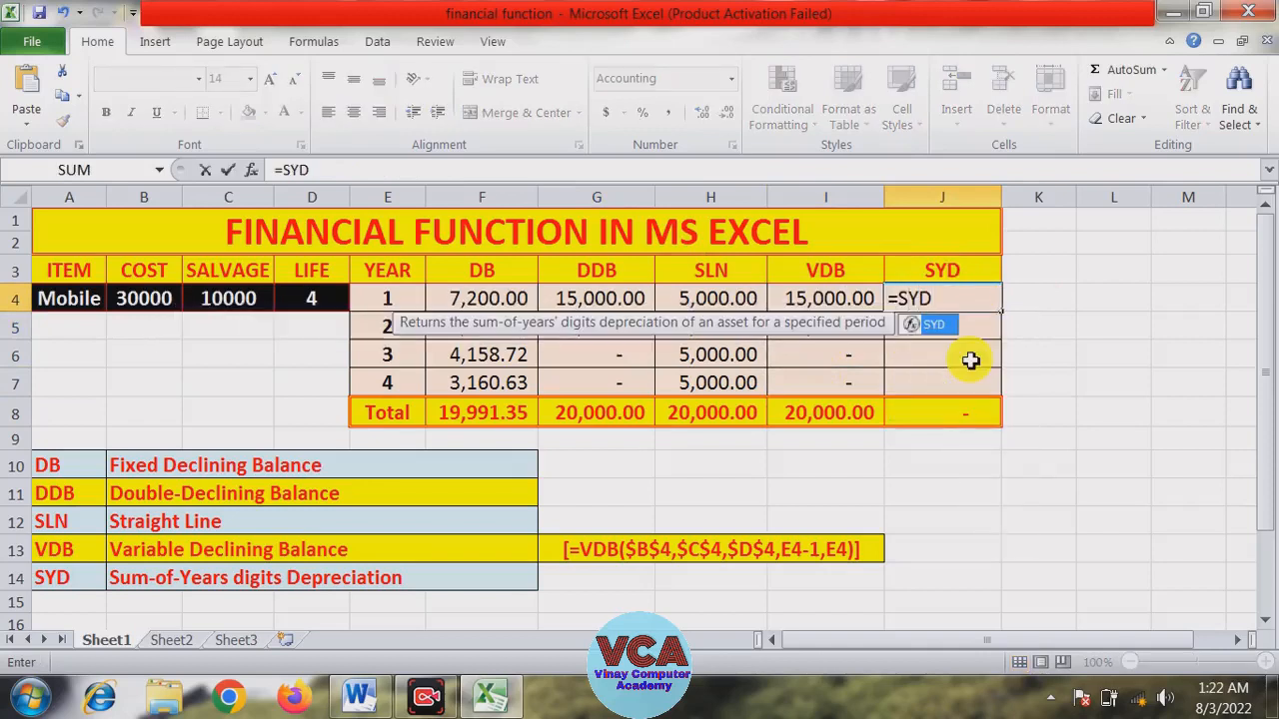
{"action": "type", "text": "("}
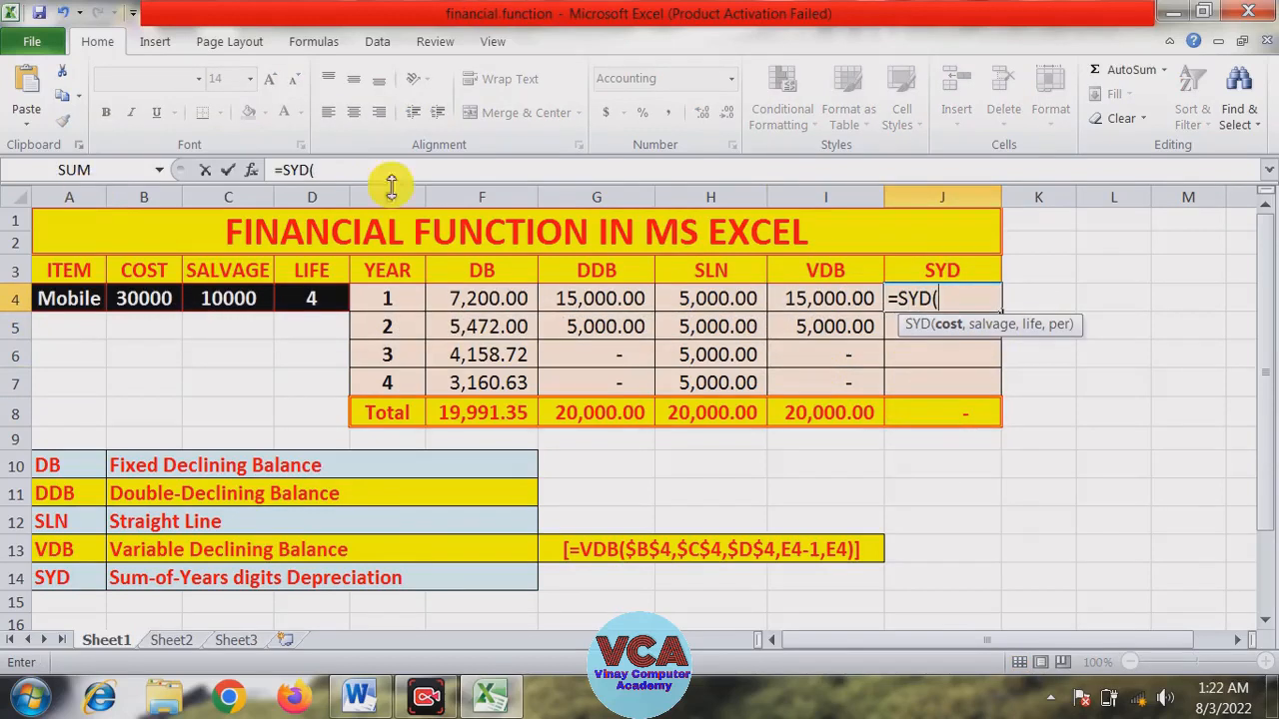
{"action": "left_click", "coordinate": [167, 300]}
{"action": "type", "text": ","}
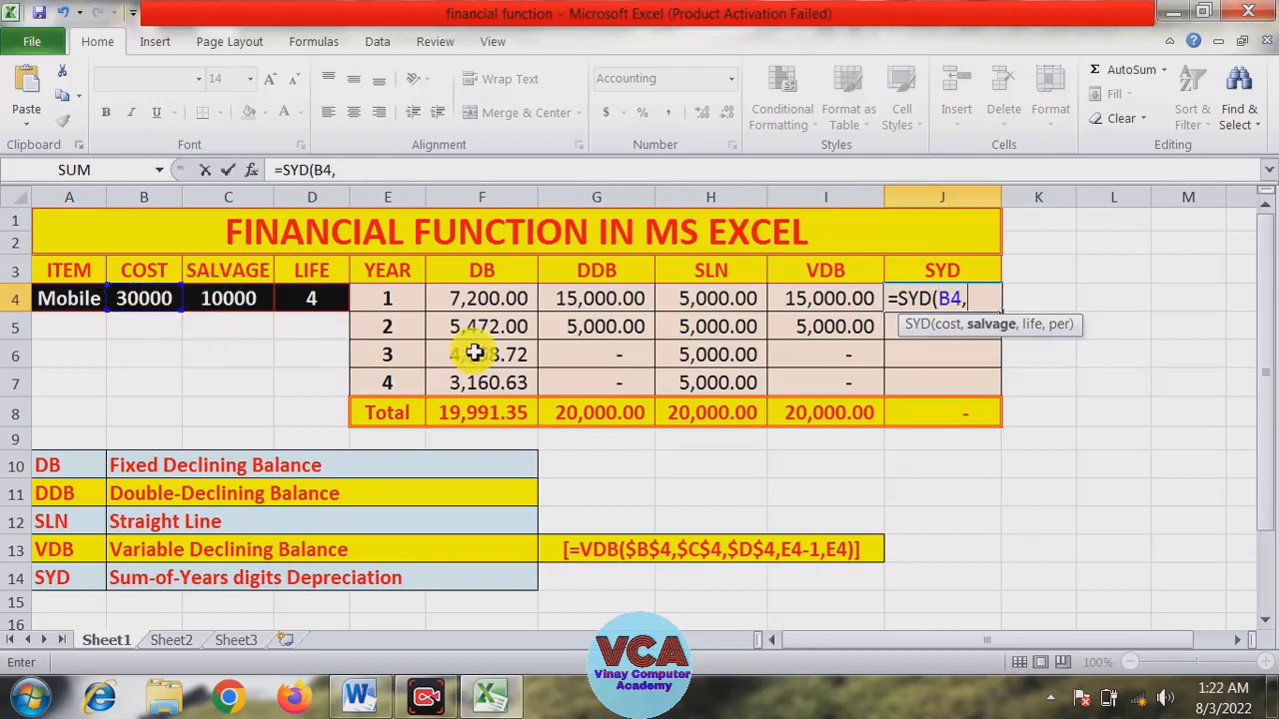
{"action": "left_click", "coordinate": [228, 297]}
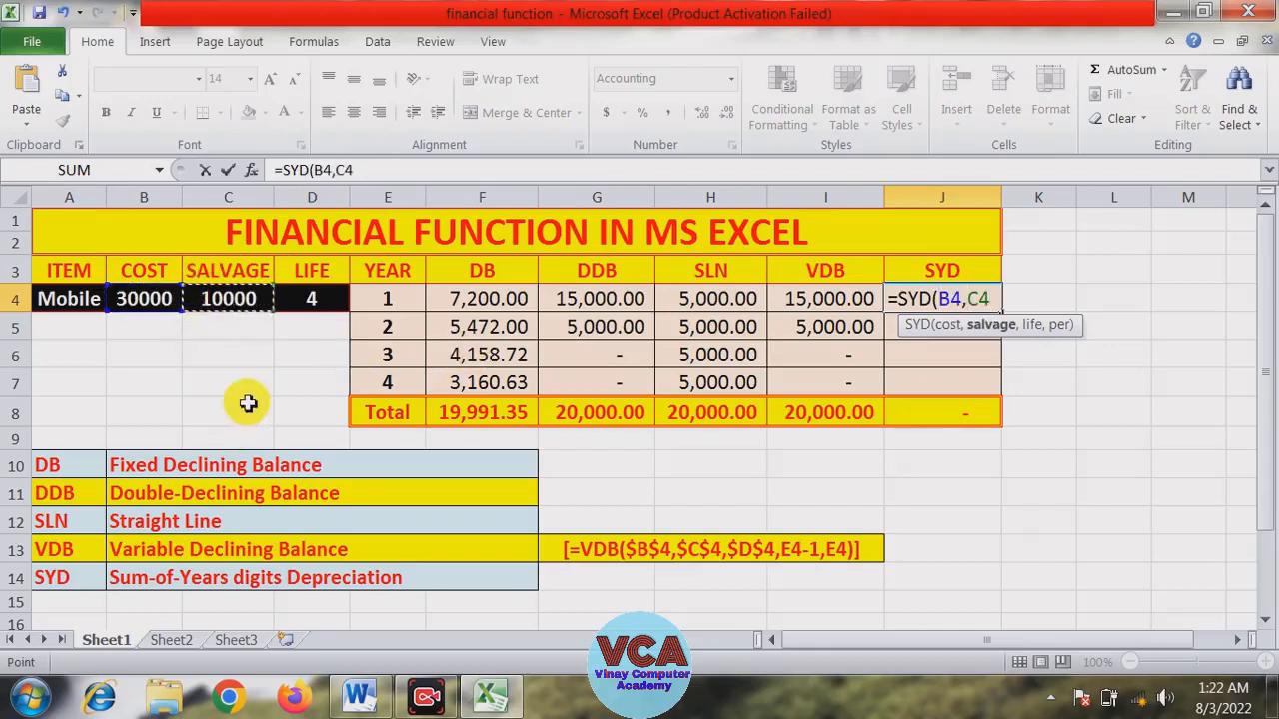
{"action": "type", "text": ","}
{"action": "left_click", "coordinate": [315, 301]}
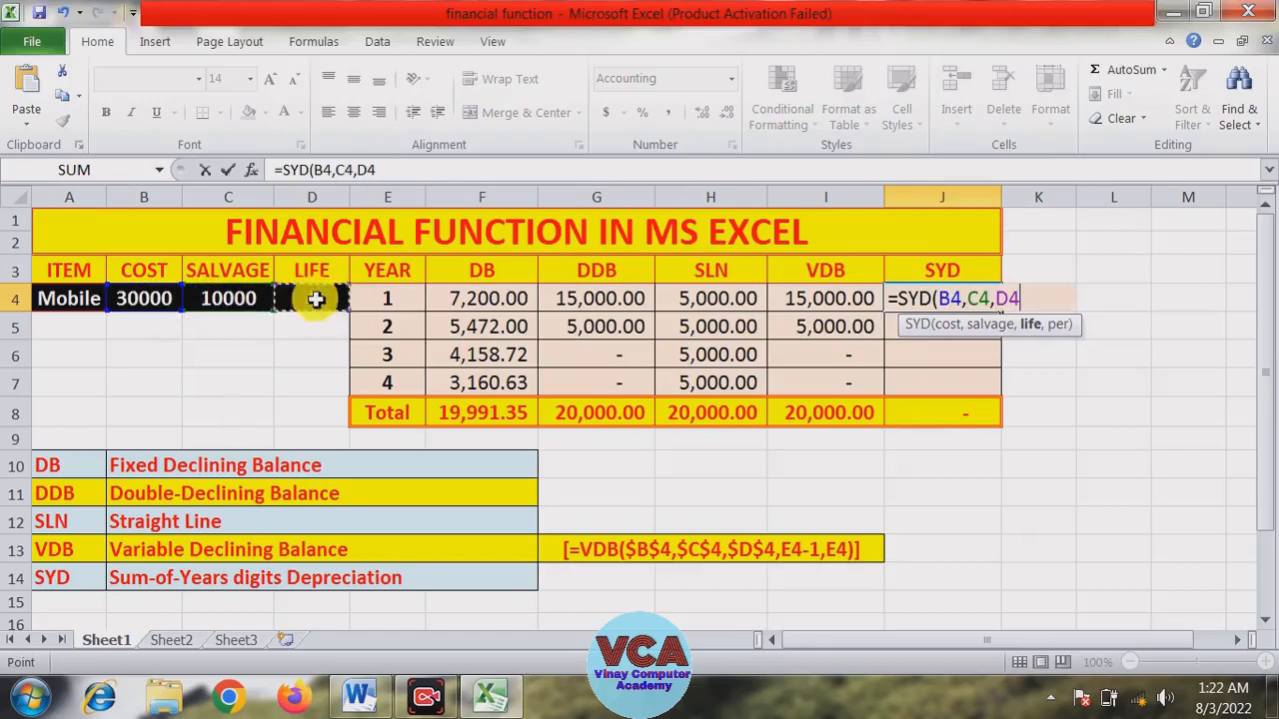
{"action": "type", "text": ","}
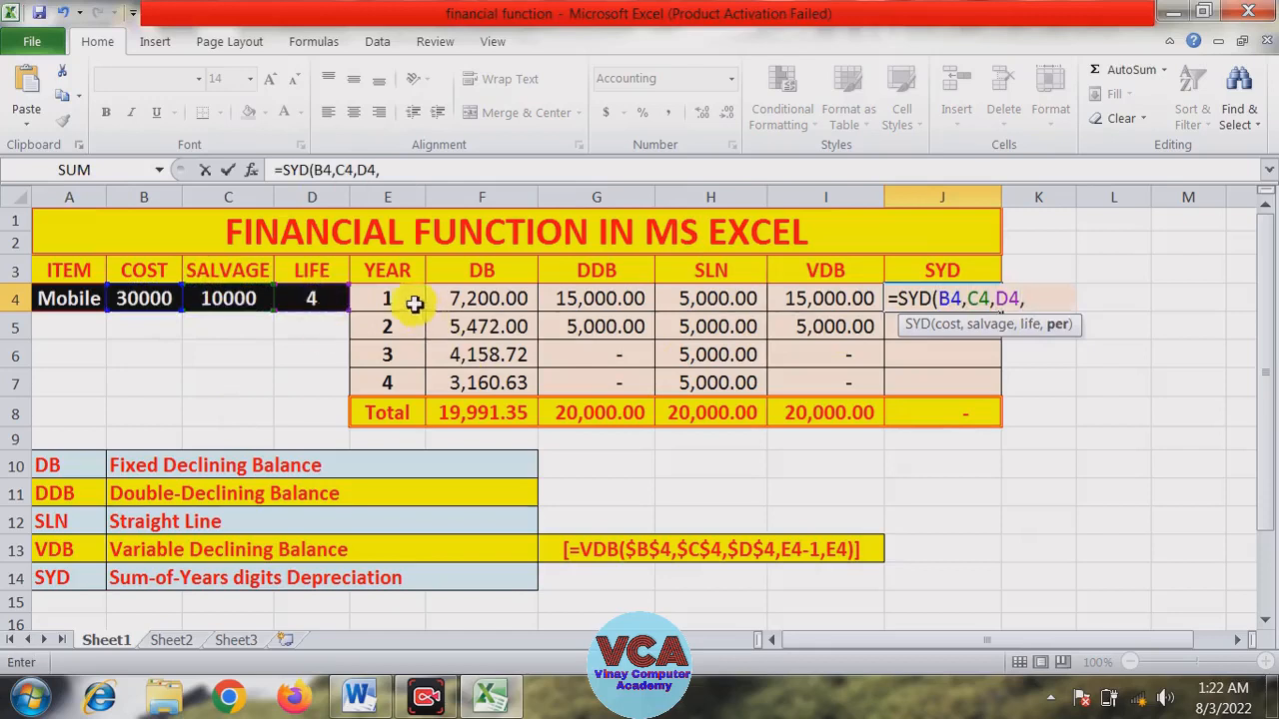
{"action": "left_click", "coordinate": [407, 300]}
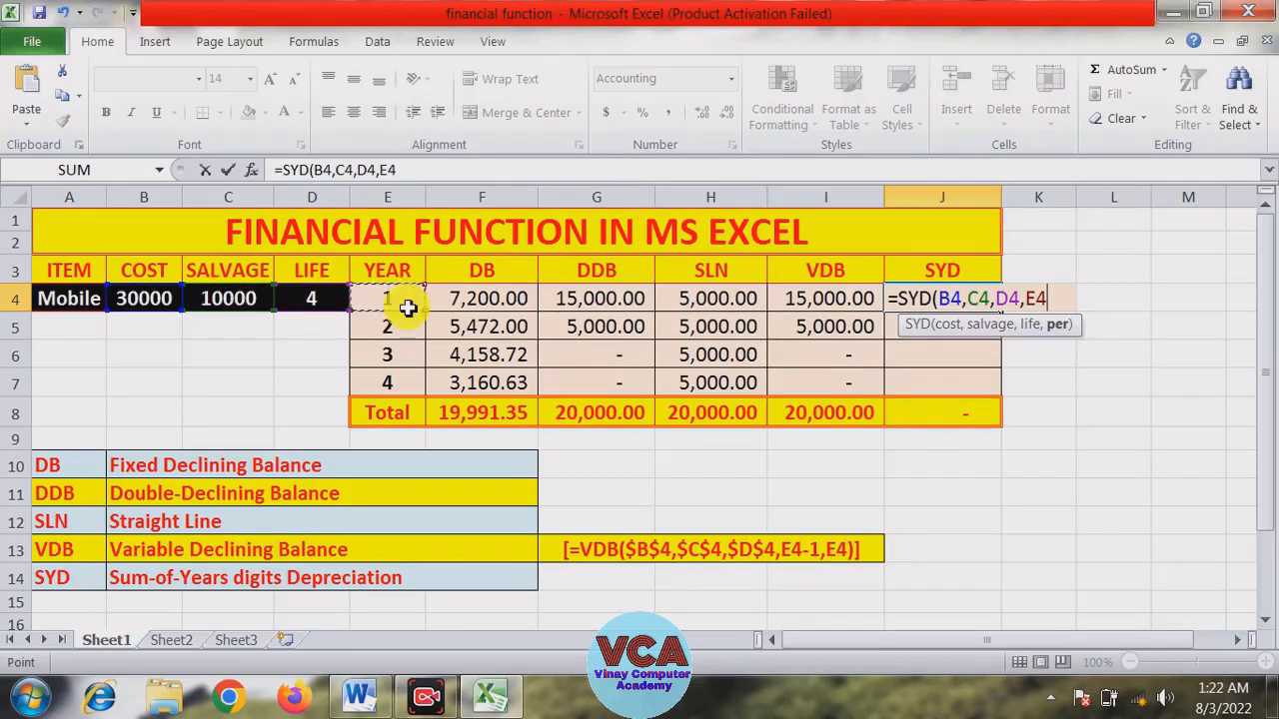
Make the cost, salvage and life references in the J4 formula absolute and enter it as =SYD($B$4,$C$4,$D$4,E4)
{"action": "double_click", "coordinate": [961, 297]}
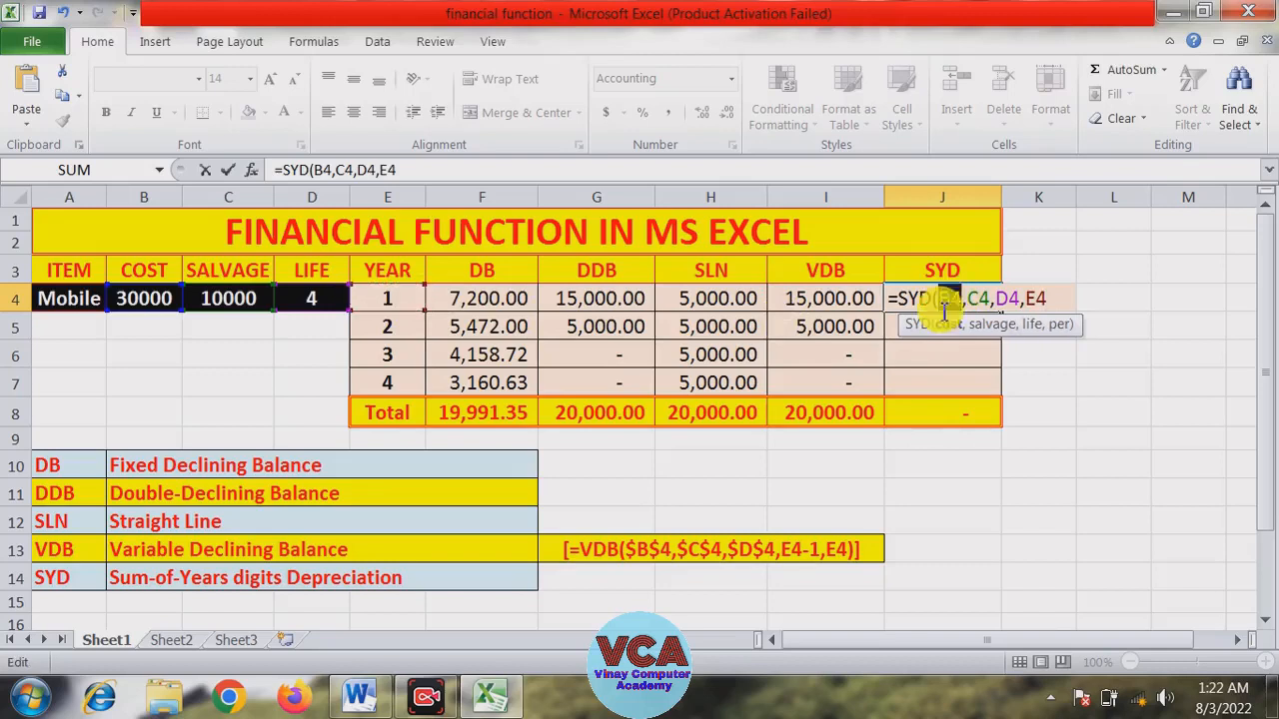
{"action": "key", "text": "F4"}
{"action": "double_click", "coordinate": [1004, 297]}
{"action": "key", "text": "F4"}
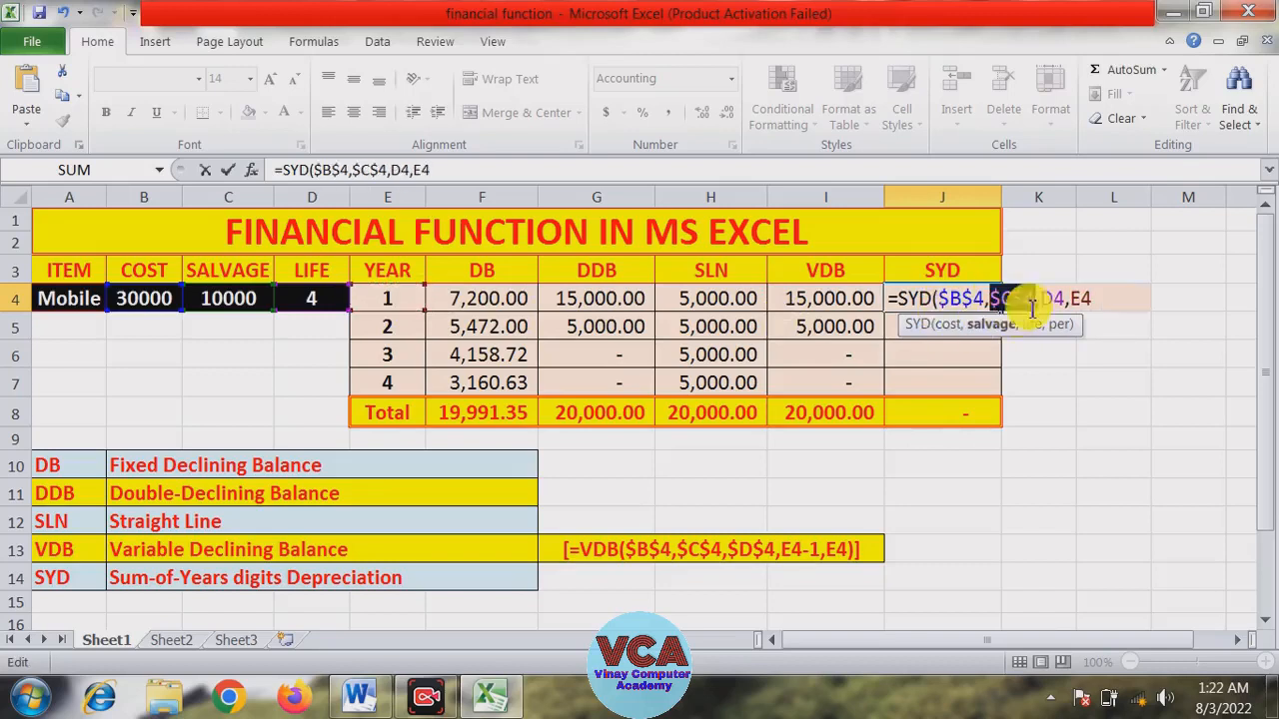
{"action": "double_click", "coordinate": [1055, 298]}
{"action": "key", "text": "F4"}
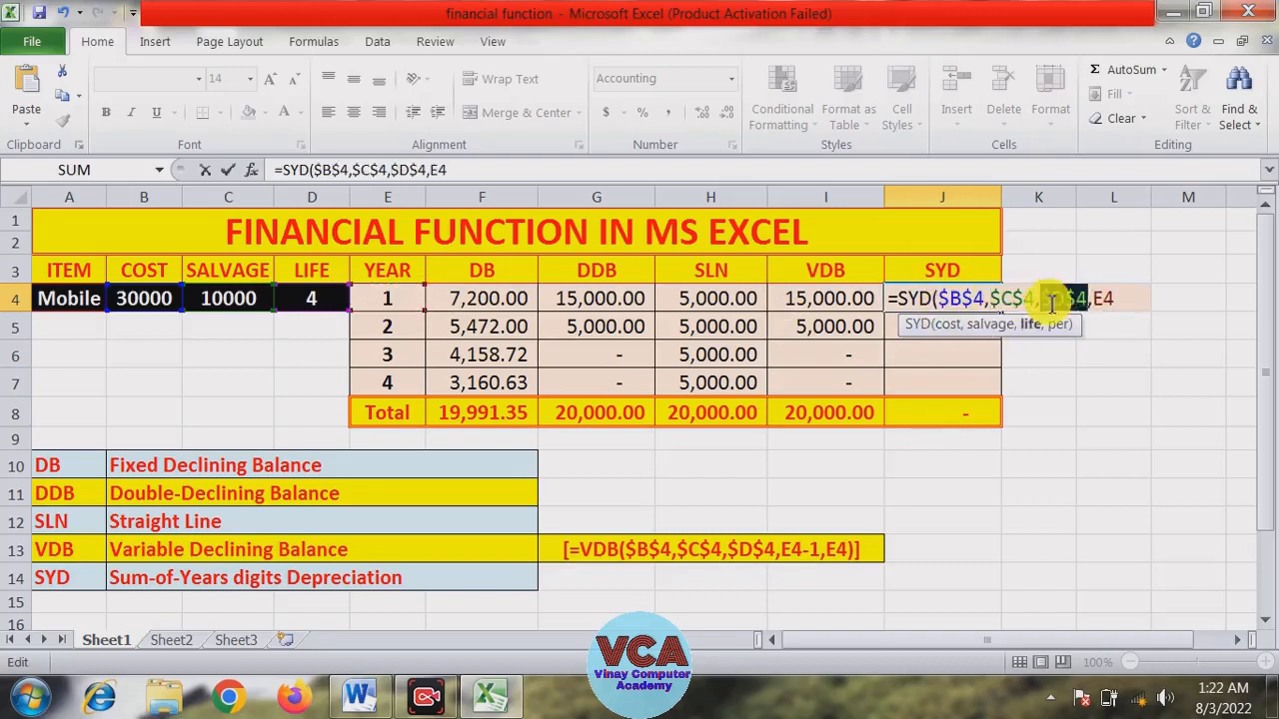
{"action": "left_click", "coordinate": [1113, 299]}
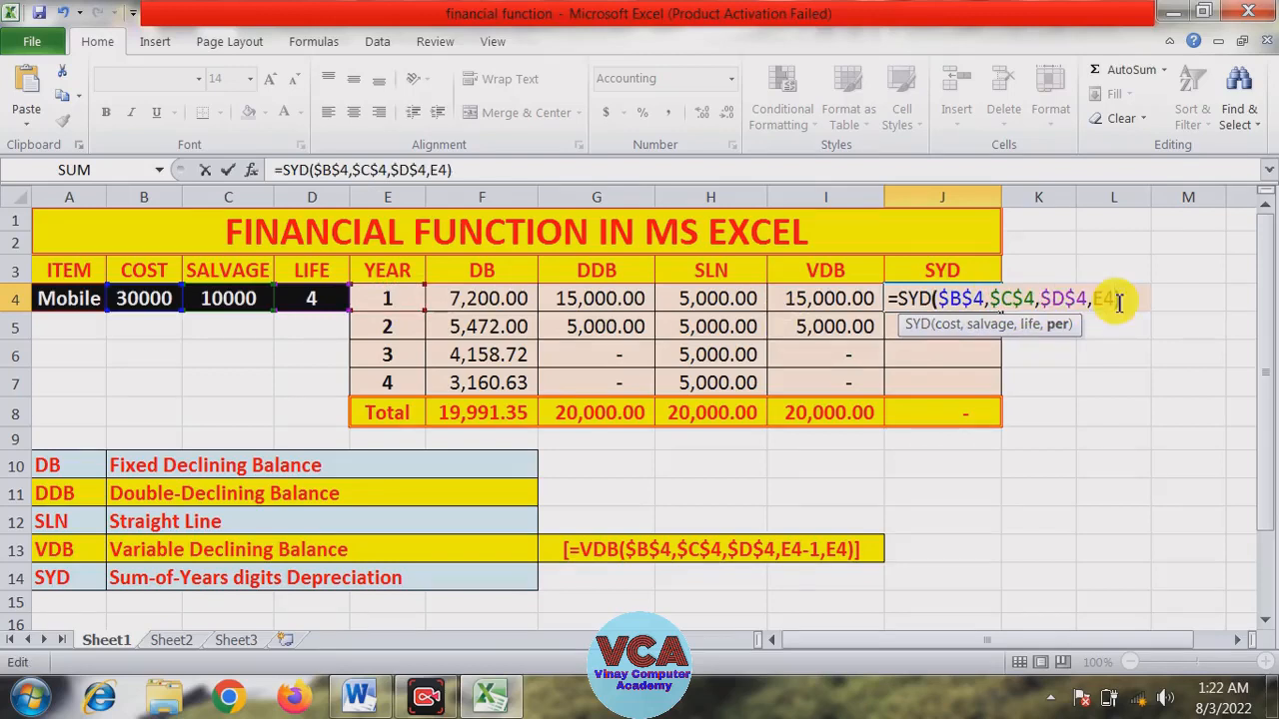
{"action": "key", "text": "Return"}
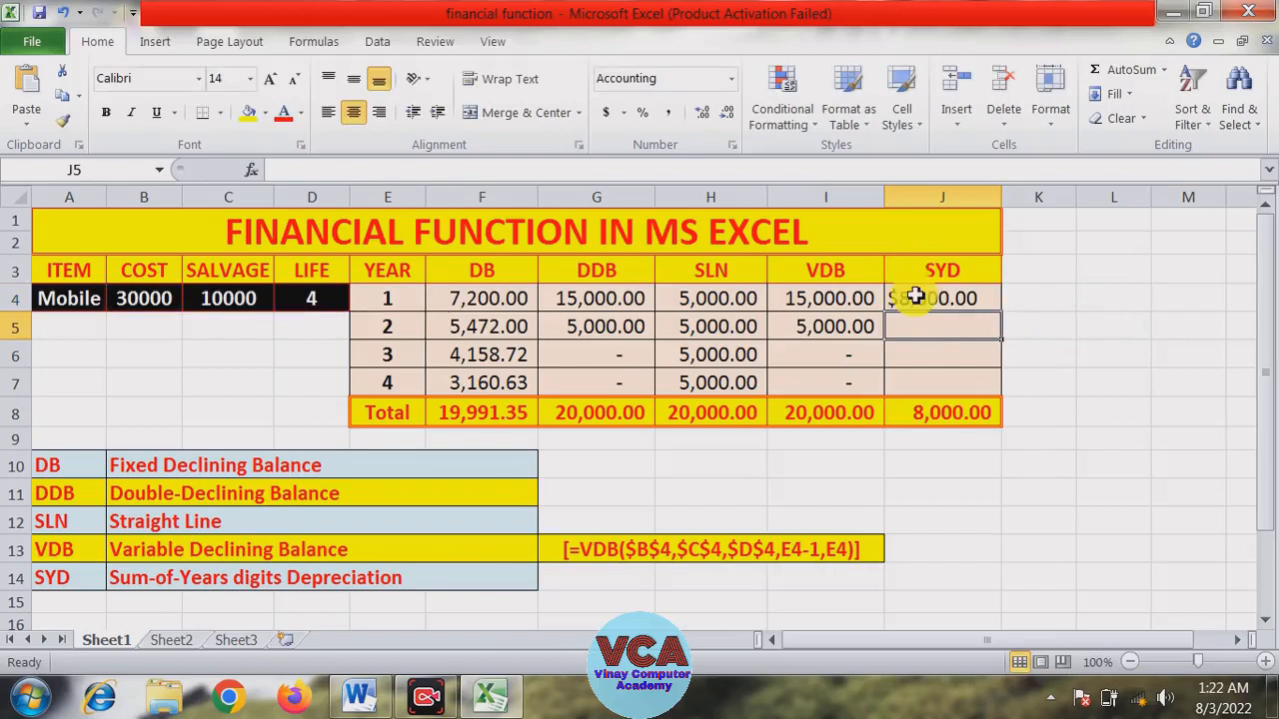
Apply the comma number style to J4 and fill its SYD formula down to J7
{"action": "left_click", "coordinate": [915, 297]}
{"action": "left_click", "coordinate": [667, 110]}
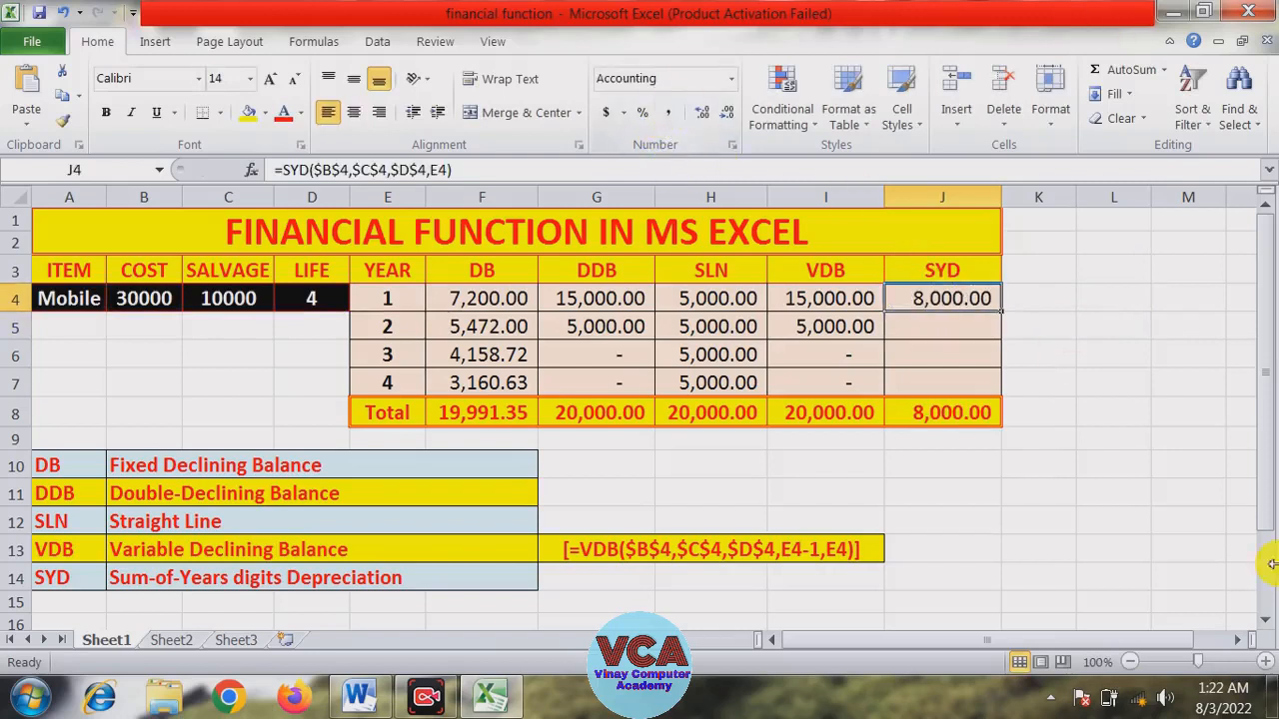
{"action": "left_click_drag", "start_coordinate": [1003, 317], "coordinate": [994, 383]}
Examine the yearly SYD depreciation values in J4 to J7 and their total in J8
{"action": "left_click", "coordinate": [931, 335]}
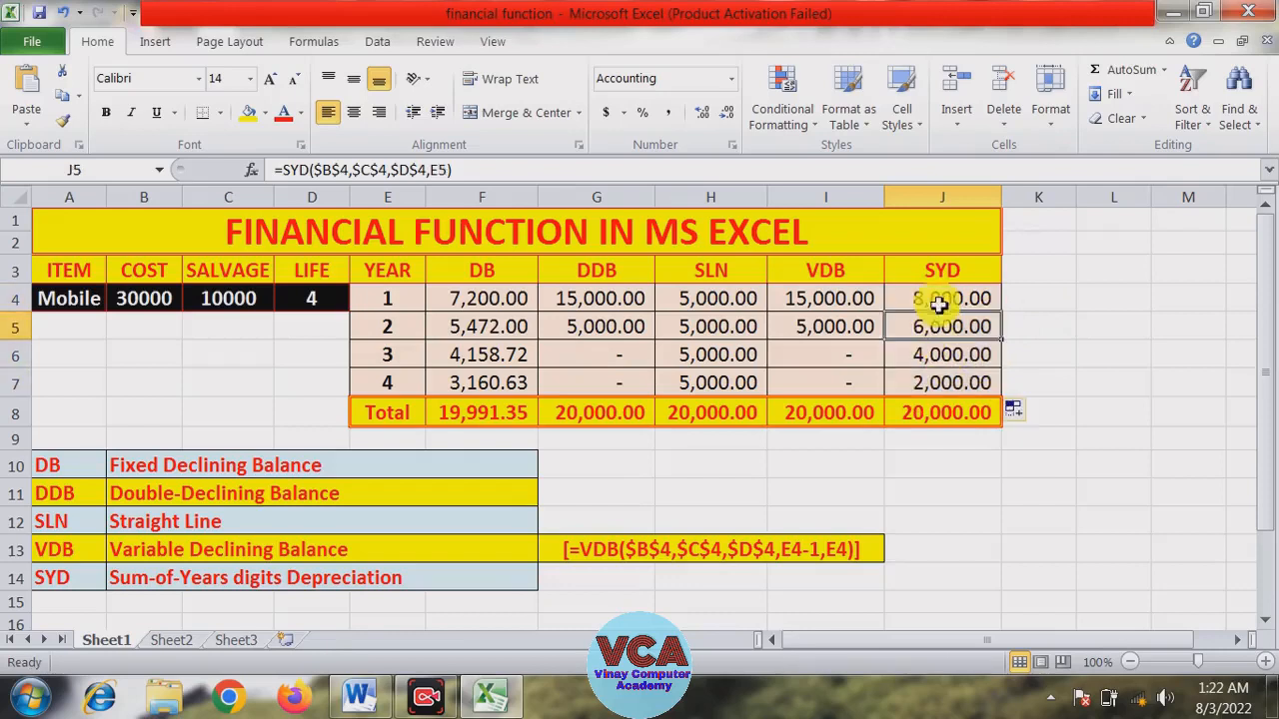
{"action": "left_click", "coordinate": [938, 300]}
{"action": "left_click", "coordinate": [957, 326]}
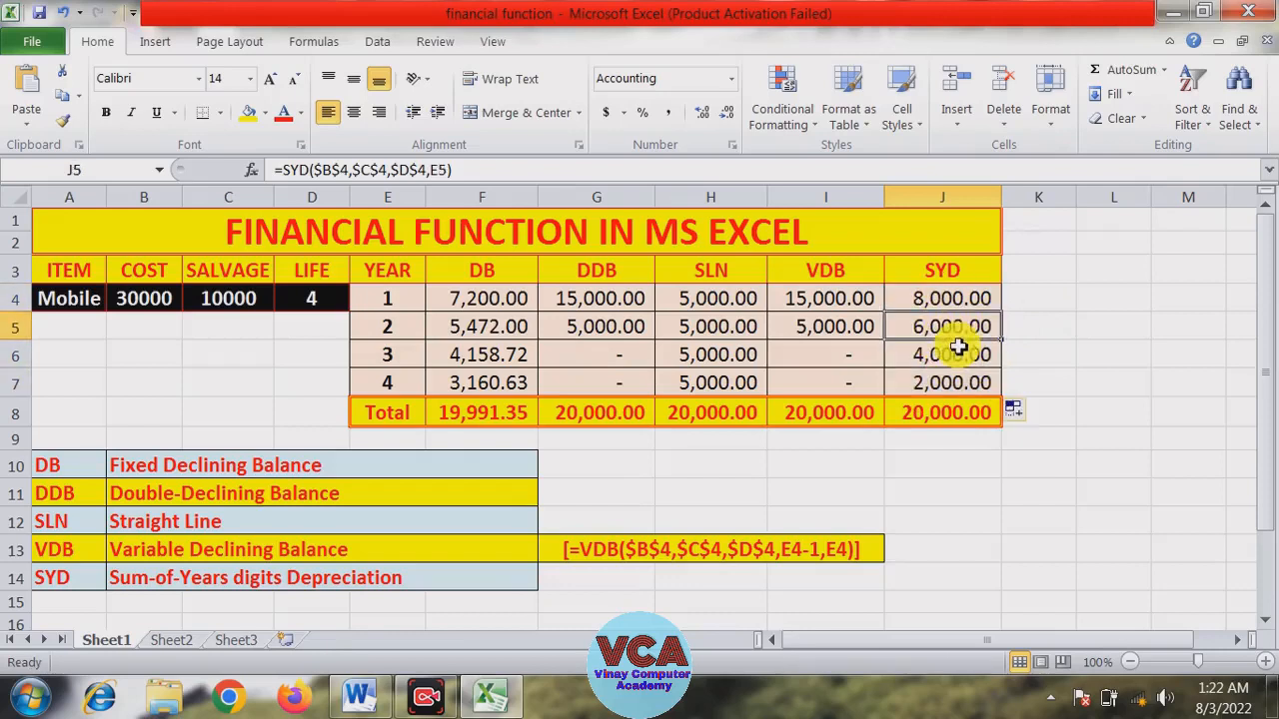
{"action": "left_click", "coordinate": [938, 357]}
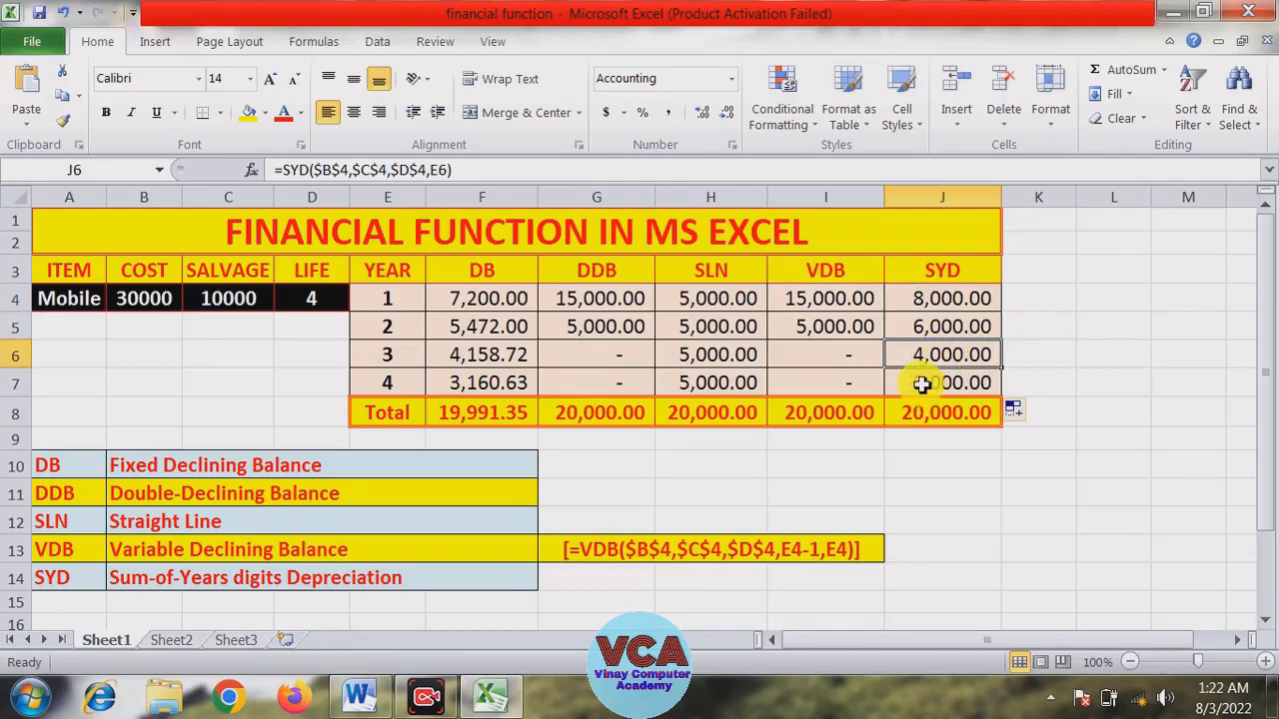
{"action": "left_click", "coordinate": [921, 385]}
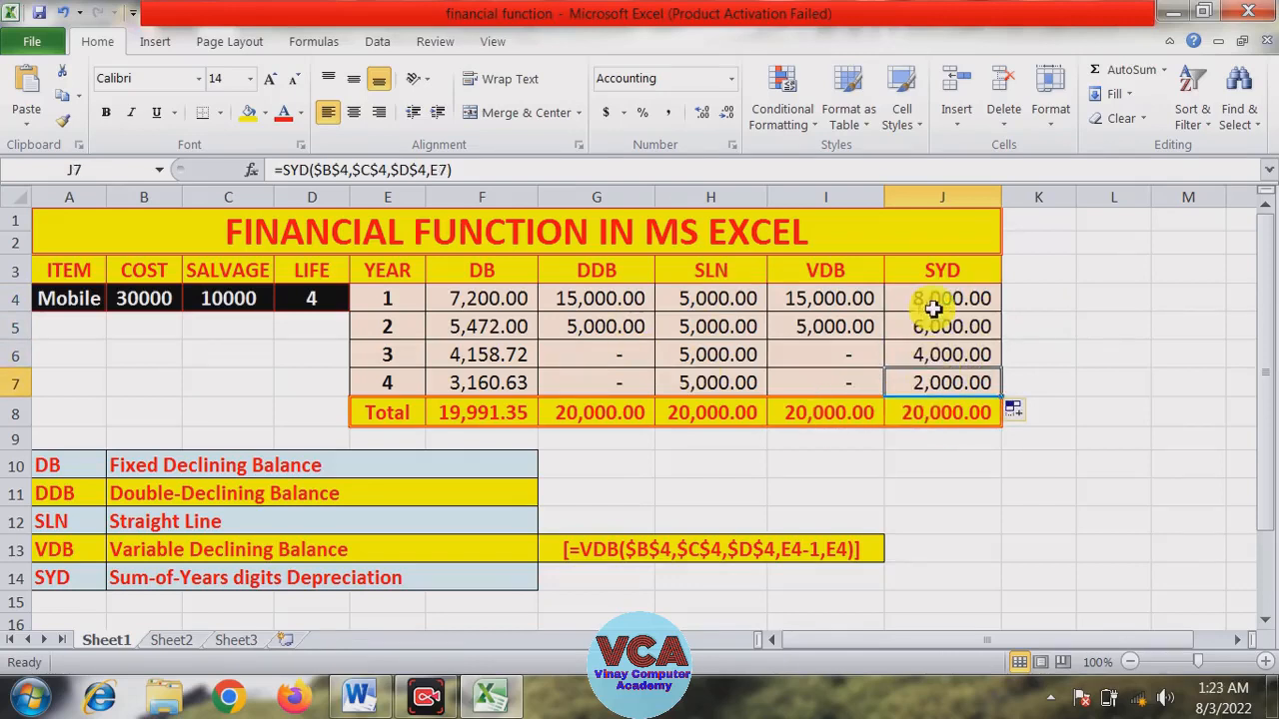
{"action": "left_click_drag", "start_coordinate": [932, 310], "coordinate": [925, 393]}
{"action": "left_click", "coordinate": [927, 413]}
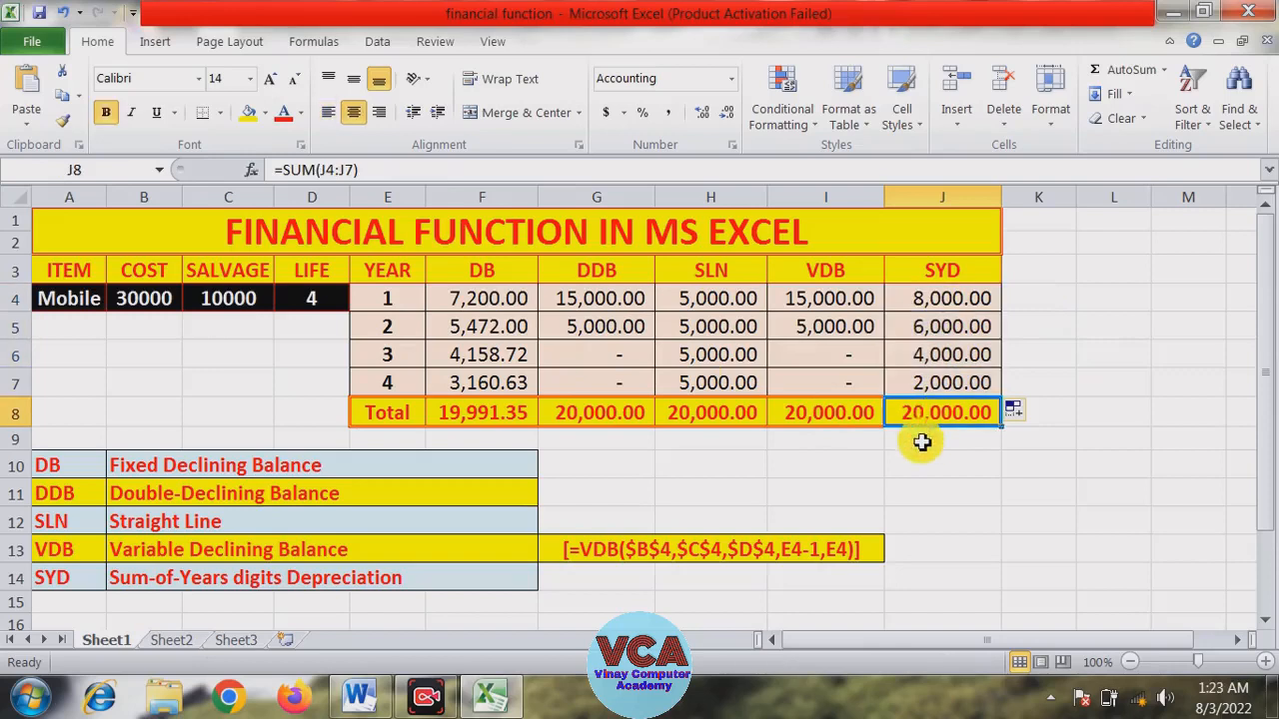
{"action": "left_click", "coordinate": [911, 460]}
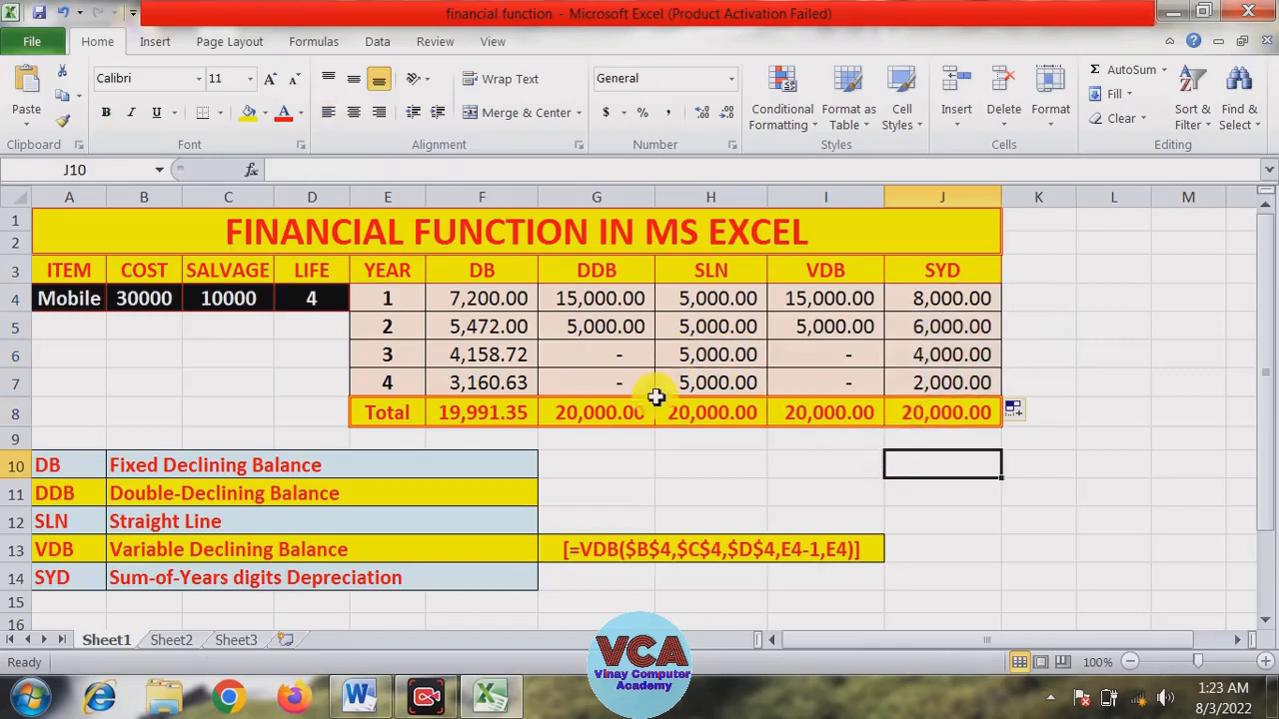